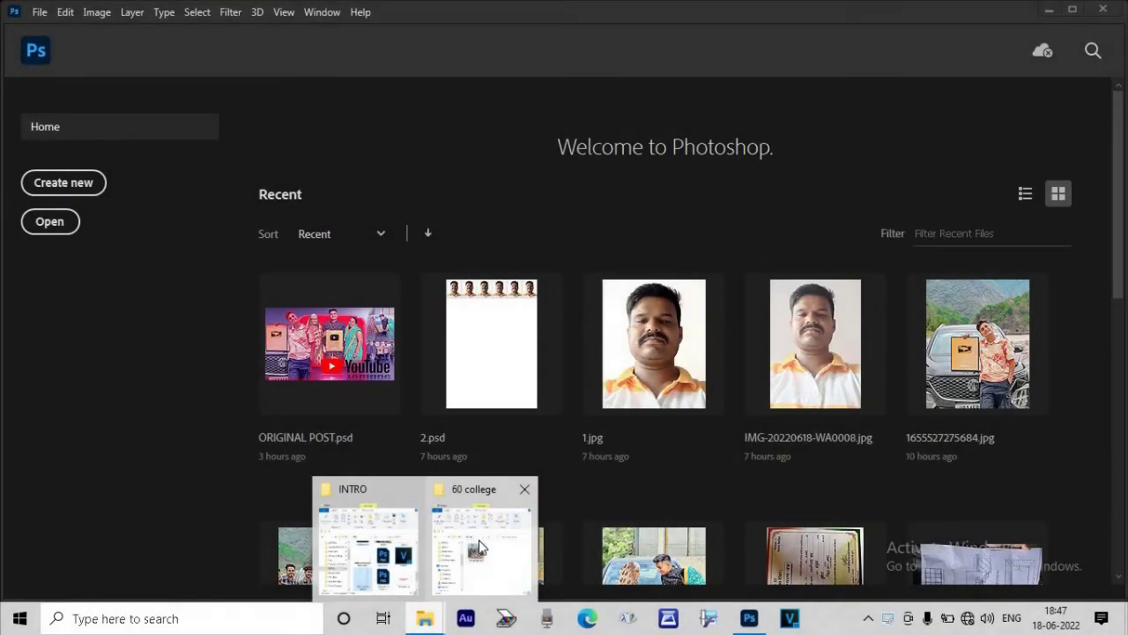
Step: Bring up the File Explorer window showing the '60 college' folder and its JPG photo
{"action": "left_click", "coordinate": [483, 537]}
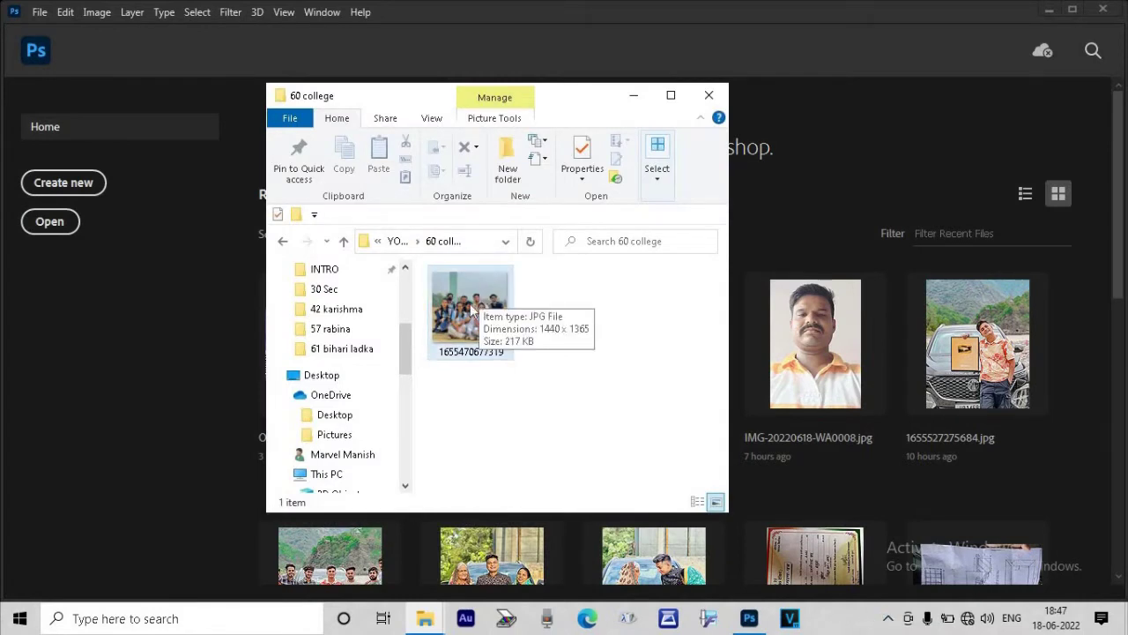
Step: Open 1655470677319.jpg in Photoshop by dragging it from File Explorer onto the Home screen
{"action": "left_click_drag", "start_coordinate": [472, 311], "coordinate": [58, 209]}
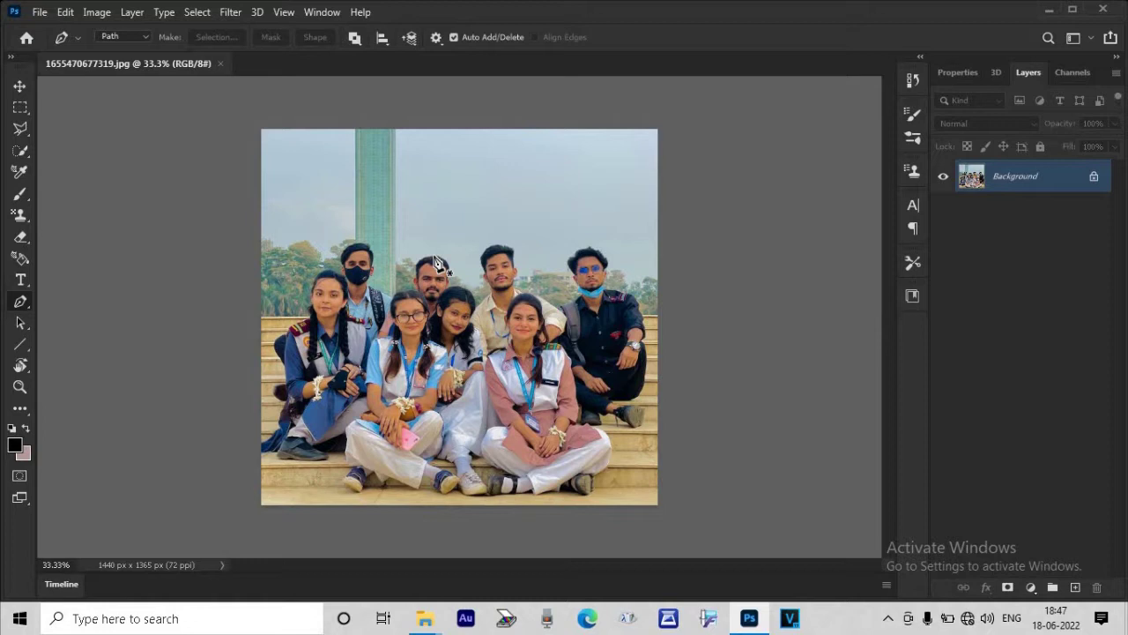
{"action": "left_click", "coordinate": [19, 85]}
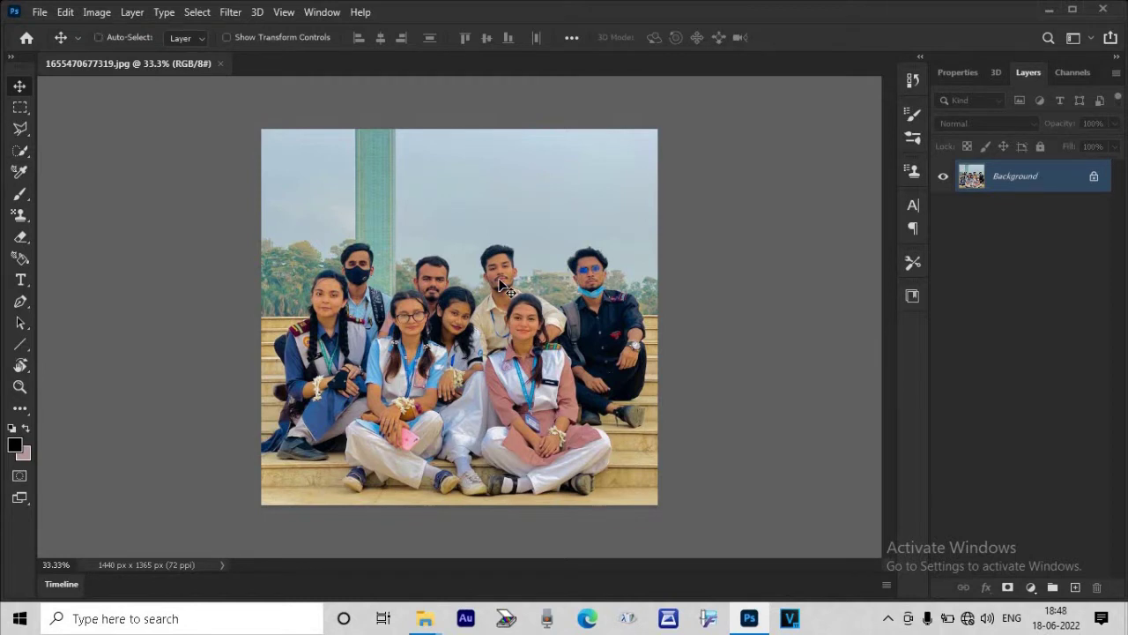
Step: Auto-correct the photo's tone and colour, then create a blank 2000 × 2000 px document
{"action": "key", "text": "ctrl+shift+l"}
{"action": "right_click", "coordinate": [464, 62]}
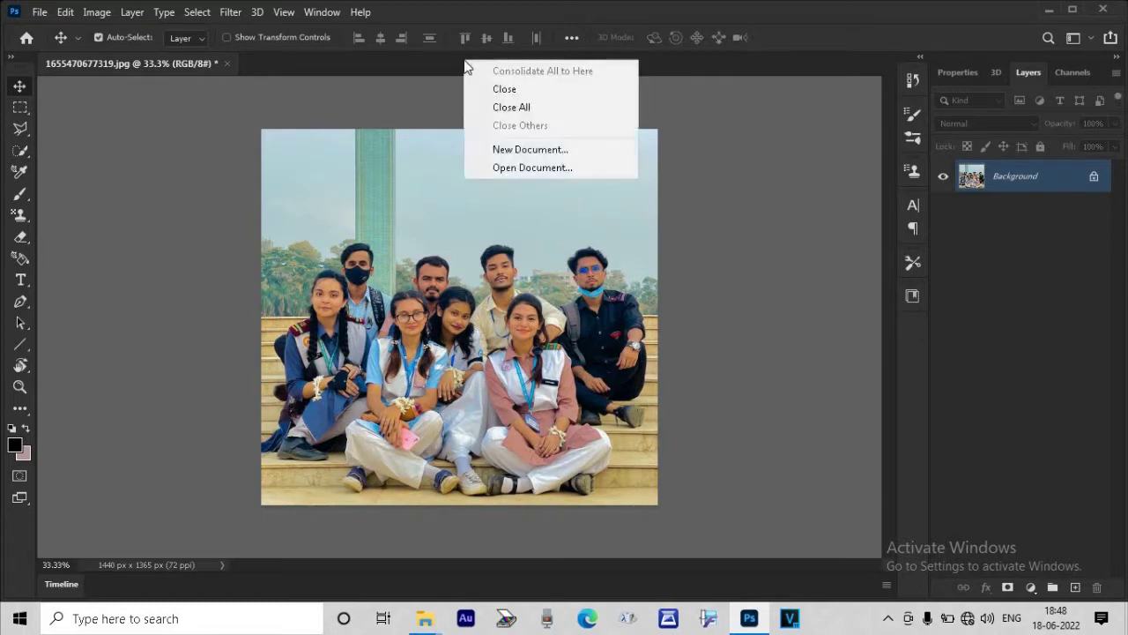
{"action": "left_click", "coordinate": [532, 152]}
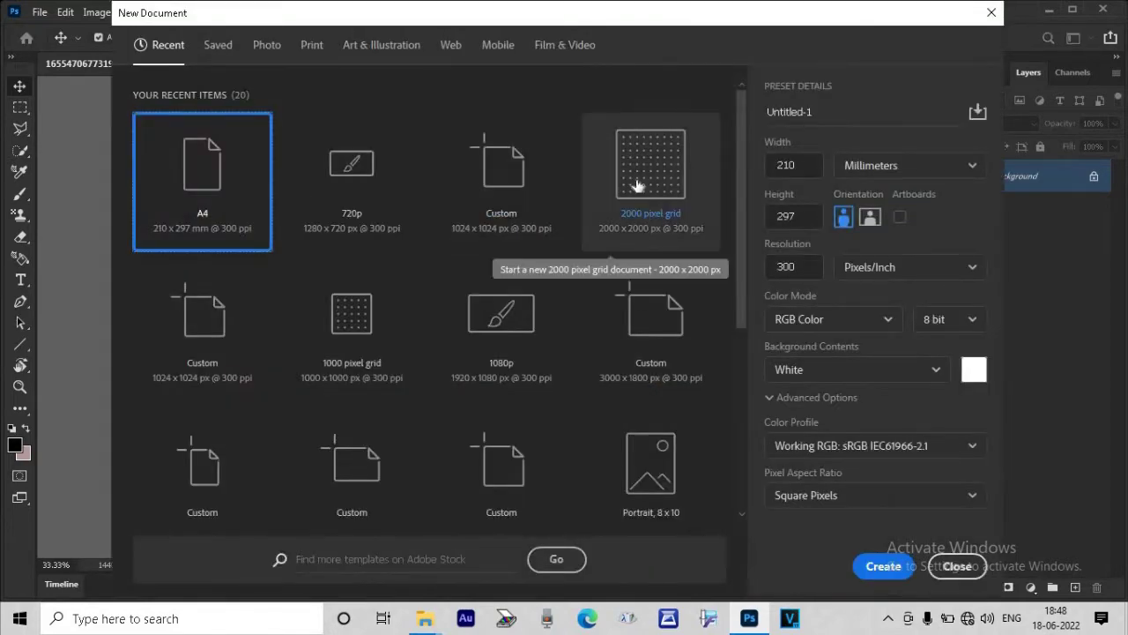
{"action": "double_click", "coordinate": [637, 185]}
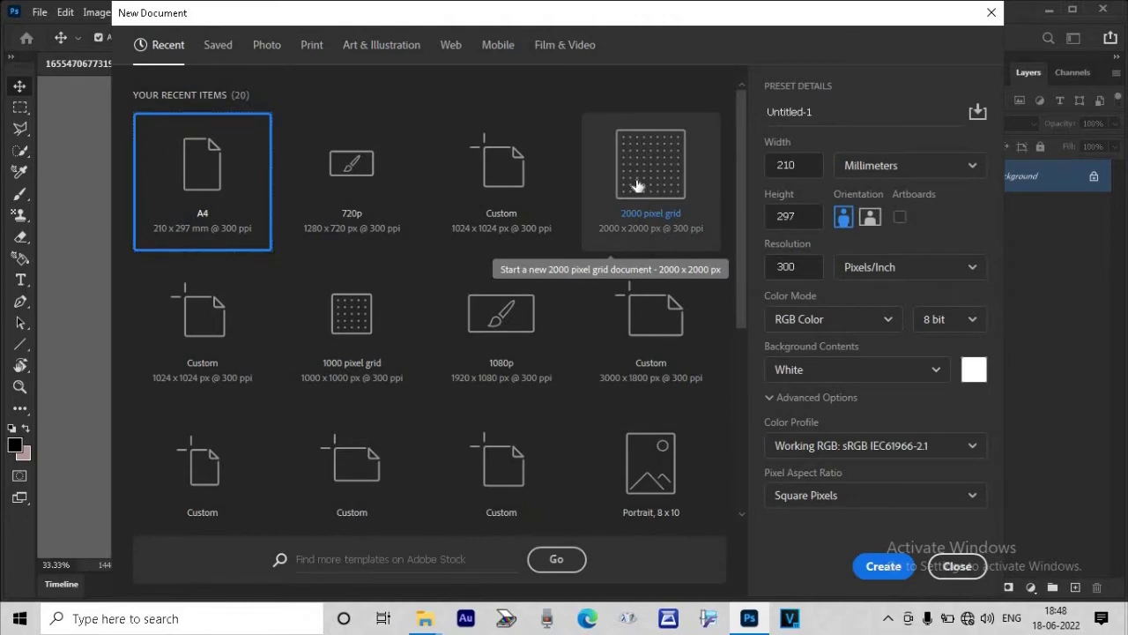
Step: Move the photo into Untitled-1 as Layer 1 and scale it up to nearly fill the canvas
{"action": "key", "text": "ctrl+Tab"}
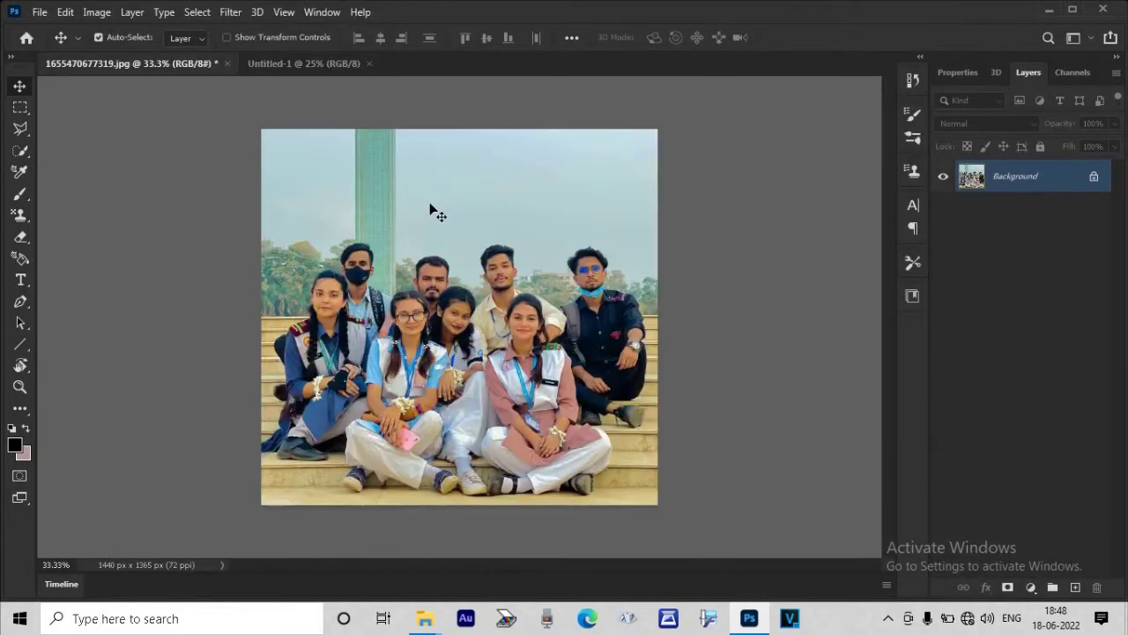
{"action": "left_click_drag", "start_coordinate": [430, 214], "coordinate": [297, 65]}
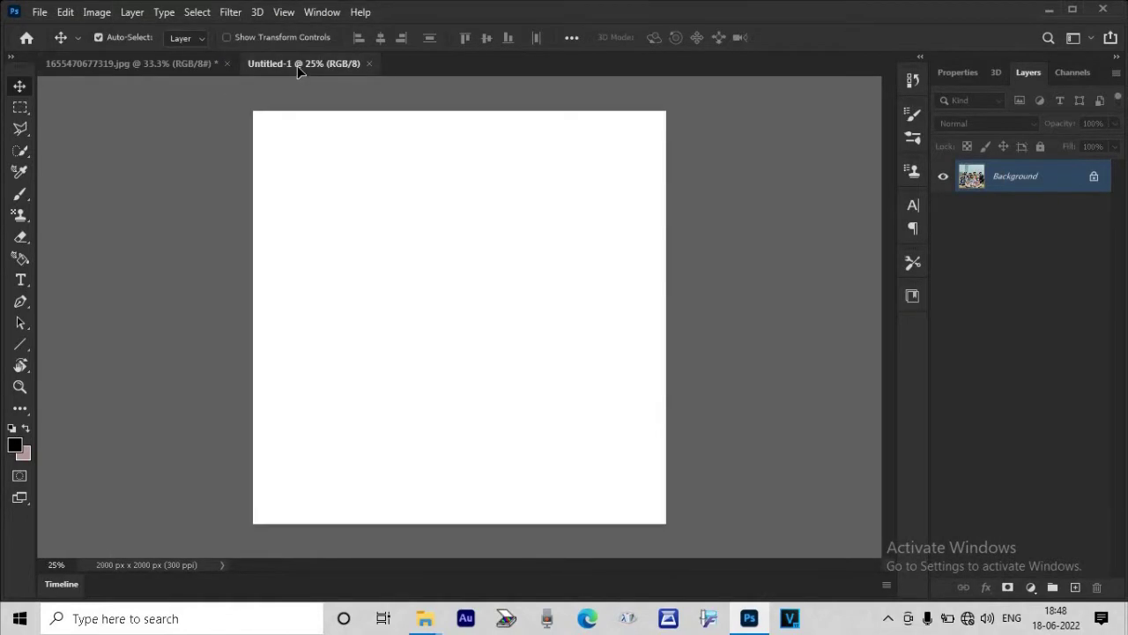
{"action": "left_click_drag", "start_coordinate": [297, 65], "coordinate": [431, 238]}
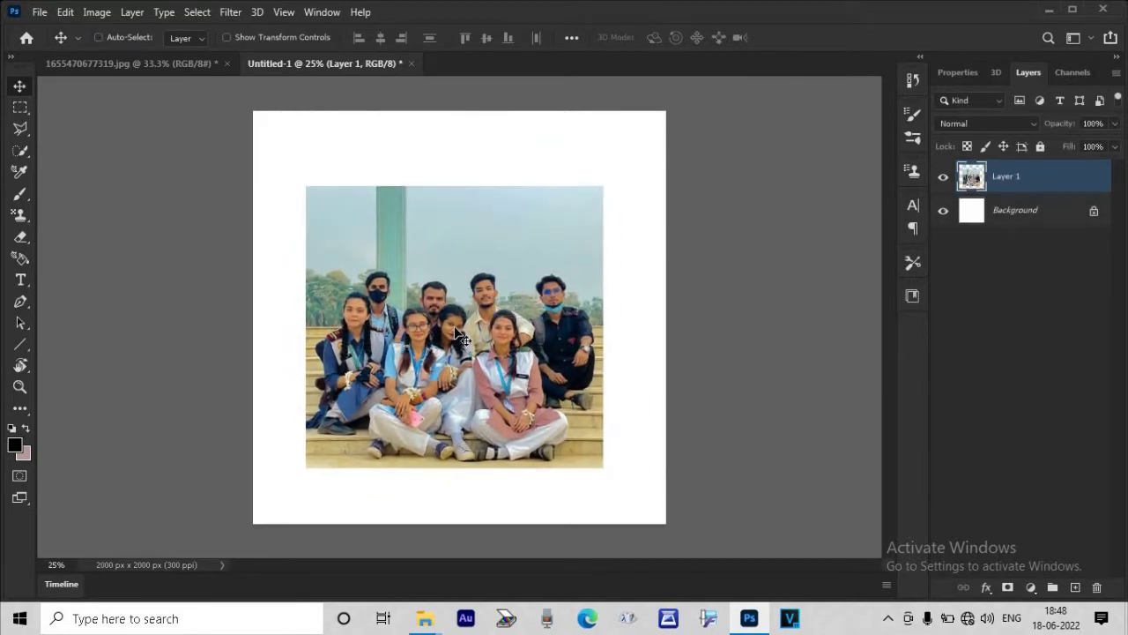
{"action": "key", "text": "ctrl+t"}
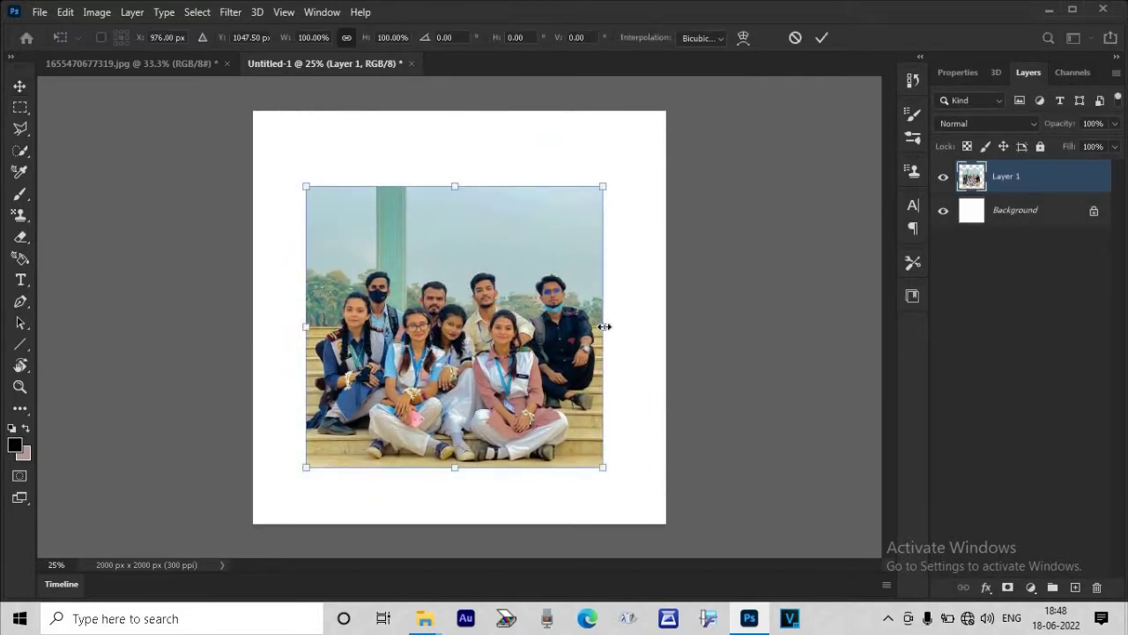
{"action": "left_click_drag", "start_coordinate": [306, 326], "coordinate": [250, 328]}
{"action": "key", "text": "Escape"}
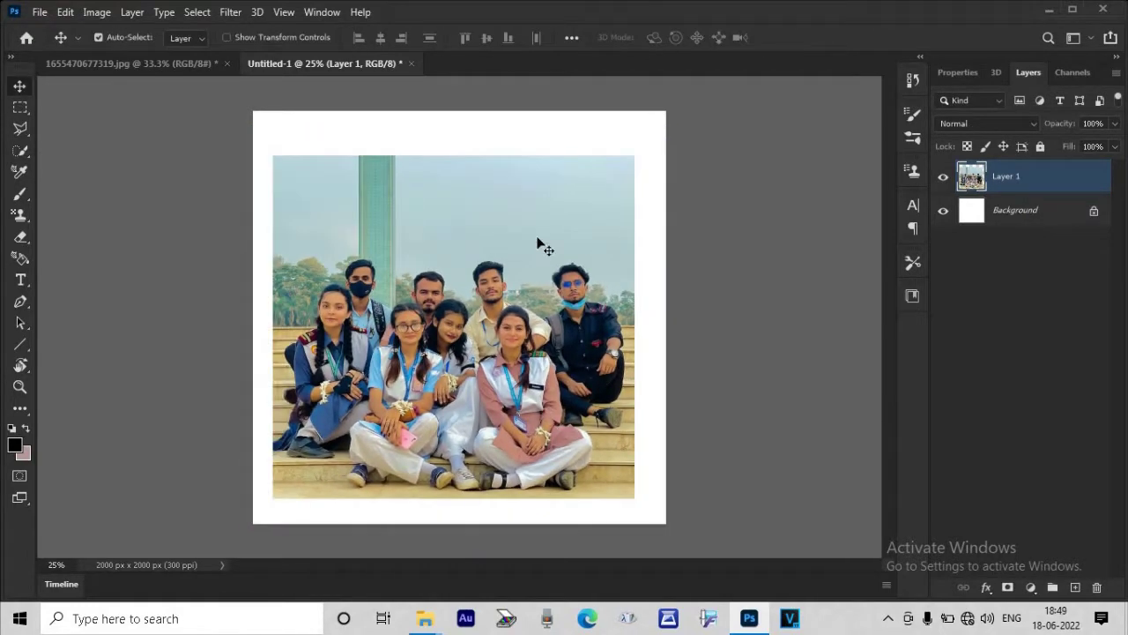
{"action": "left_click", "coordinate": [21, 237]}
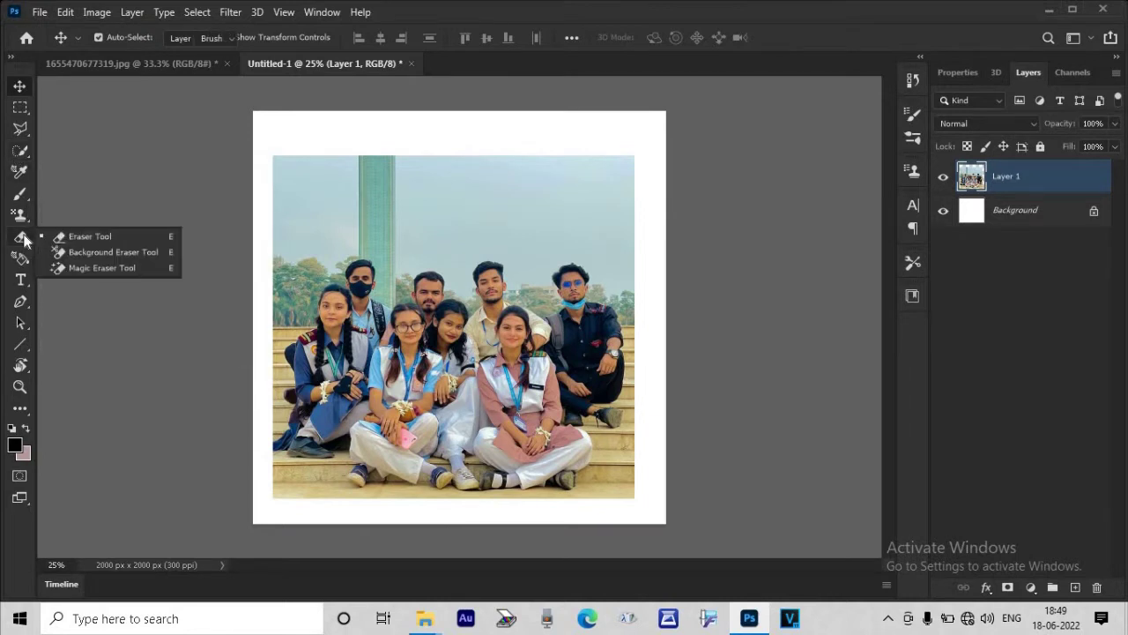
Step: Magic-erase the sky on both sides of the tower, the tower itself and the pale left trees
{"action": "left_click", "coordinate": [64, 270]}
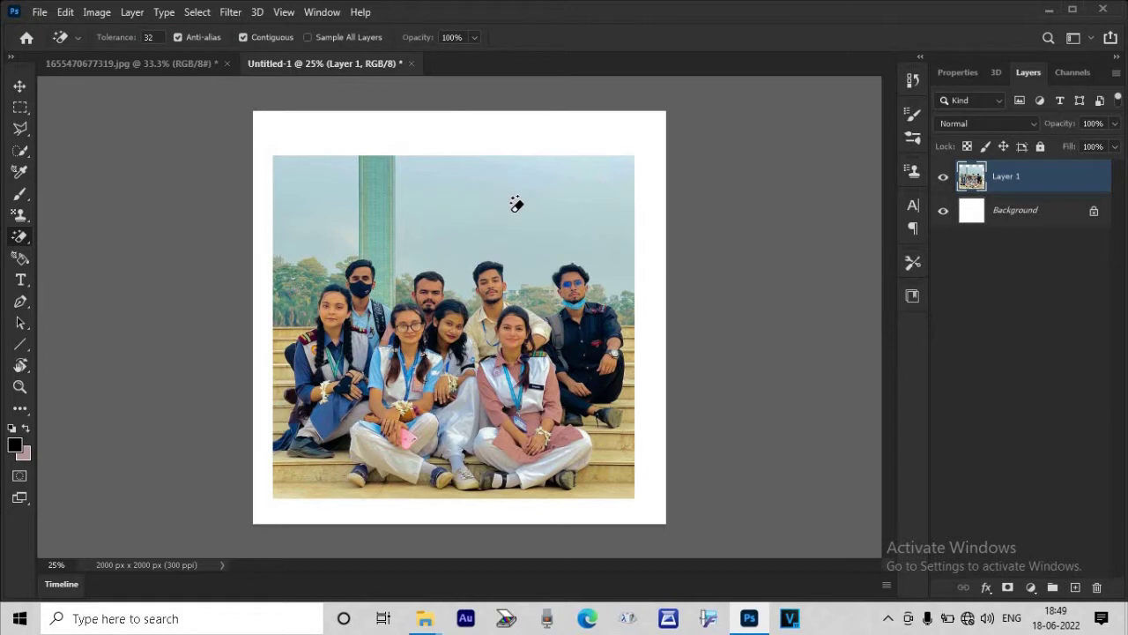
{"action": "left_click", "coordinate": [513, 209]}
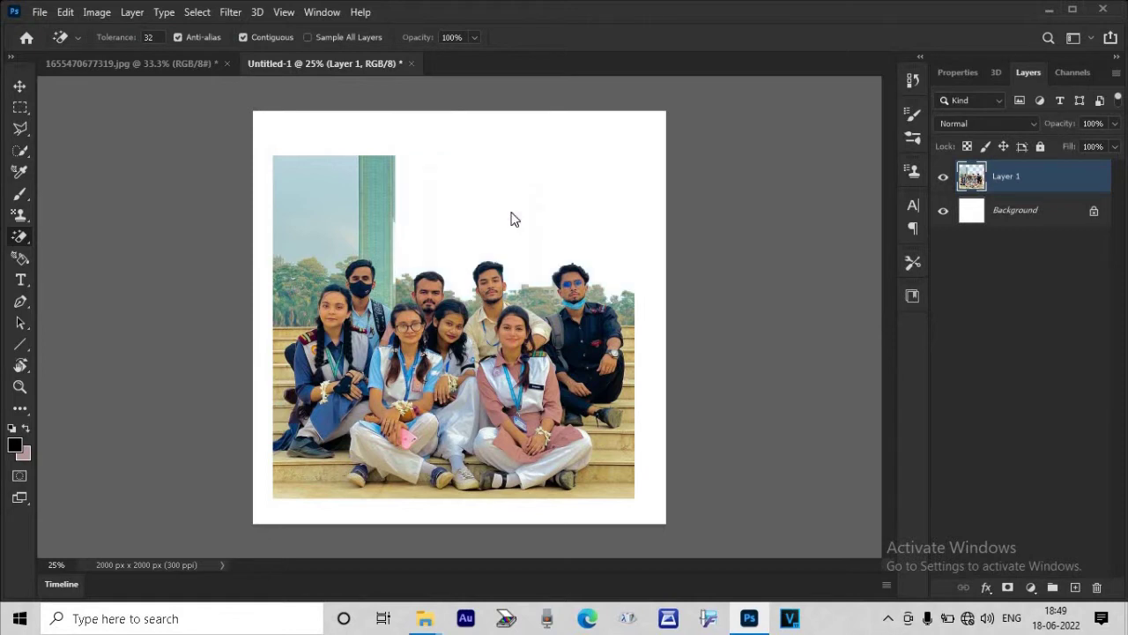
{"action": "left_click", "coordinate": [348, 189]}
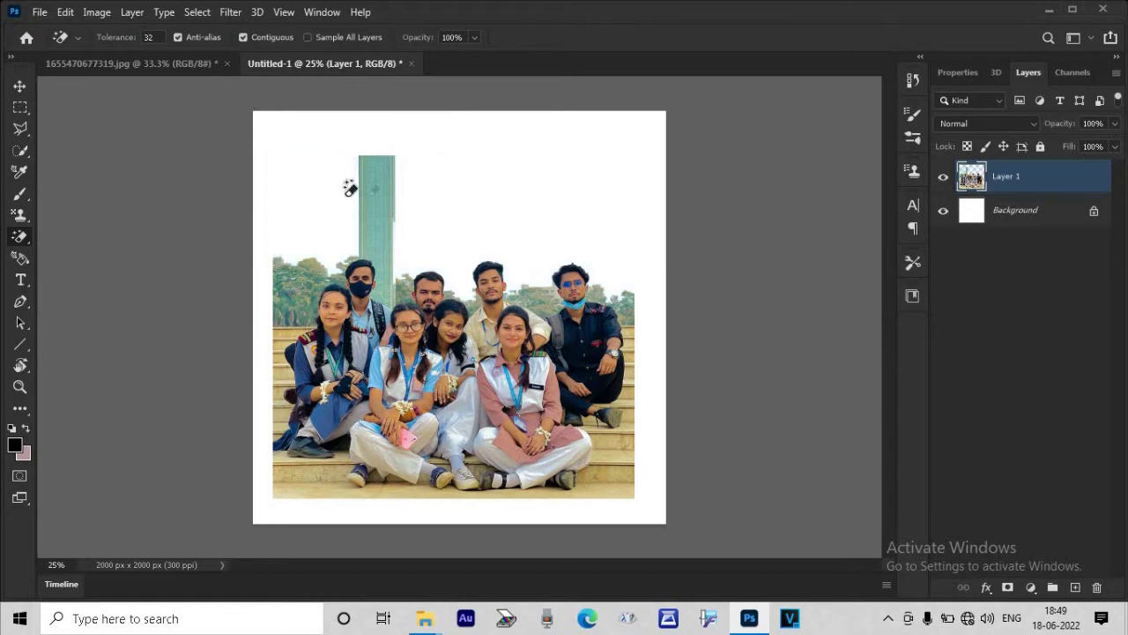
{"action": "left_click", "coordinate": [383, 194]}
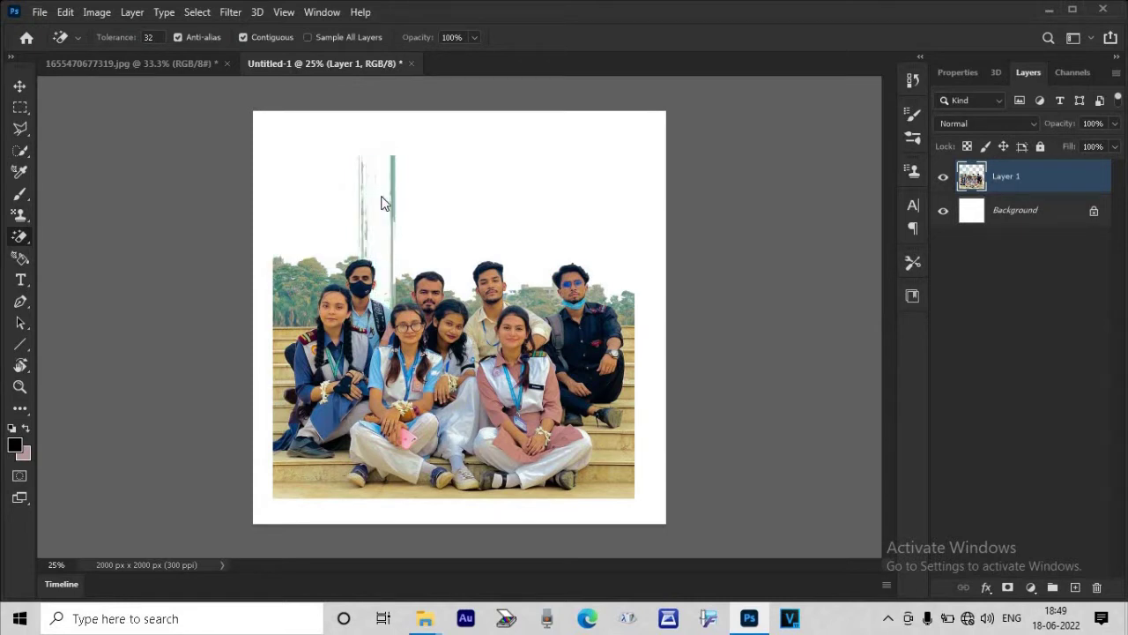
{"action": "left_click", "coordinate": [394, 190]}
{"action": "left_click", "coordinate": [407, 261]}
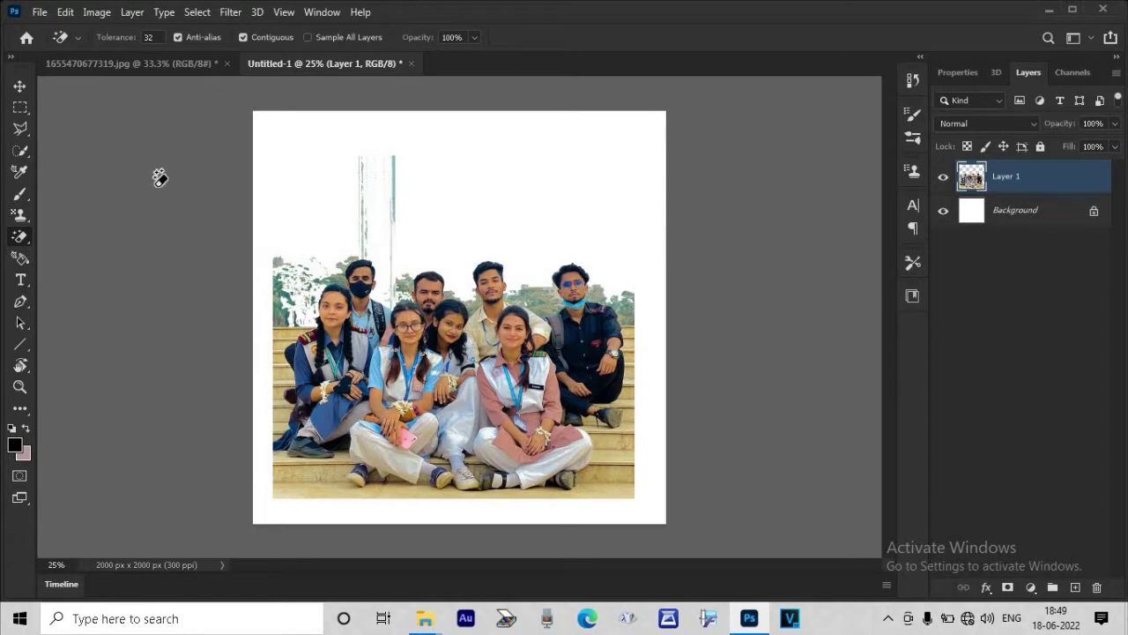
Step: Switch the eraser back to the ordinary brush Eraser Tool
{"action": "right_click", "coordinate": [15, 238]}
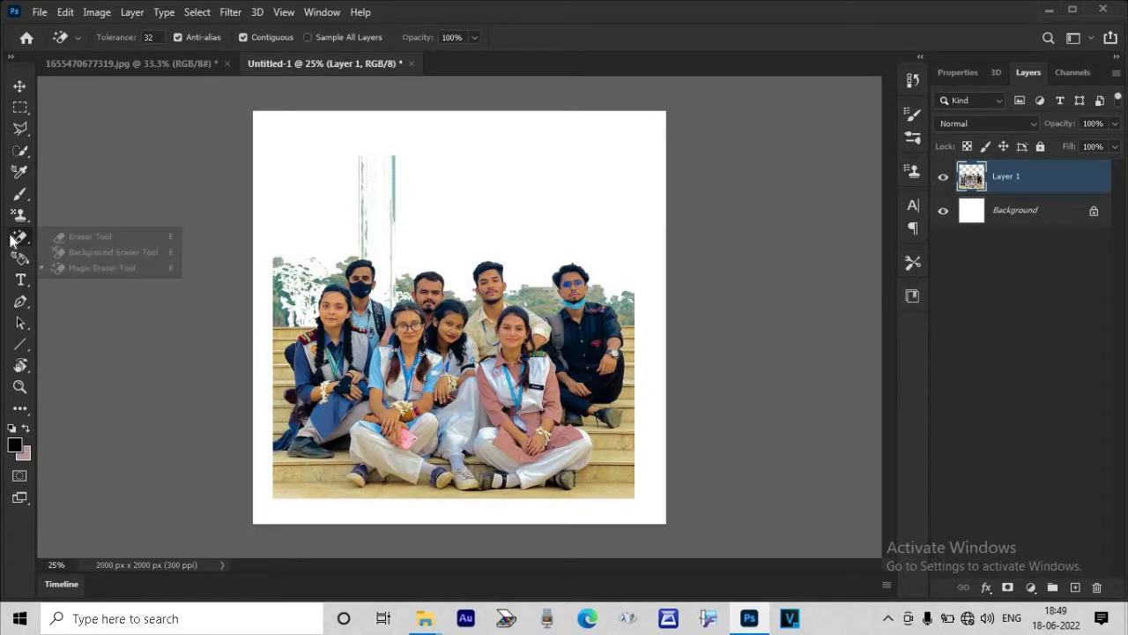
{"action": "left_click", "coordinate": [64, 244]}
{"action": "left_click", "coordinate": [22, 304]}
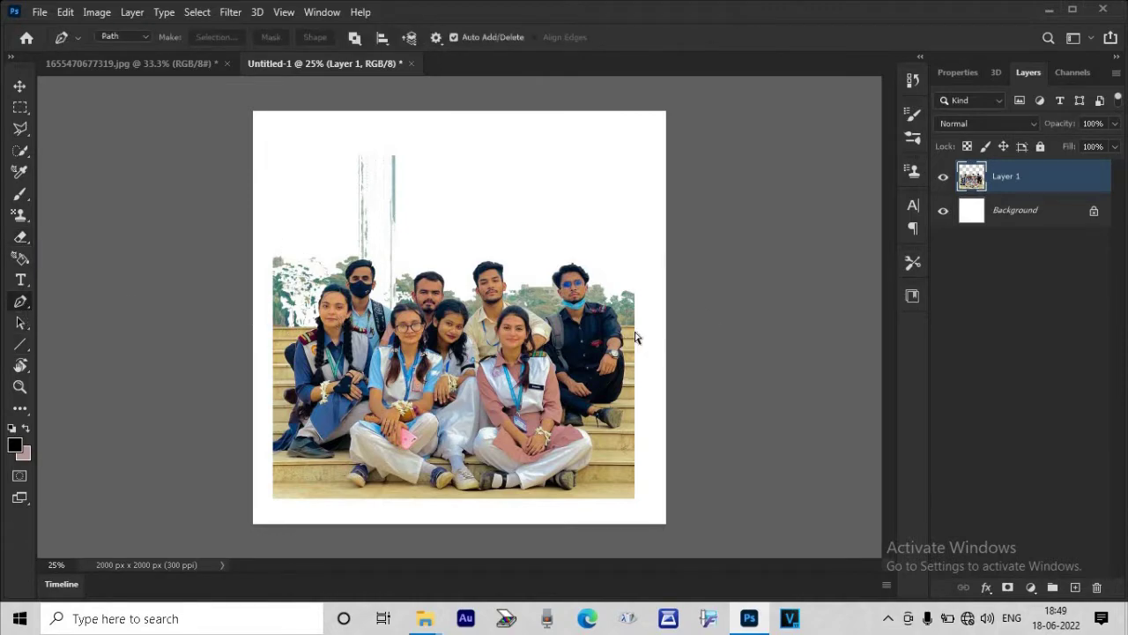
Step: Zoom in and start a pen path along the man's collar and up the girl's hair edge
{"action": "key", "text": "ctrl+plus"}
{"action": "key", "text": "ctrl+plus"}
{"action": "key", "text": "ctrl+plus"}
{"action": "key", "text": "ctrl+plus"}
{"action": "key", "text": "ctrl+plus"}
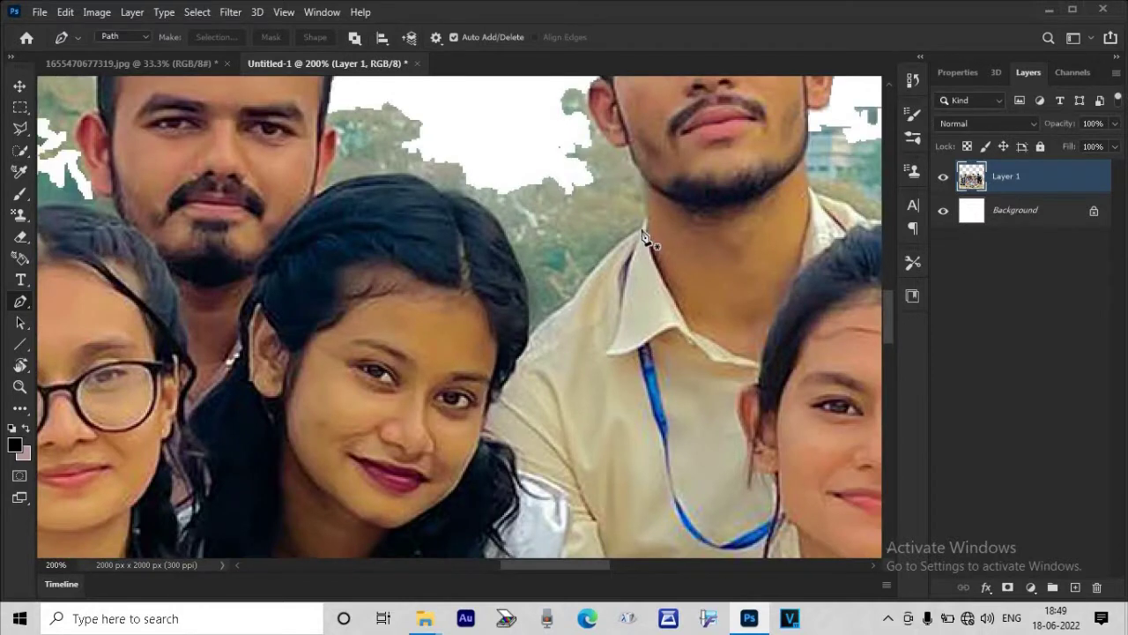
{"action": "left_click_drag", "start_coordinate": [640, 227], "coordinate": [596, 275]}
{"action": "left_click_drag", "start_coordinate": [581, 285], "coordinate": [574, 305]}
{"action": "left_click_drag", "start_coordinate": [549, 314], "coordinate": [533, 342]}
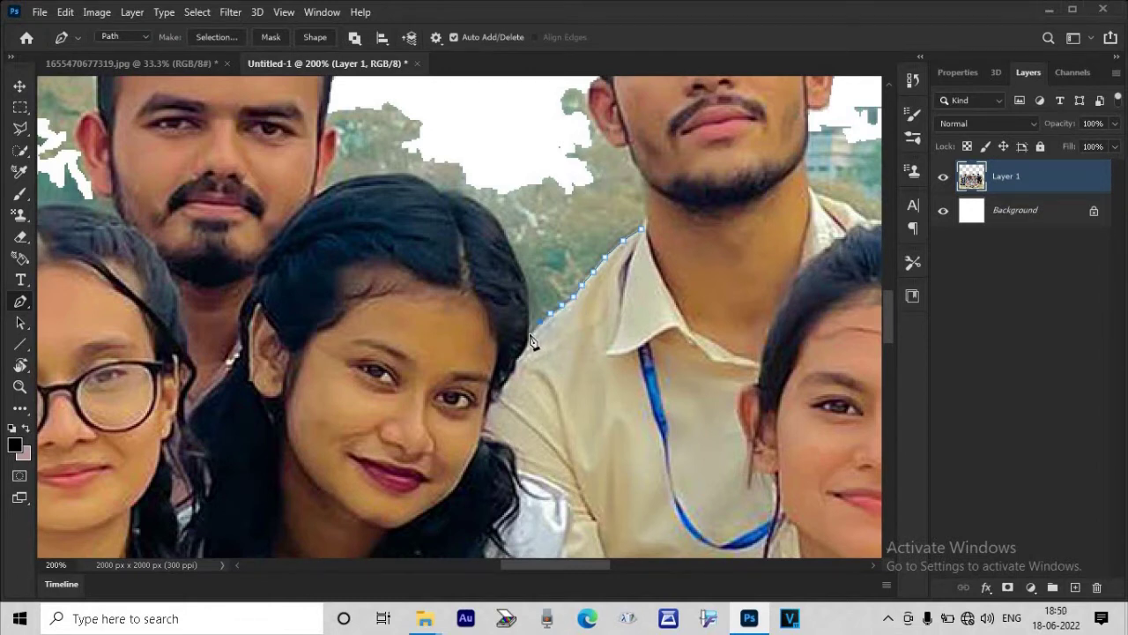
{"action": "left_click", "coordinate": [530, 288]}
{"action": "left_click", "coordinate": [512, 246]}
{"action": "left_click", "coordinate": [491, 214]}
{"action": "left_click", "coordinate": [465, 194]}
{"action": "left_click", "coordinate": [456, 193]}
Step: Continue the path over the hair top, close it, and convert it into a selection
{"action": "left_click", "coordinate": [430, 183]}
{"action": "left_click", "coordinate": [412, 173]}
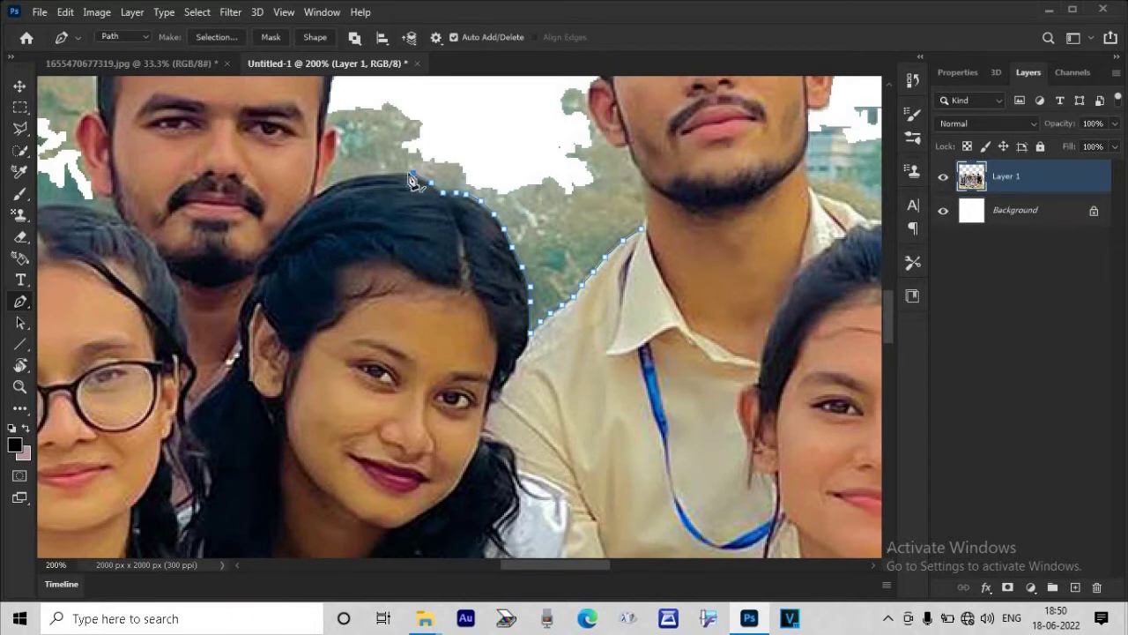
{"action": "left_click", "coordinate": [396, 174]}
{"action": "left_click", "coordinate": [384, 175]}
{"action": "left_click", "coordinate": [361, 175]}
{"action": "left_click", "coordinate": [344, 180]}
{"action": "left_click", "coordinate": [325, 188]}
{"action": "scroll", "coordinate": [328, 199], "scroll_direction": "up", "scroll_amount": 5}
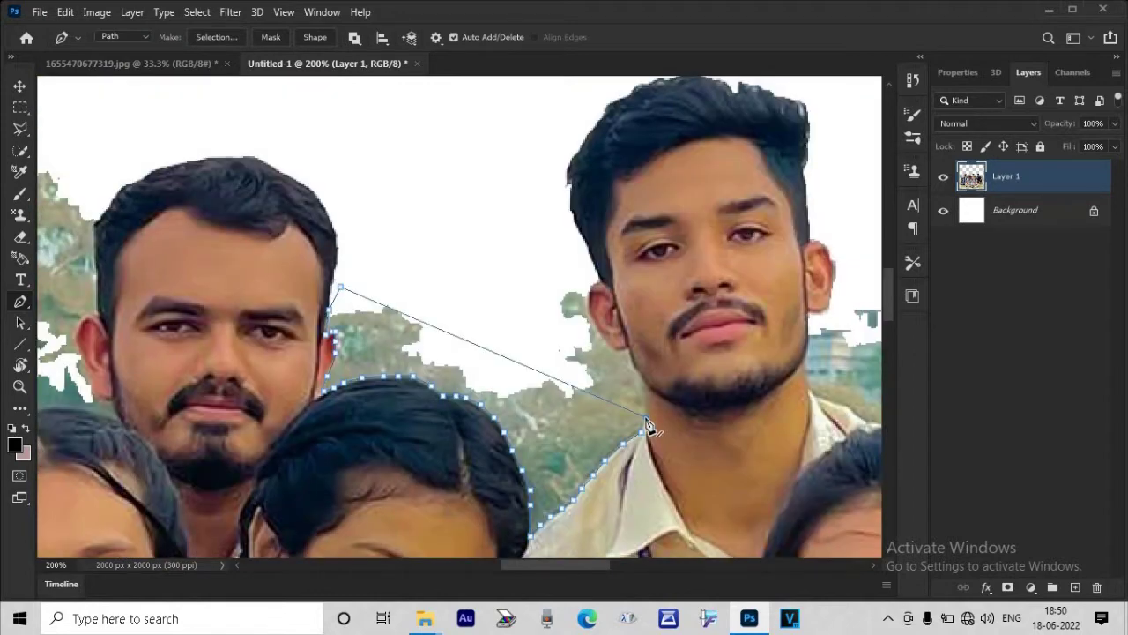
{"action": "left_click", "coordinate": [646, 421]}
{"action": "right_click", "coordinate": [556, 413]}
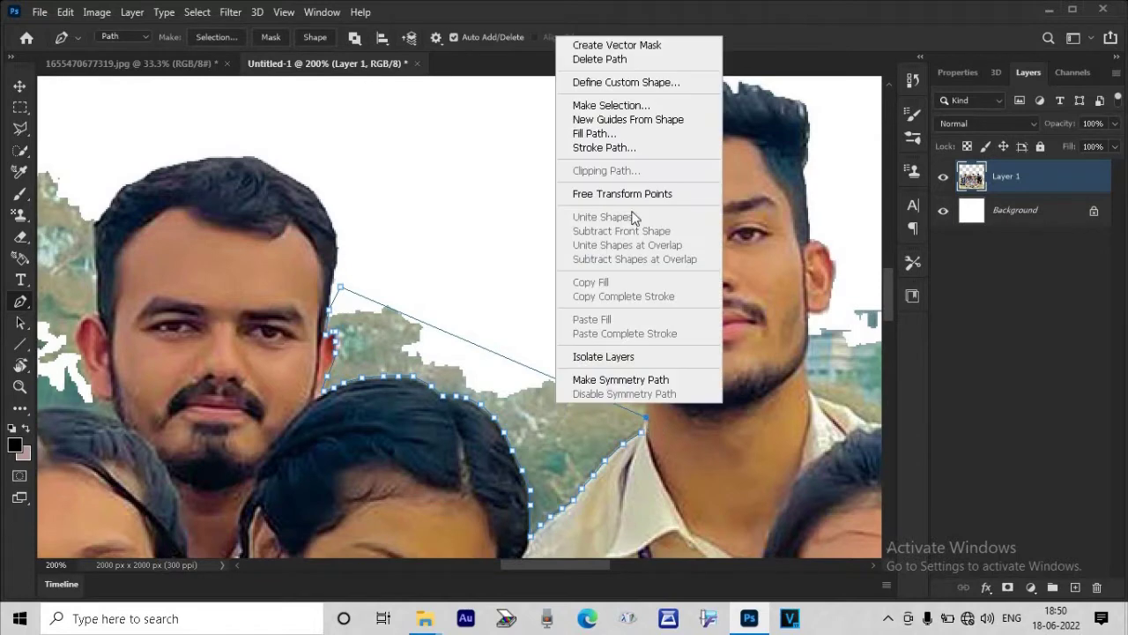
{"action": "left_click", "coordinate": [644, 106]}
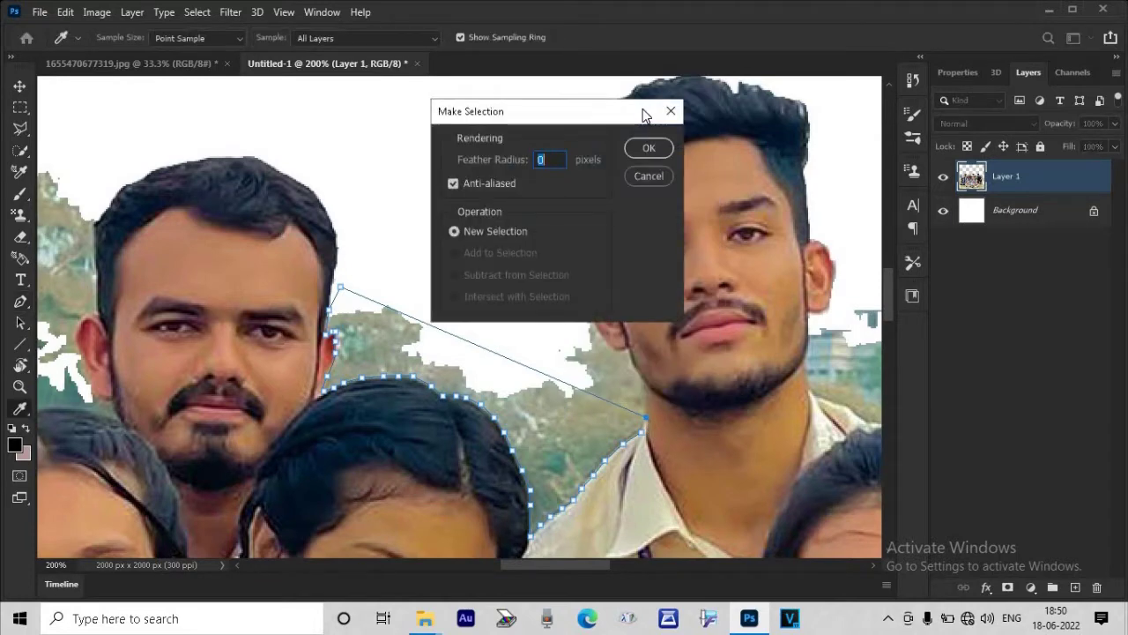
{"action": "key", "text": "Return"}
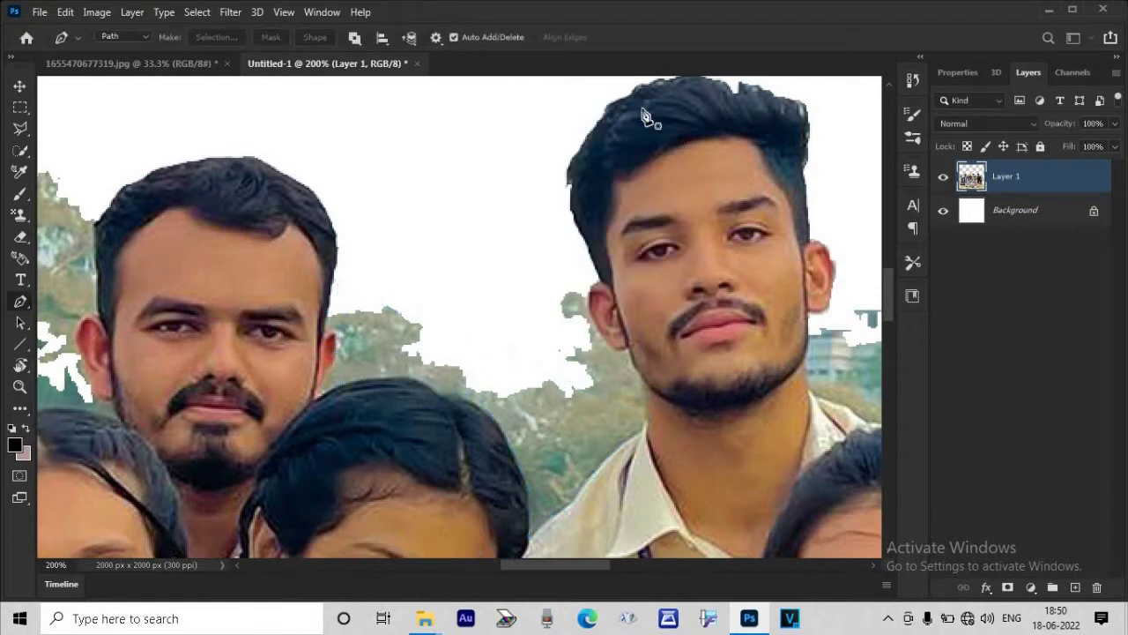
Step: Delete the selected tree patch, deselect, and zoom in on the left faces
{"action": "key", "text": "Delete"}
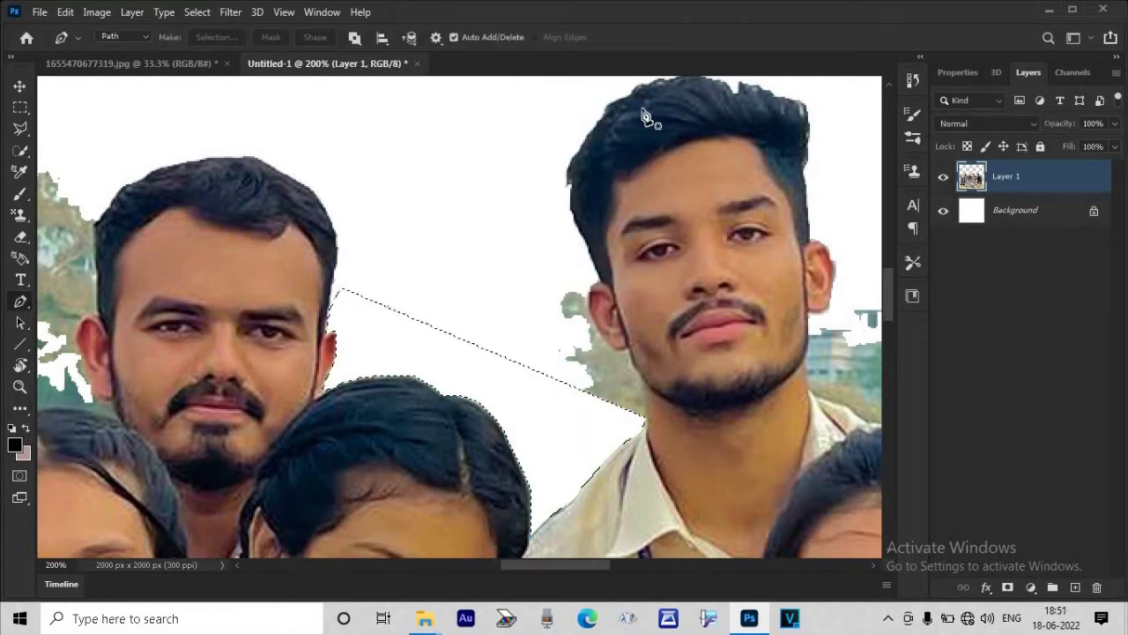
{"action": "key", "text": "ctrl+d"}
{"action": "key", "text": "ctrl+minus"}
{"action": "key", "text": "ctrl+minus"}
{"action": "key", "text": "ctrl+minus"}
{"action": "key", "text": "ctrl+plus"}
{"action": "key", "text": "ctrl+plus"}
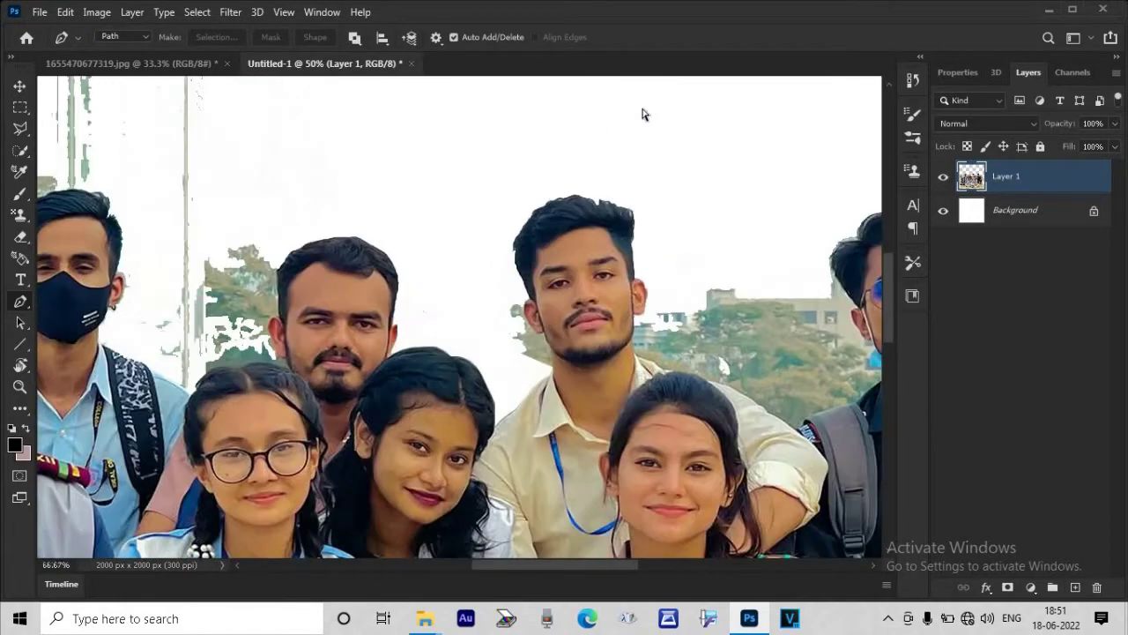
{"action": "left_click_drag", "start_coordinate": [614, 568], "coordinate": [523, 561]}
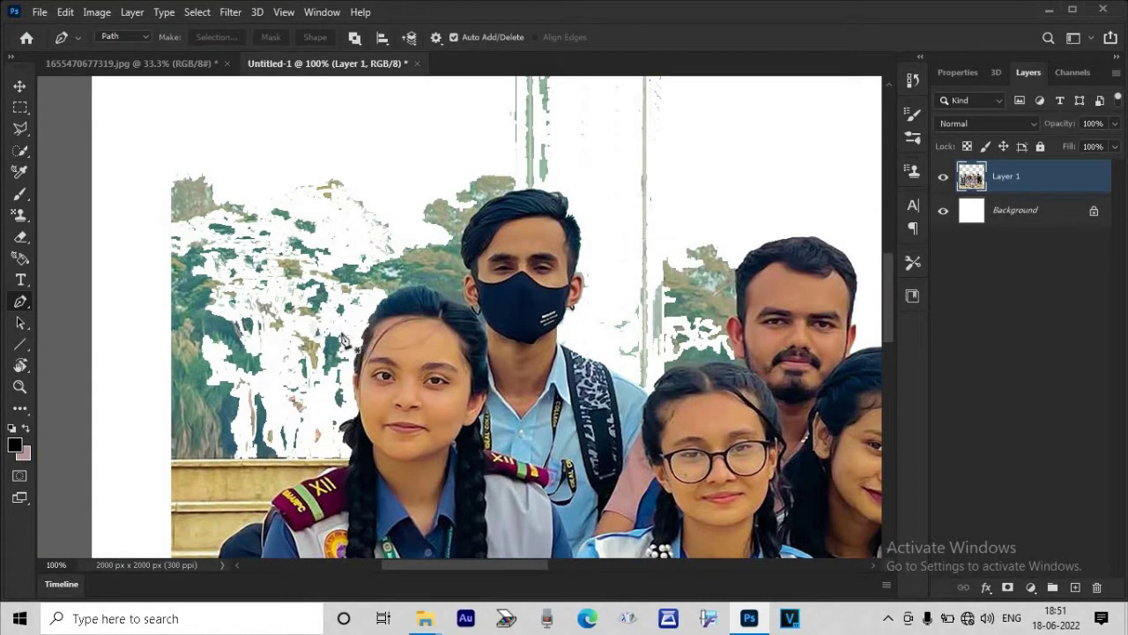
{"action": "key", "text": "ctrl+plus"}
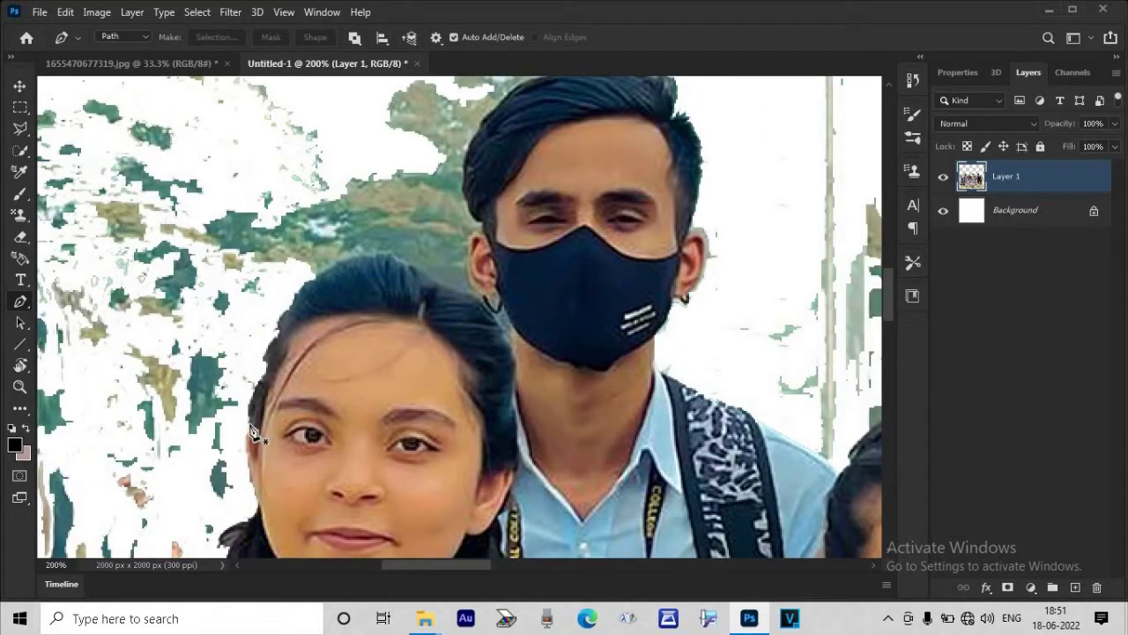
Step: Trace a closed pen path around the background above the girl's hairline and make it a selection
{"action": "left_click_drag", "start_coordinate": [242, 424], "coordinate": [258, 360]}
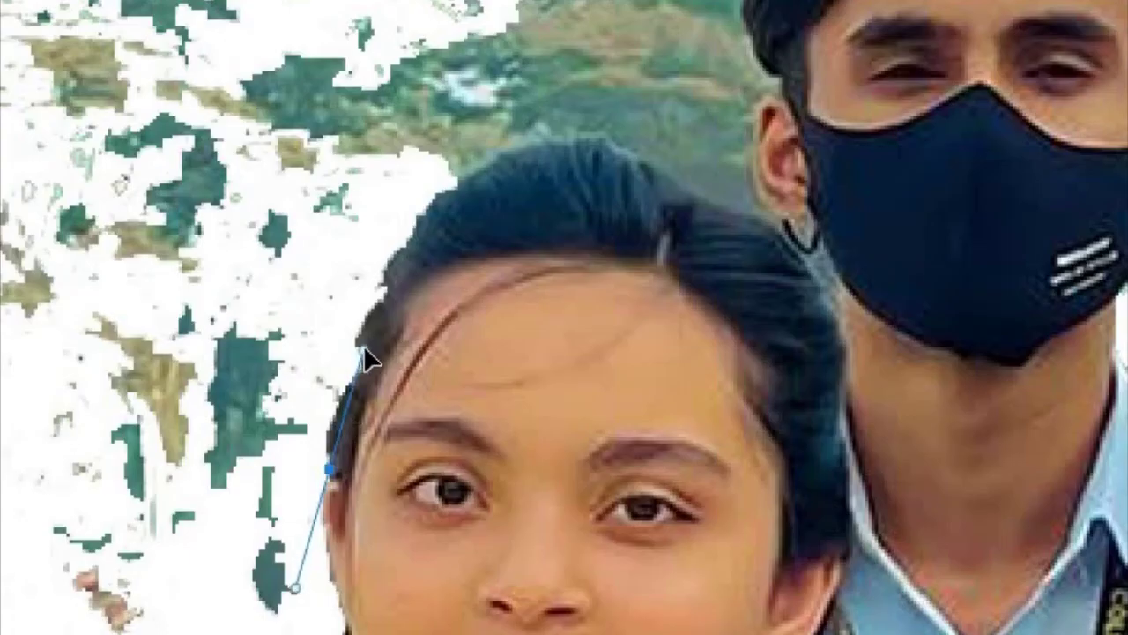
{"action": "left_click", "coordinate": [360, 348]}
{"action": "left_click", "coordinate": [390, 267]}
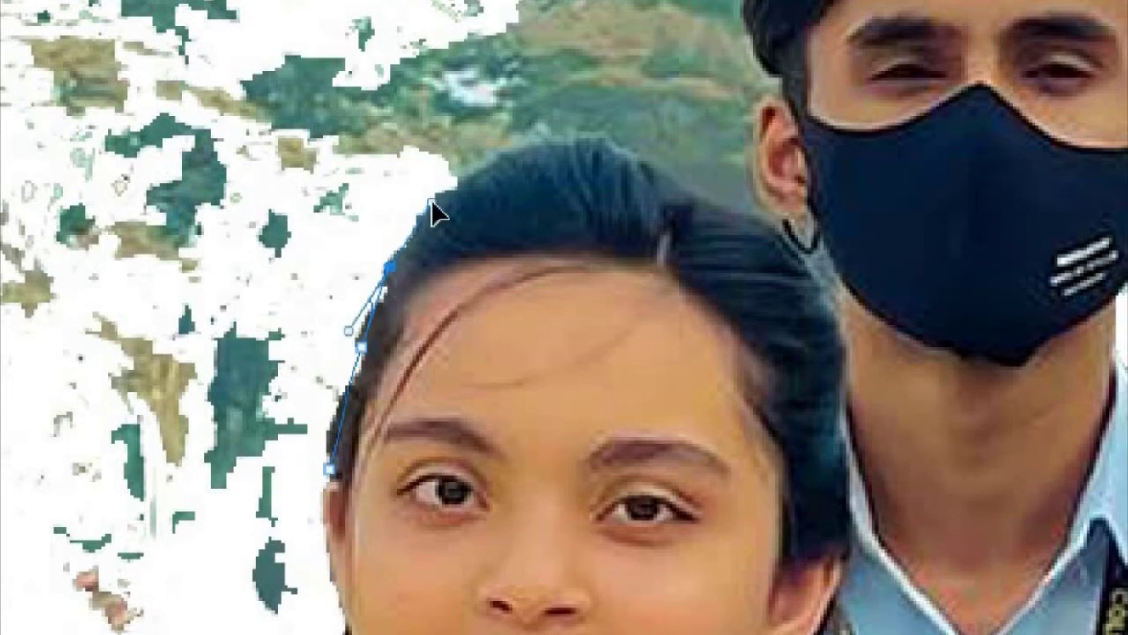
{"action": "left_click_drag", "start_coordinate": [432, 201], "coordinate": [482, 160]}
{"action": "left_click", "coordinate": [535, 118]}
{"action": "left_click", "coordinate": [589, 60]}
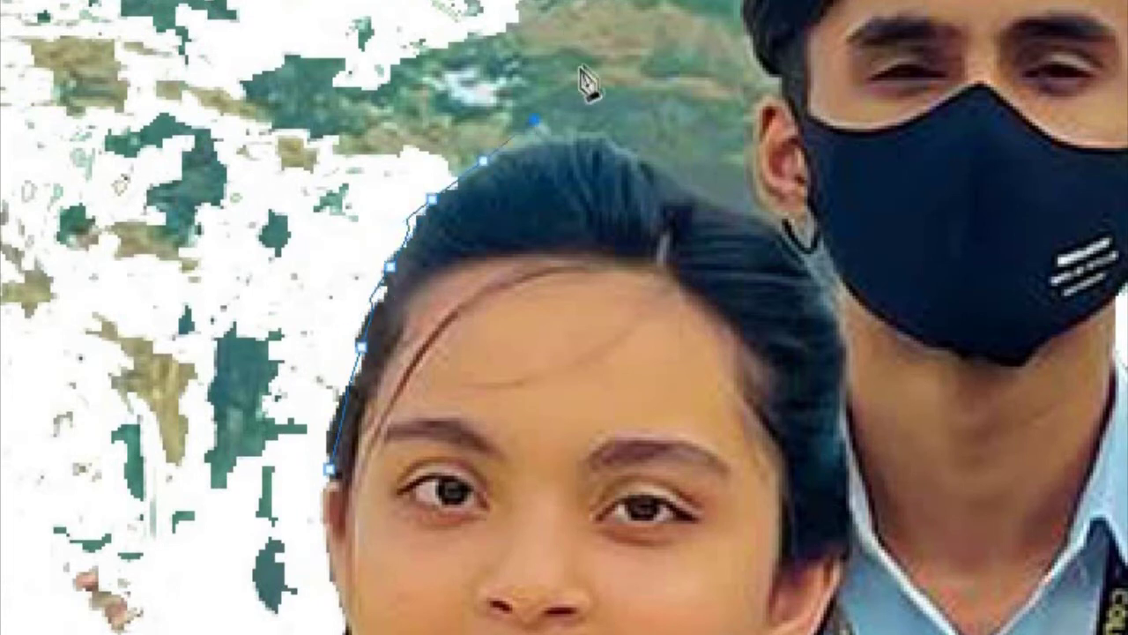
{"action": "left_click", "coordinate": [449, 4]}
{"action": "left_click", "coordinate": [291, 150]}
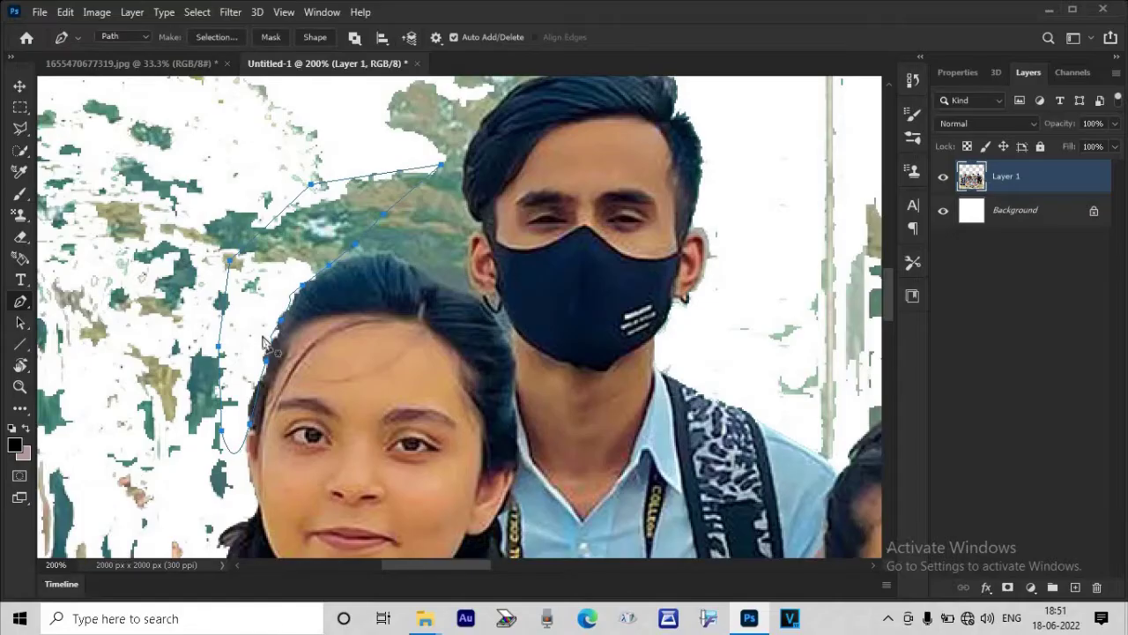
{"action": "right_click", "coordinate": [264, 236]}
{"action": "left_click", "coordinate": [322, 304]}
{"action": "key", "text": "Return"}
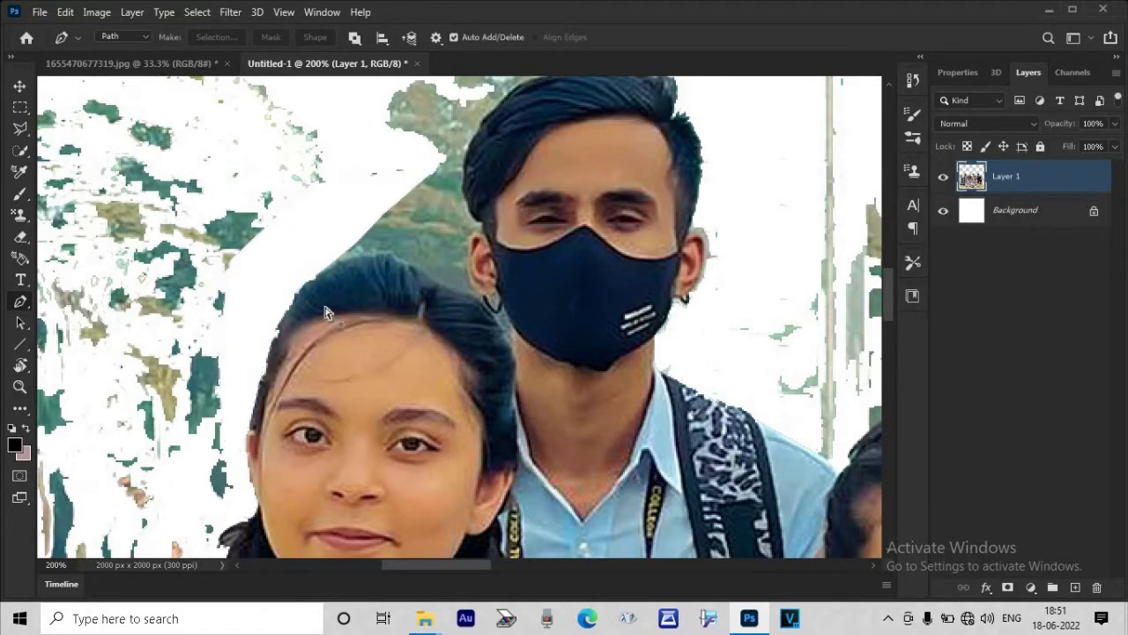
{"action": "key", "text": "ctrl+minus"}
{"action": "key", "text": "ctrl+minus"}
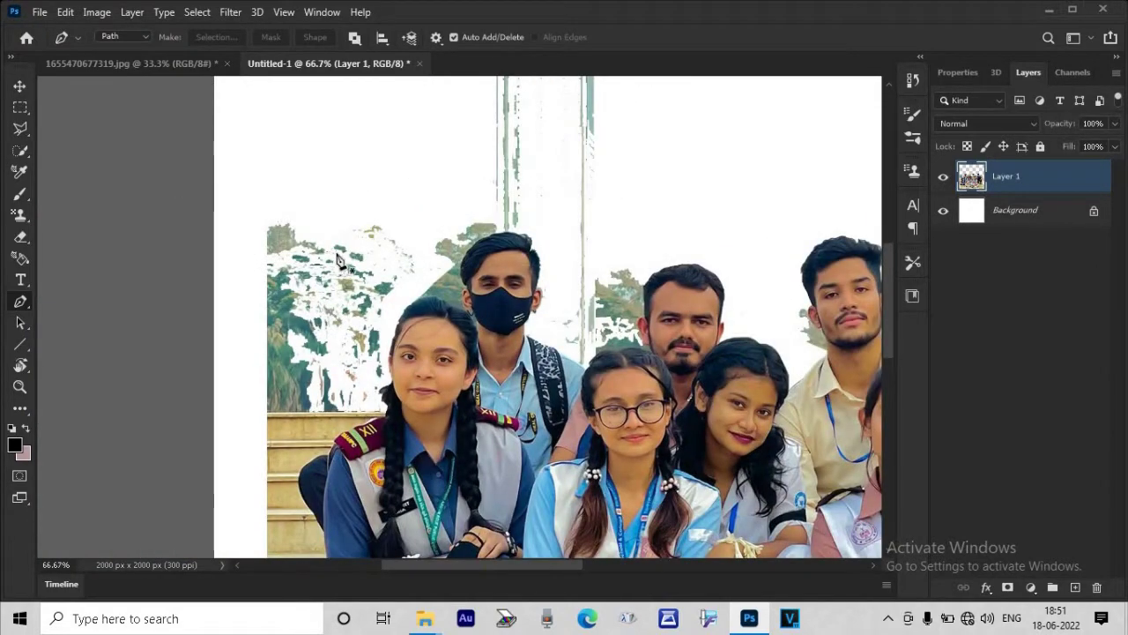
Step: Switch to the Eraser and set its brush size to 99 px
{"action": "key", "text": "e"}
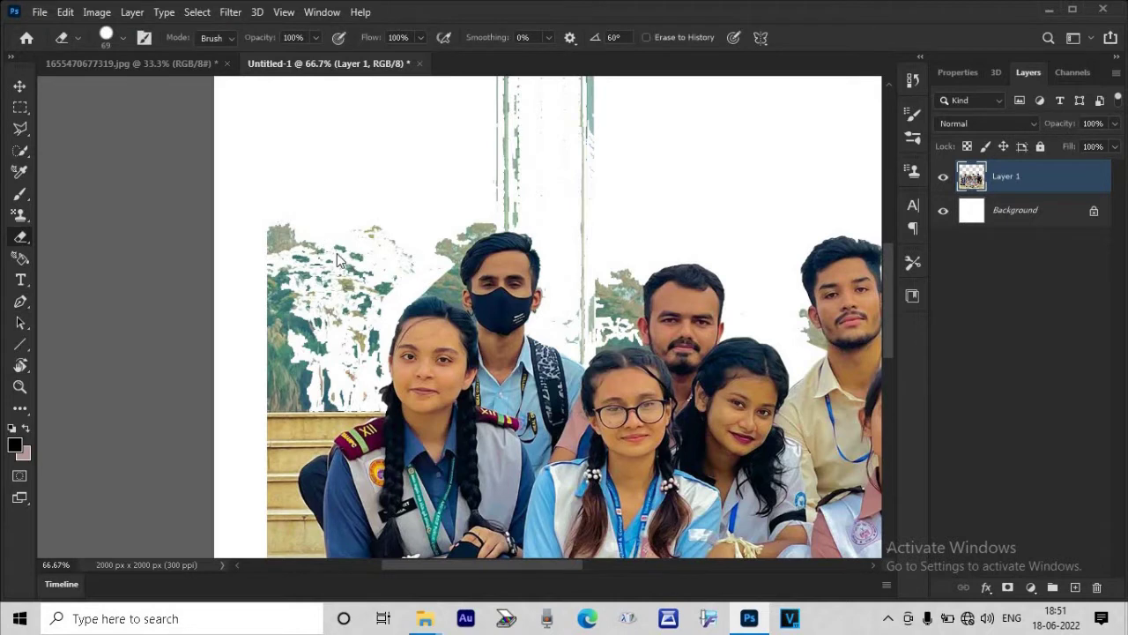
{"action": "right_click", "coordinate": [339, 259]}
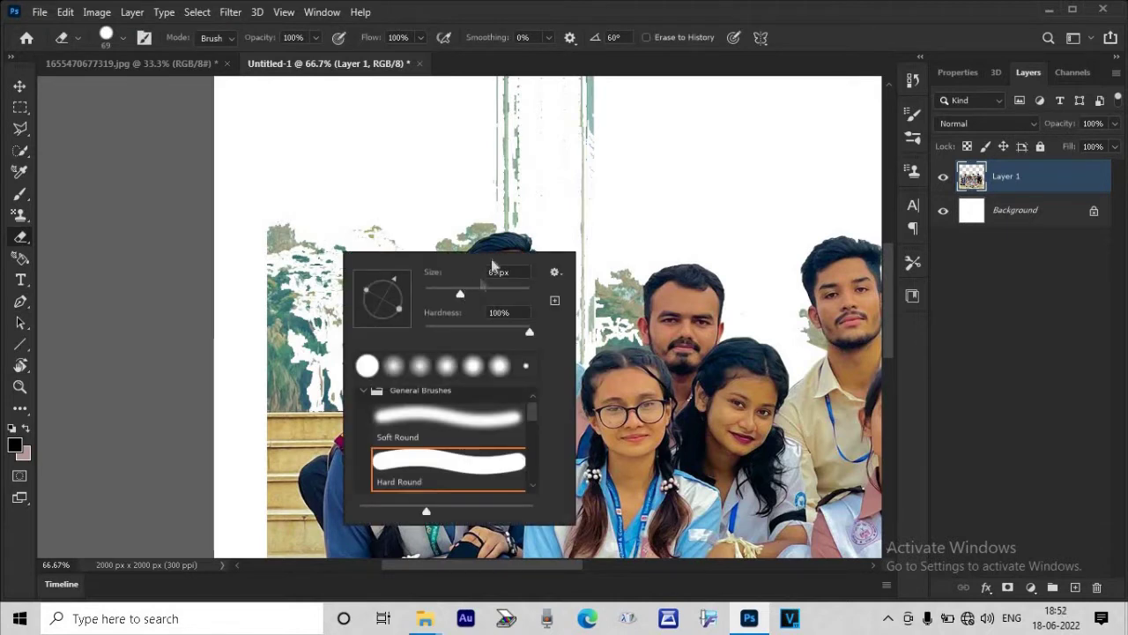
{"action": "left_click_drag", "start_coordinate": [441, 275], "coordinate": [447, 276]}
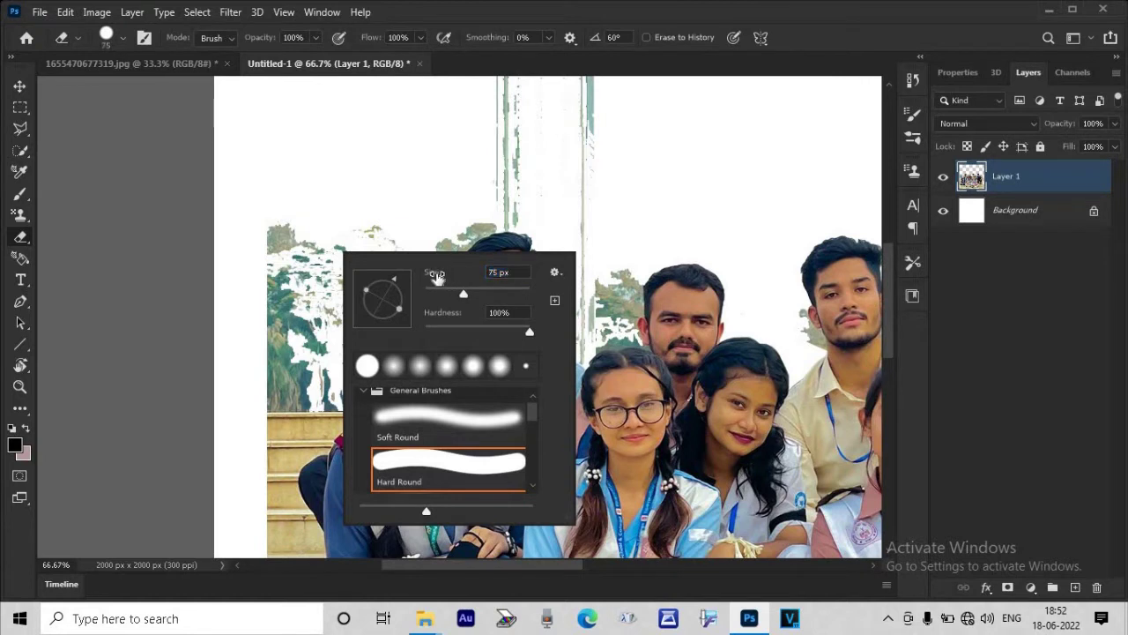
{"action": "left_click_drag", "start_coordinate": [433, 276], "coordinate": [452, 276]}
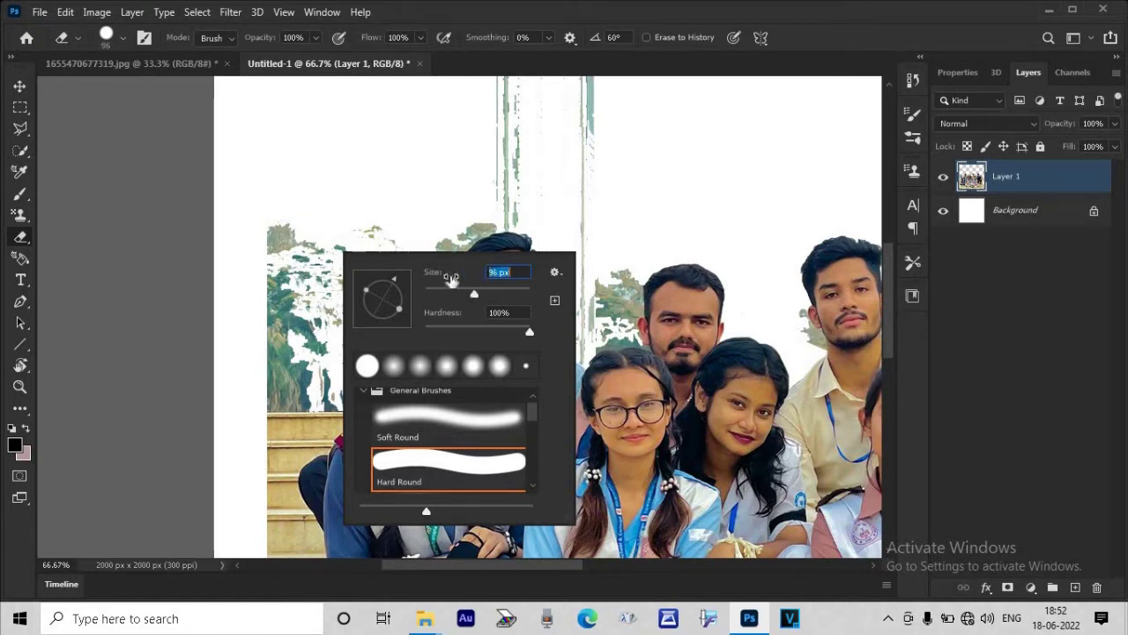
{"action": "left_click_drag", "start_coordinate": [438, 275], "coordinate": [442, 274]}
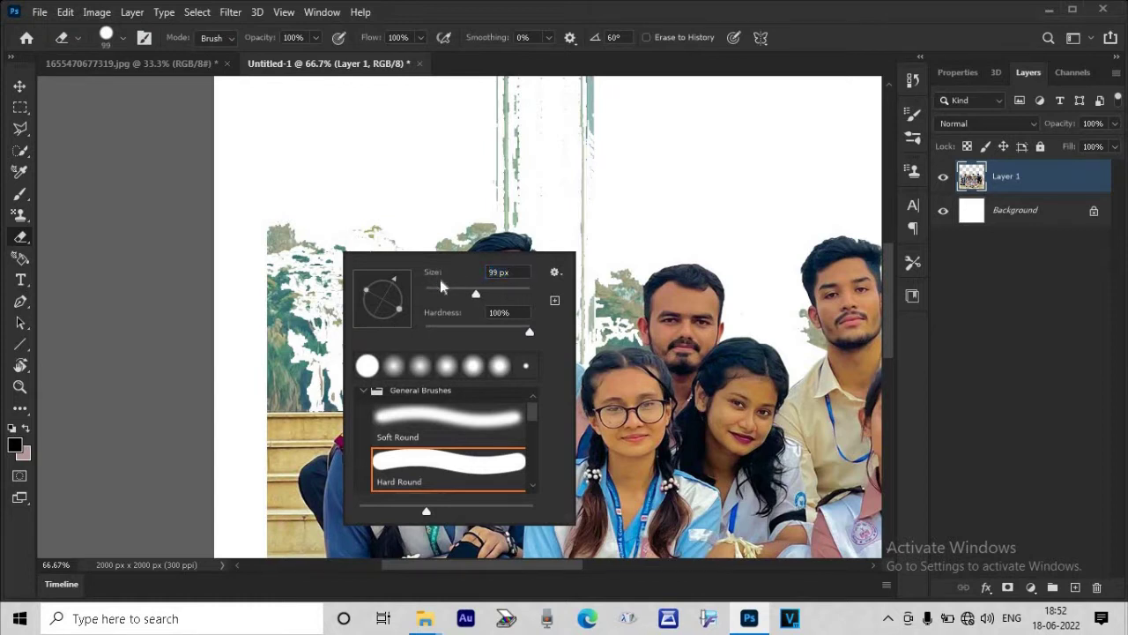
Step: Erase the upper-left trees, the vertical poles and leftover foliage above the group
{"action": "left_click_drag", "start_coordinate": [292, 331], "coordinate": [278, 247]}
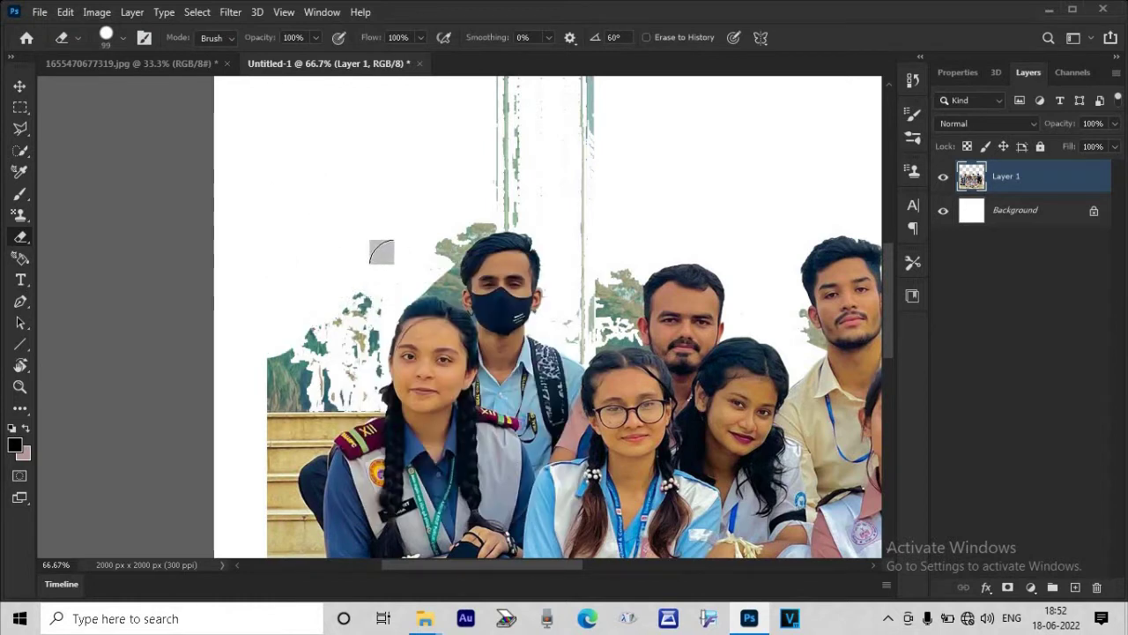
{"action": "left_click_drag", "start_coordinate": [520, 132], "coordinate": [520, 199]}
{"action": "left_click_drag", "start_coordinate": [579, 119], "coordinate": [579, 211]}
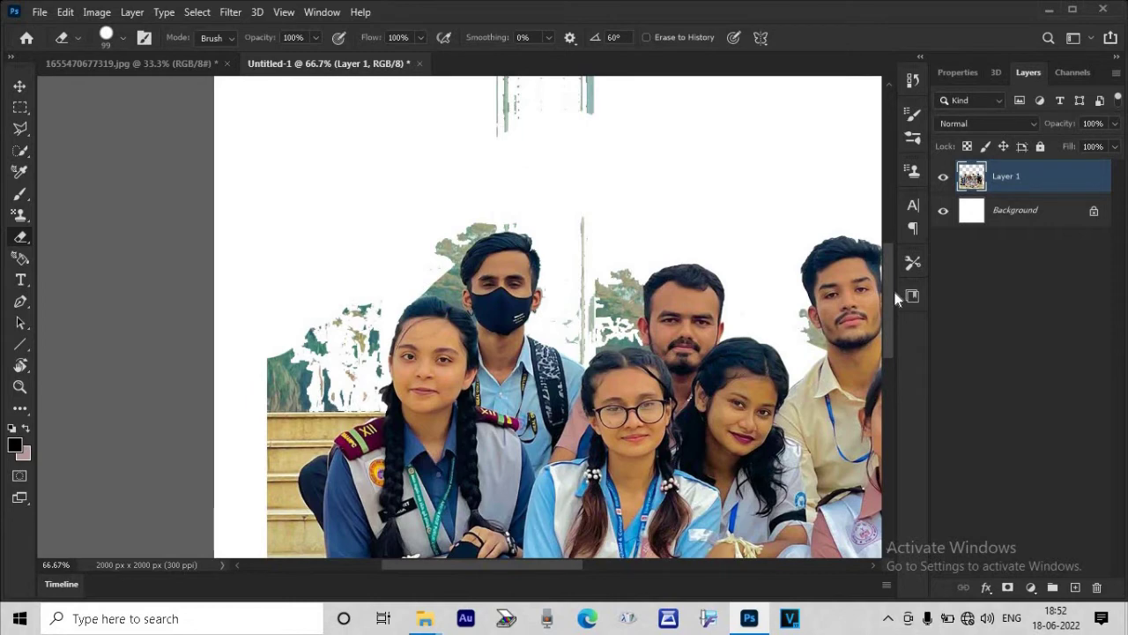
{"action": "left_click_drag", "start_coordinate": [896, 299], "coordinate": [888, 226]}
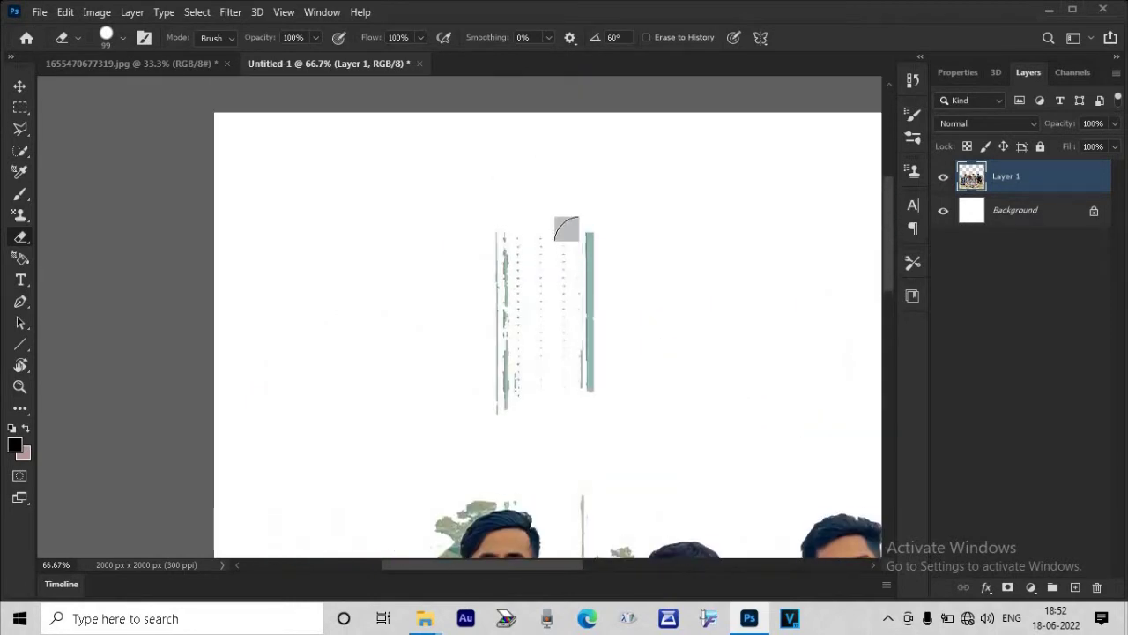
{"action": "mouse_move", "coordinate": [566, 389]}
{"action": "left_mouse_down"}
{"action": "mouse_move", "coordinate": [468, 240]}
{"action": "mouse_move", "coordinate": [502, 279]}
{"action": "mouse_move", "coordinate": [483, 392]}
{"action": "left_mouse_up"}
{"action": "left_click_drag", "start_coordinate": [888, 193], "coordinate": [891, 268]}
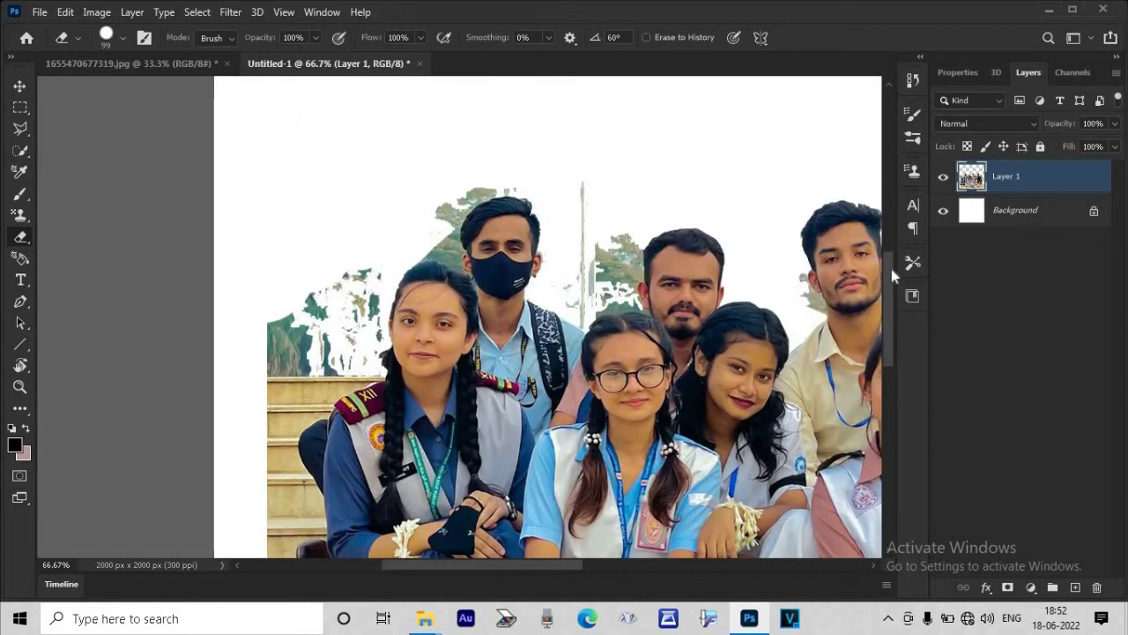
{"action": "left_click_drag", "start_coordinate": [583, 229], "coordinate": [562, 270]}
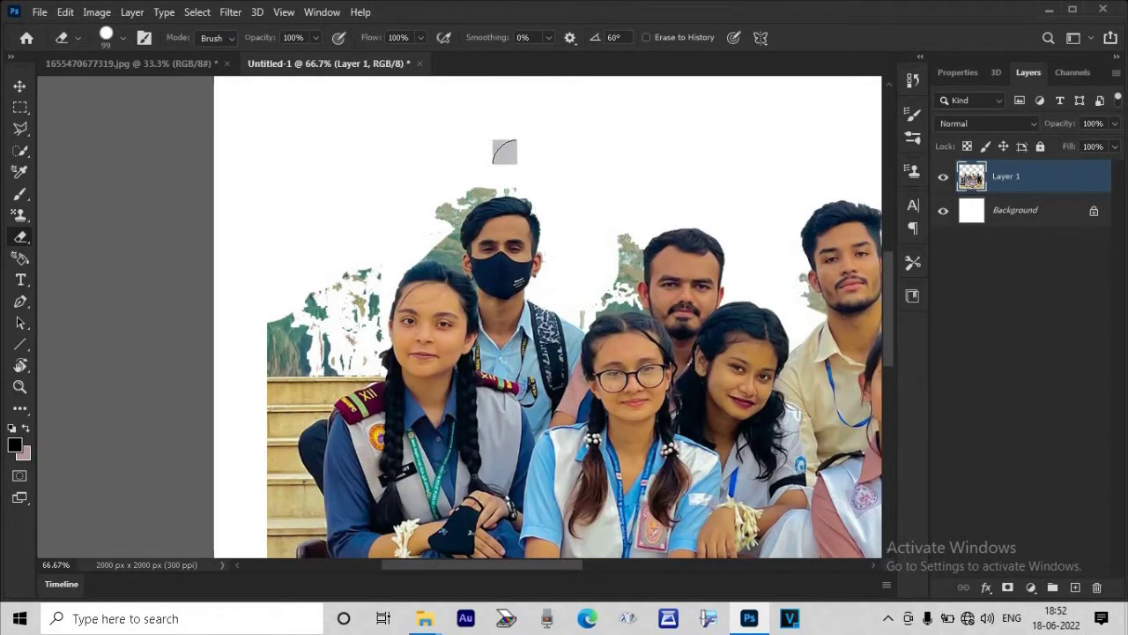
{"action": "left_click_drag", "start_coordinate": [494, 164], "coordinate": [372, 256]}
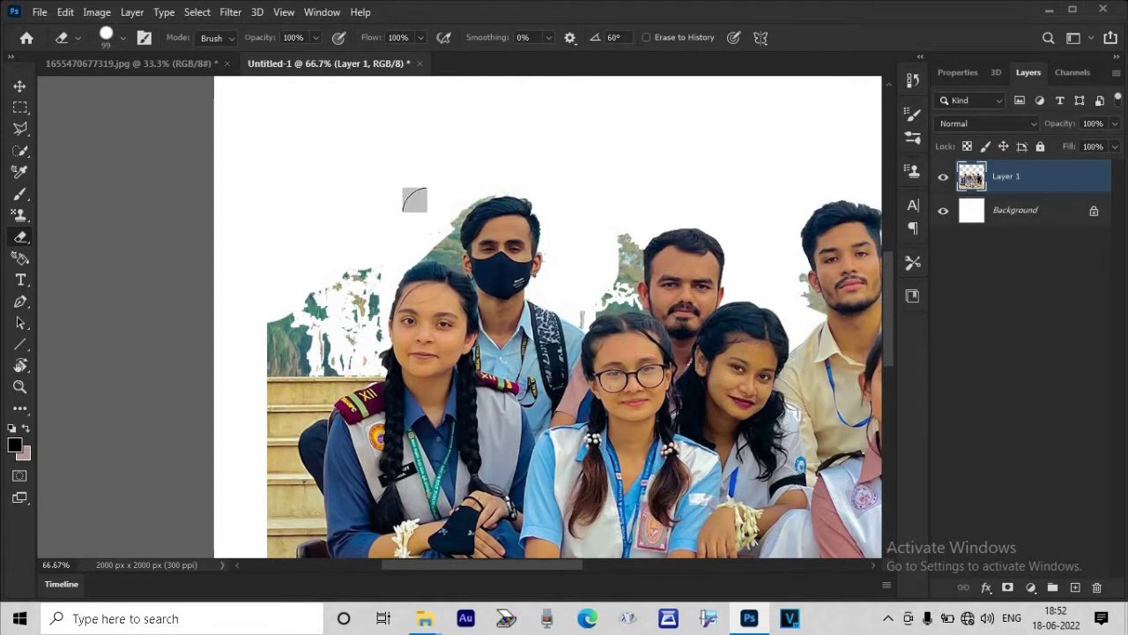
{"action": "mouse_move", "coordinate": [361, 245]}
{"action": "left_mouse_down"}
{"action": "mouse_move", "coordinate": [344, 313]}
{"action": "mouse_move", "coordinate": [312, 332]}
{"action": "mouse_move", "coordinate": [305, 308]}
{"action": "mouse_move", "coordinate": [266, 315]}
{"action": "left_mouse_up"}
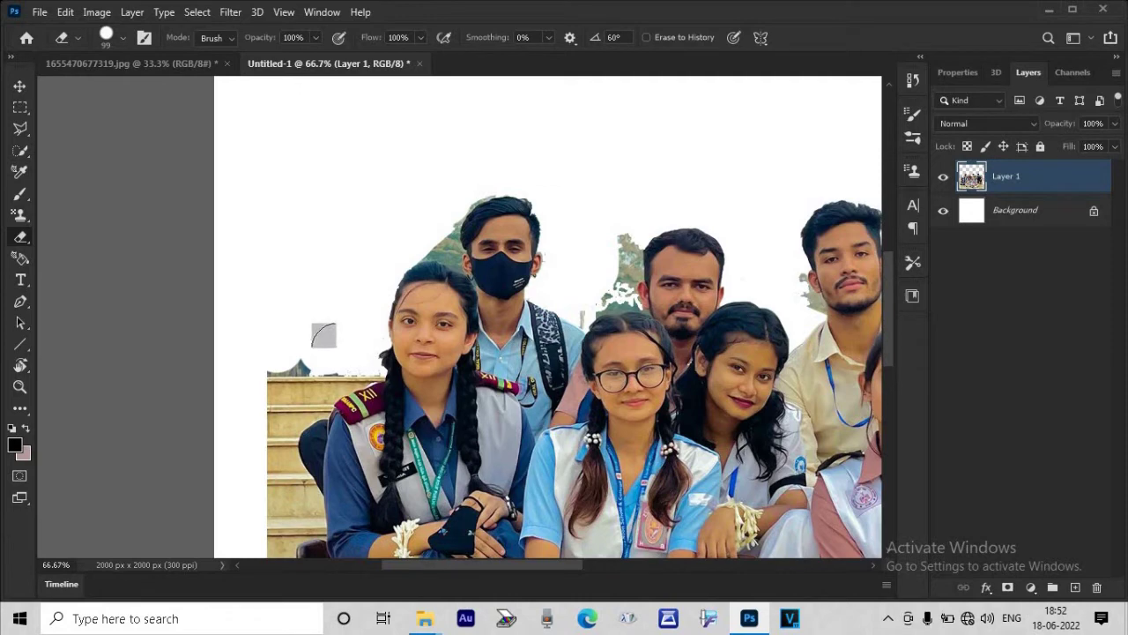
{"action": "left_click_drag", "start_coordinate": [300, 349], "coordinate": [271, 351]}
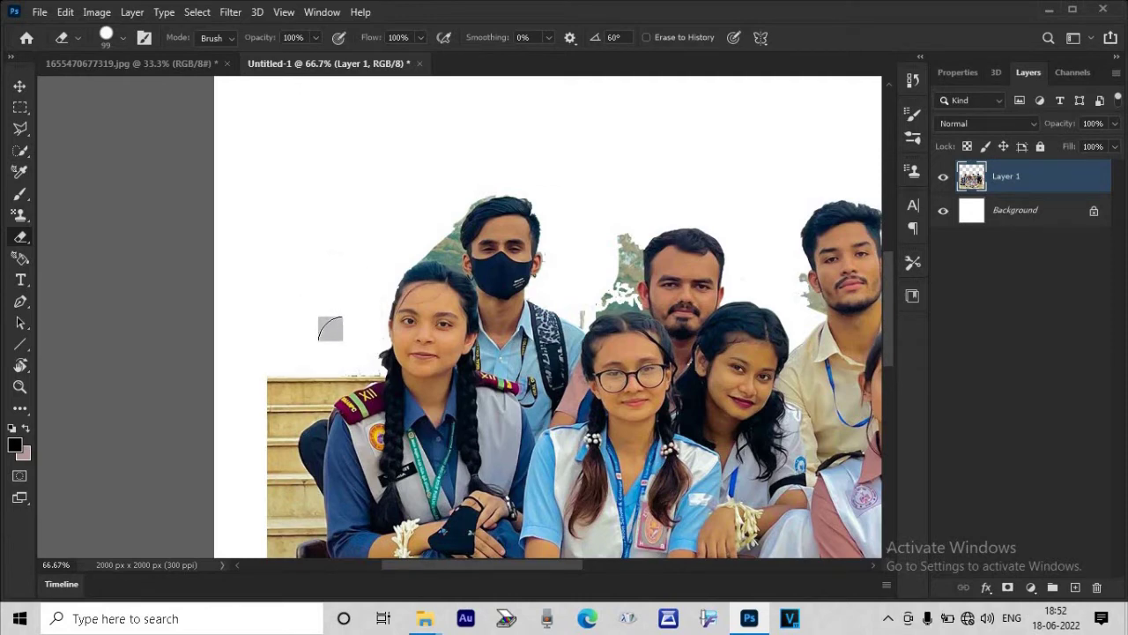
Step: Shrink the eraser to 67 px and erase the tree top behind the man
{"action": "right_click", "coordinate": [331, 334]}
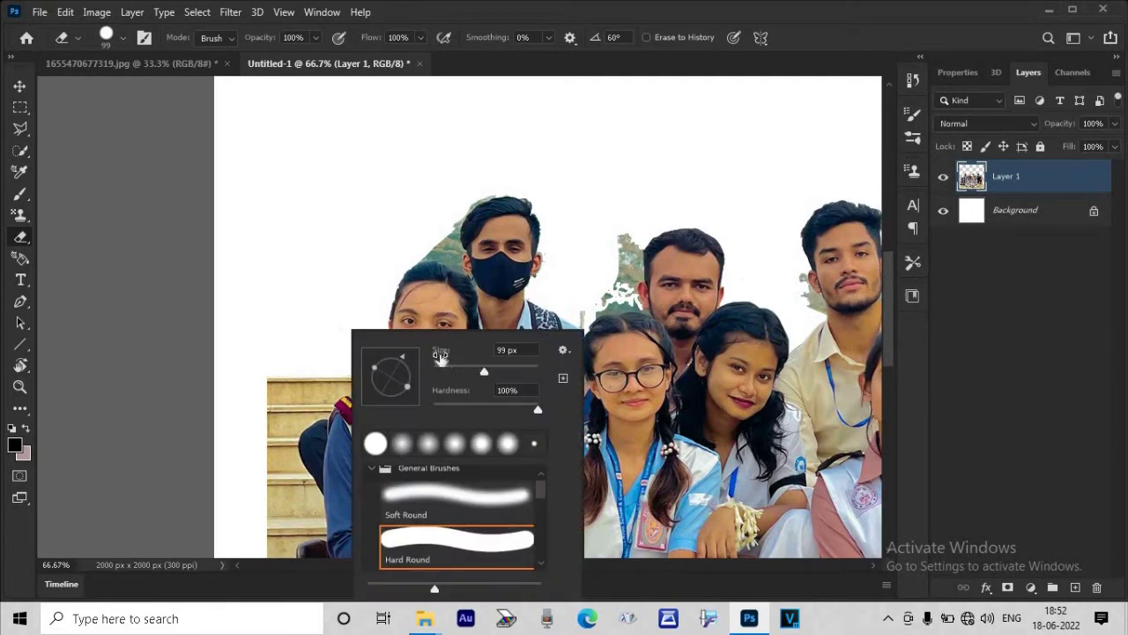
{"action": "left_click_drag", "start_coordinate": [443, 364], "coordinate": [401, 351]}
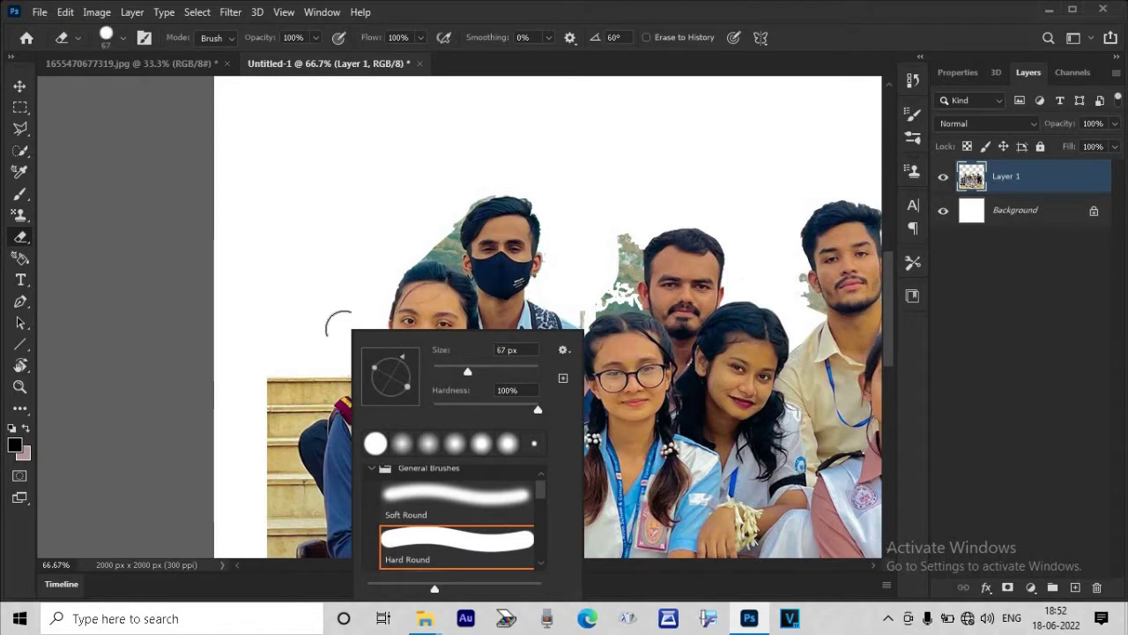
{"action": "left_click", "coordinate": [340, 323]}
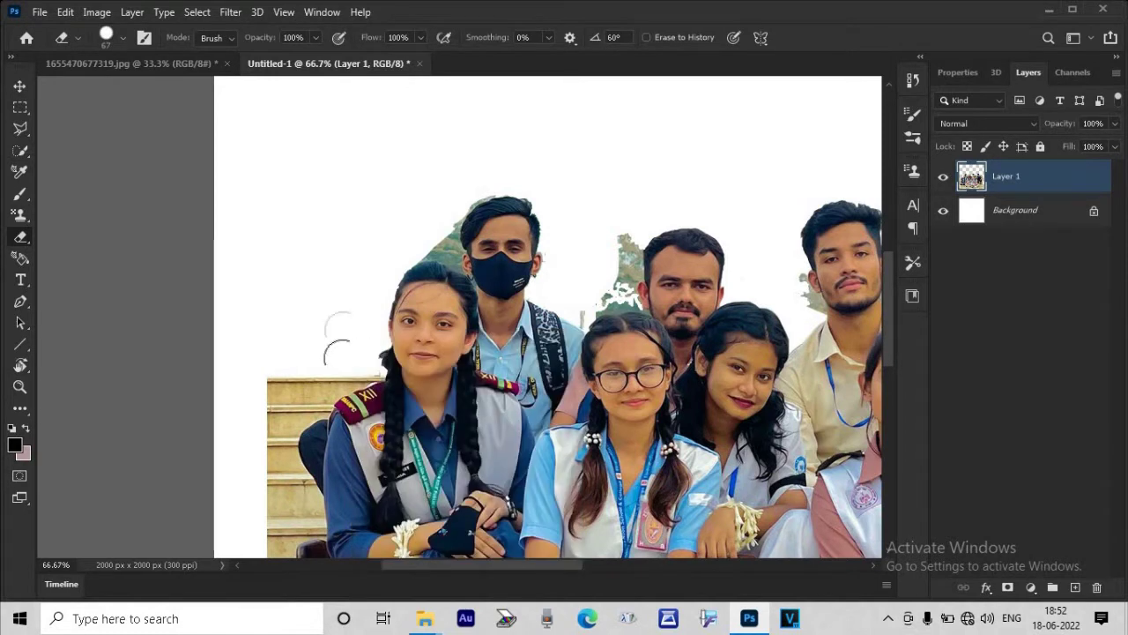
{"action": "left_click_drag", "start_coordinate": [624, 245], "coordinate": [595, 291]}
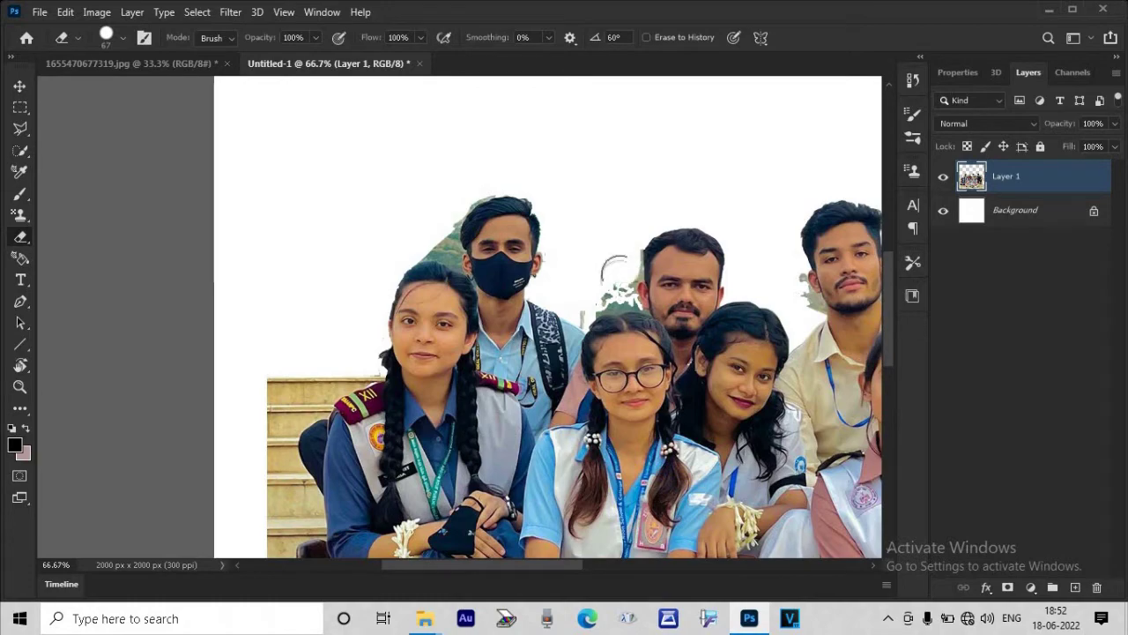
{"action": "key", "text": "ctrl+plus"}
{"action": "key", "text": "ctrl+plus"}
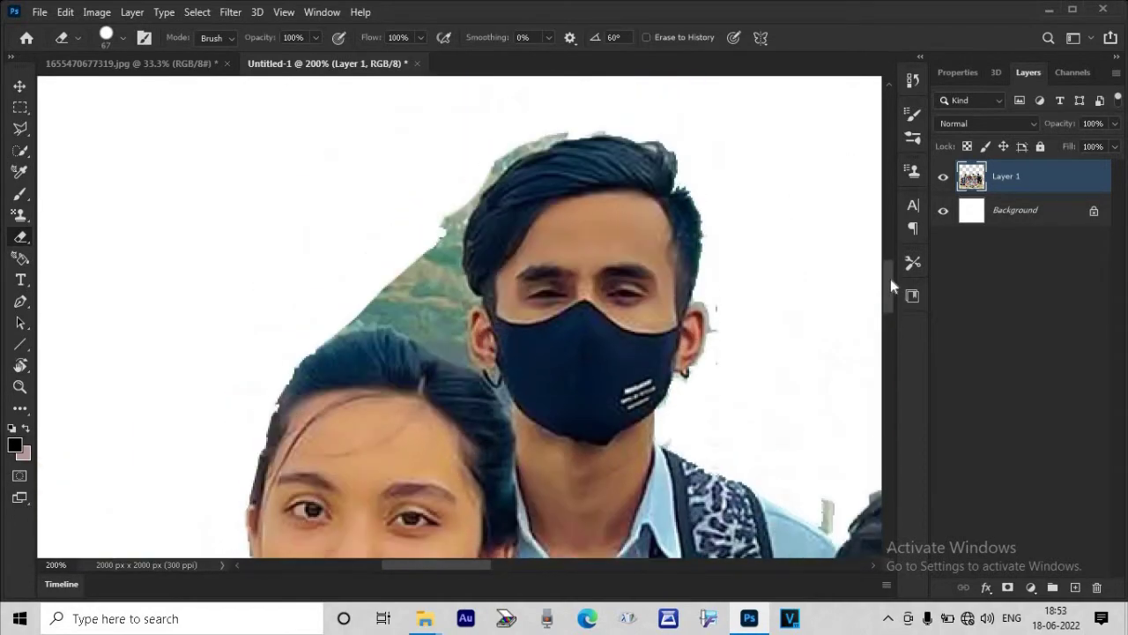
Step: Trace a closed pen path around the green hillside between the girl's hair and the masked man
{"action": "left_click_drag", "start_coordinate": [889, 303], "coordinate": [890, 277]}
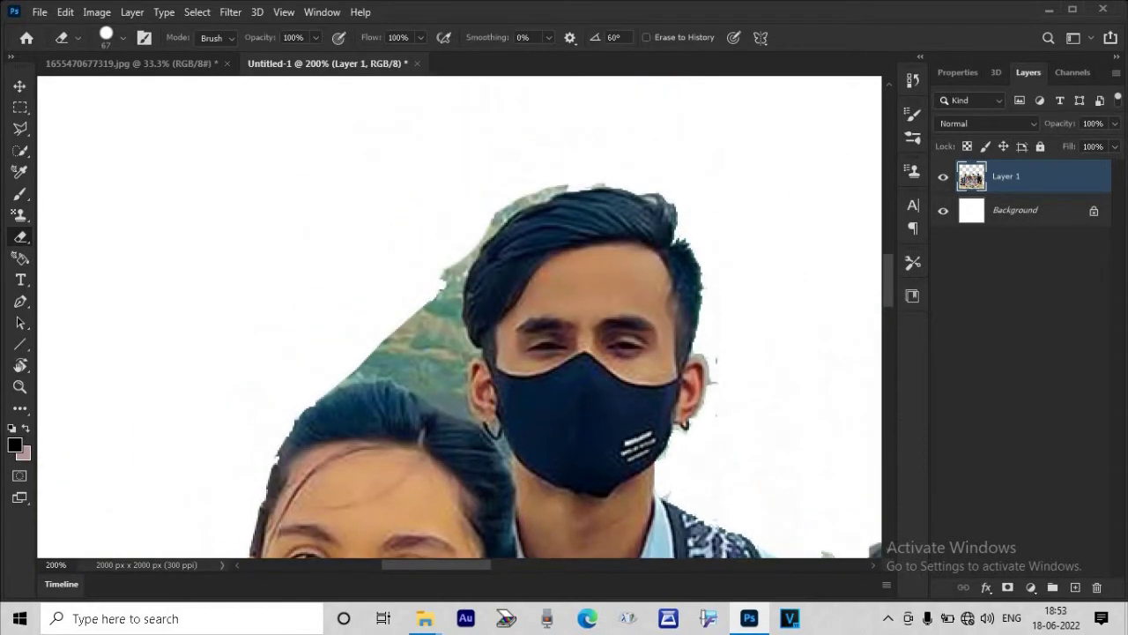
{"action": "left_click", "coordinate": [20, 303]}
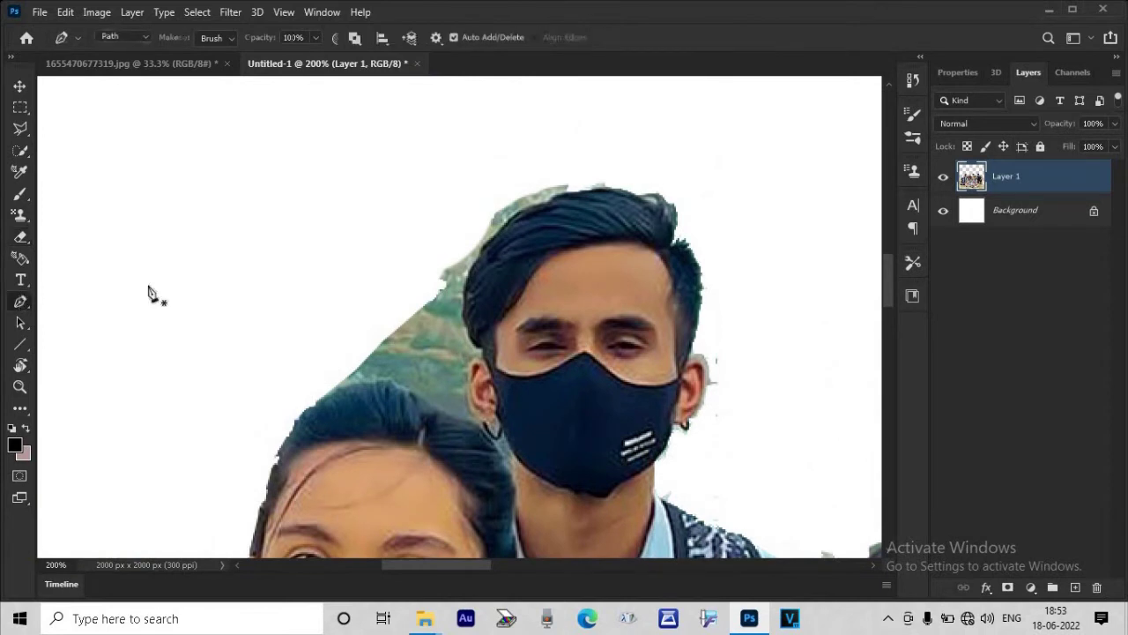
{"action": "left_click_drag", "start_coordinate": [343, 384], "coordinate": [370, 379]}
{"action": "left_click", "coordinate": [620, 172]}
{"action": "left_click", "coordinate": [501, 165]}
{"action": "left_click", "coordinate": [415, 222]}
{"action": "left_click", "coordinate": [348, 305]}
{"action": "left_click", "coordinate": [302, 383]}
{"action": "left_click", "coordinate": [313, 401]}
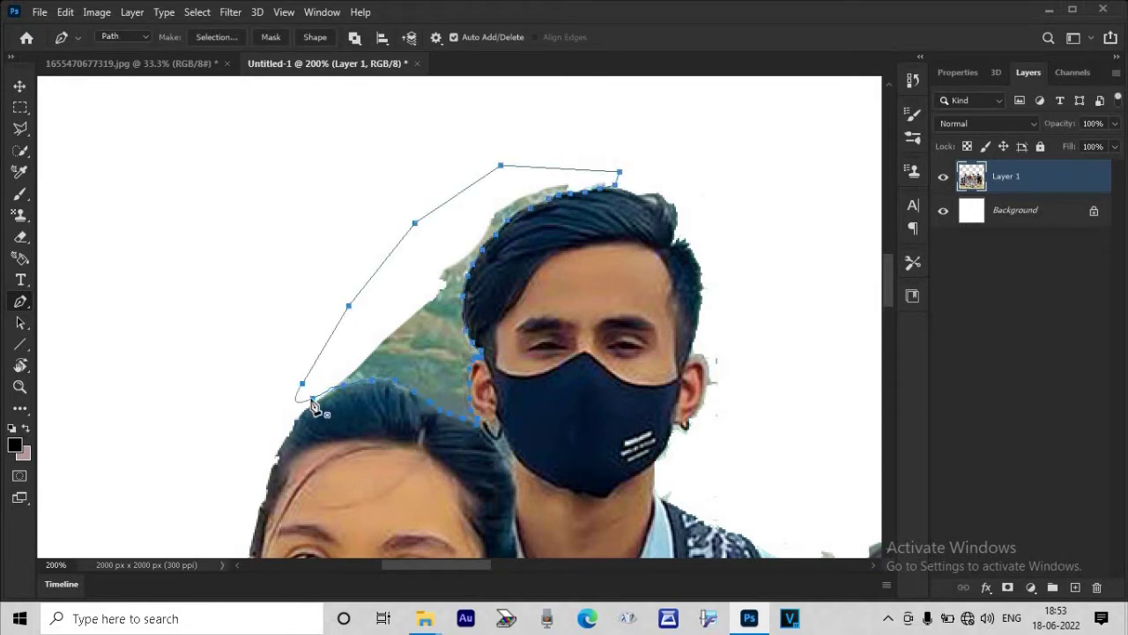
Step: Convert the hillside path into a selection, delete it to white, and deselect
{"action": "key", "text": "Return"}
{"action": "left_click", "coordinate": [313, 405]}
{"action": "right_click", "coordinate": [402, 326]}
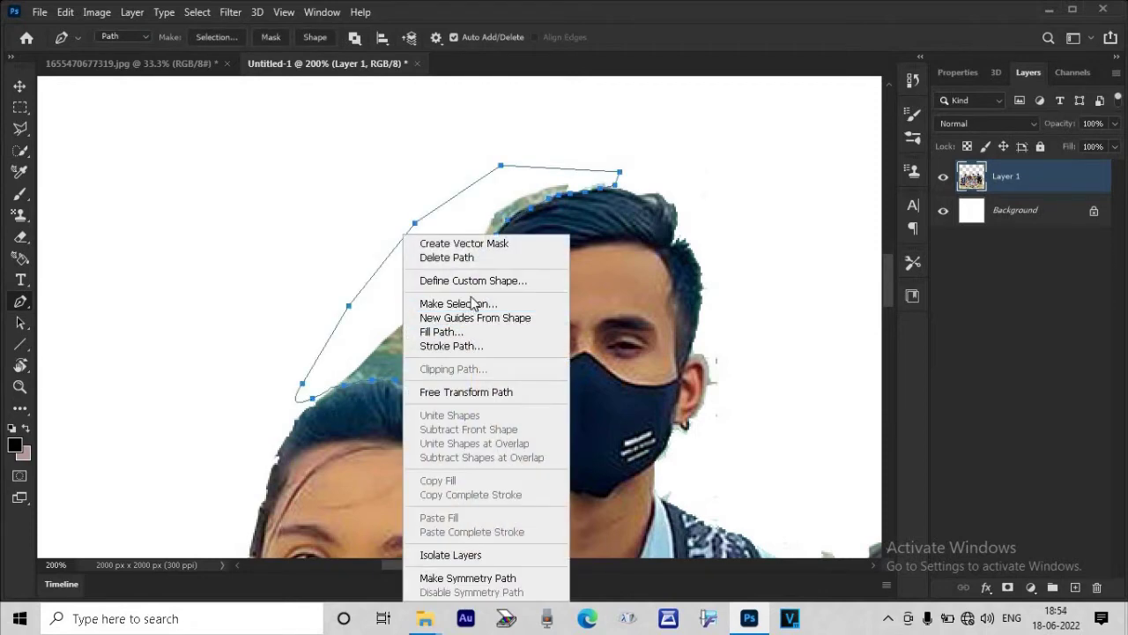
{"action": "left_click", "coordinate": [458, 303]}
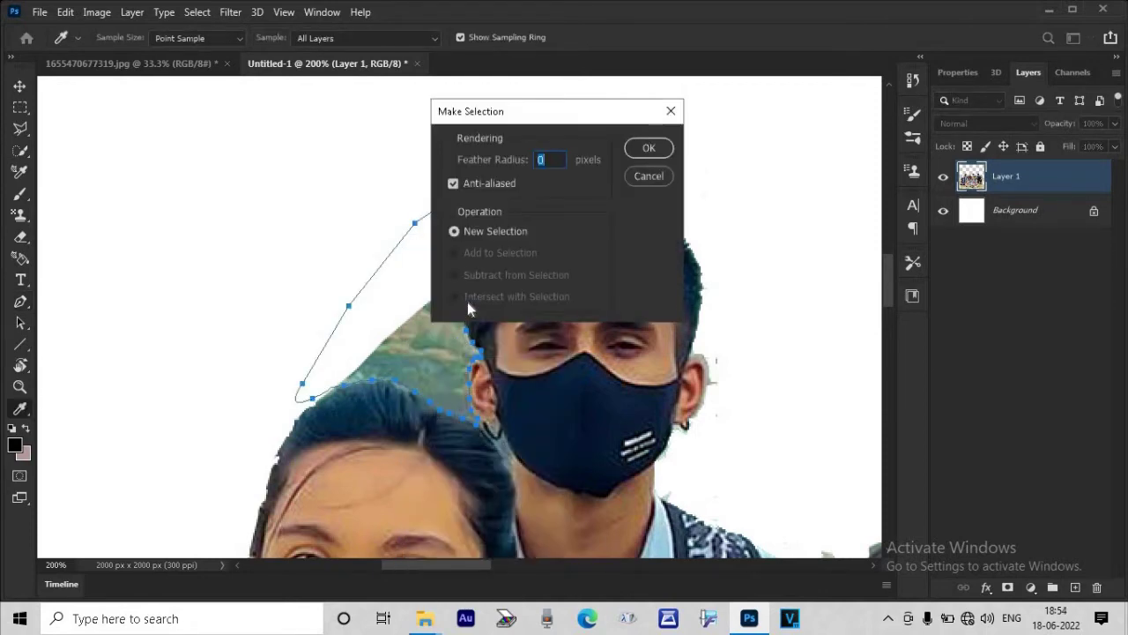
{"action": "key", "text": "Return"}
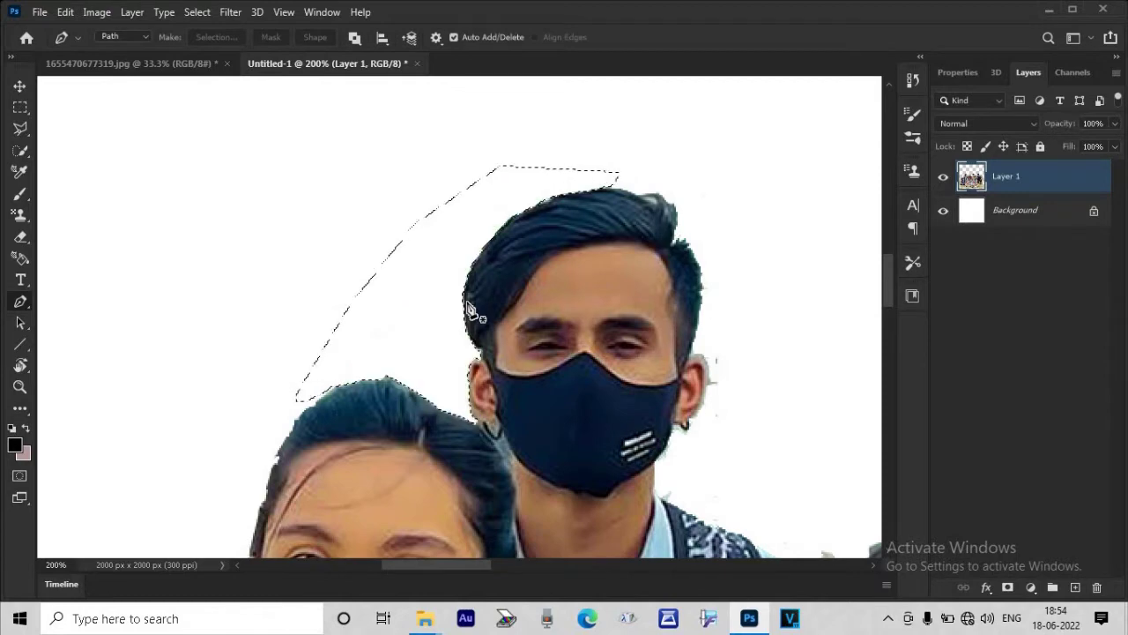
{"action": "key", "text": "ctrl+d"}
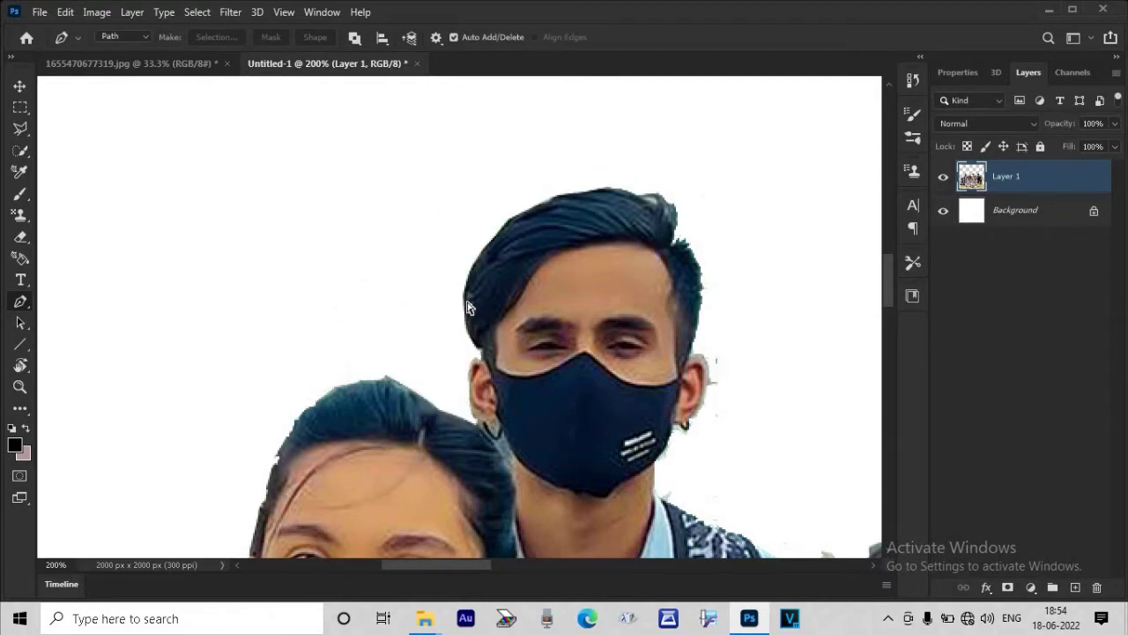
Step: Scroll to the cream-shirted man's ear and start a pen outline down along his jaw
{"action": "scroll", "coordinate": [467, 307], "scroll_direction": "down", "scroll_amount": 2}
{"action": "scroll", "coordinate": [467, 307], "scroll_direction": "down", "scroll_amount": 1}
{"action": "scroll", "coordinate": [467, 307], "scroll_direction": "down", "scroll_amount": 1}
{"action": "scroll", "coordinate": [468, 306], "scroll_direction": "down", "scroll_amount": 1}
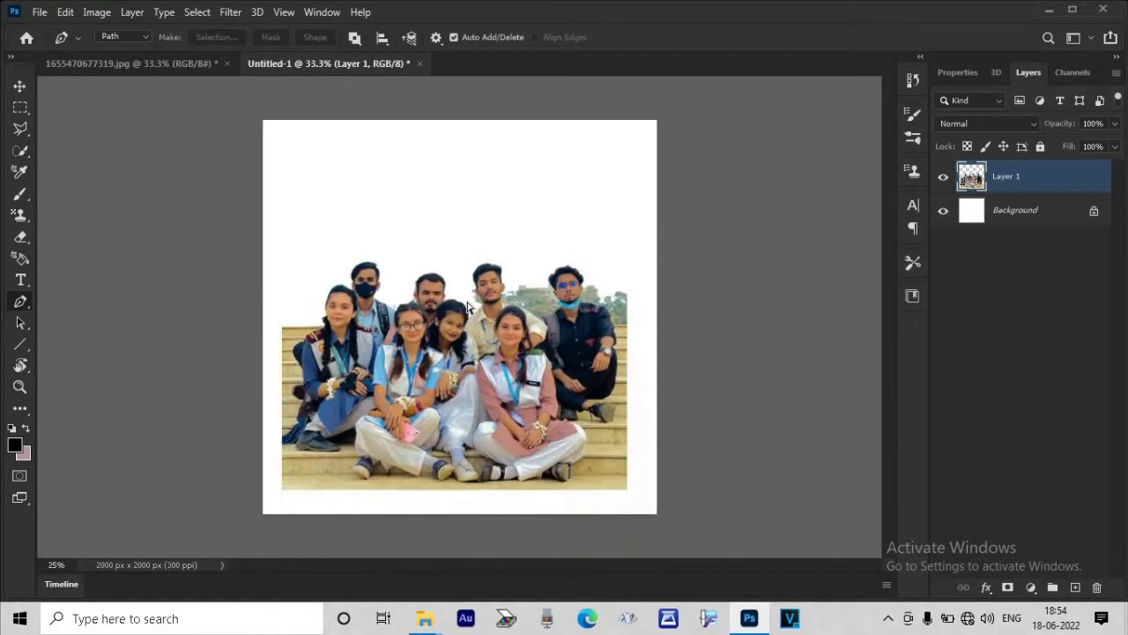
{"action": "scroll", "coordinate": [467, 307], "scroll_direction": "down", "scroll_amount": 1}
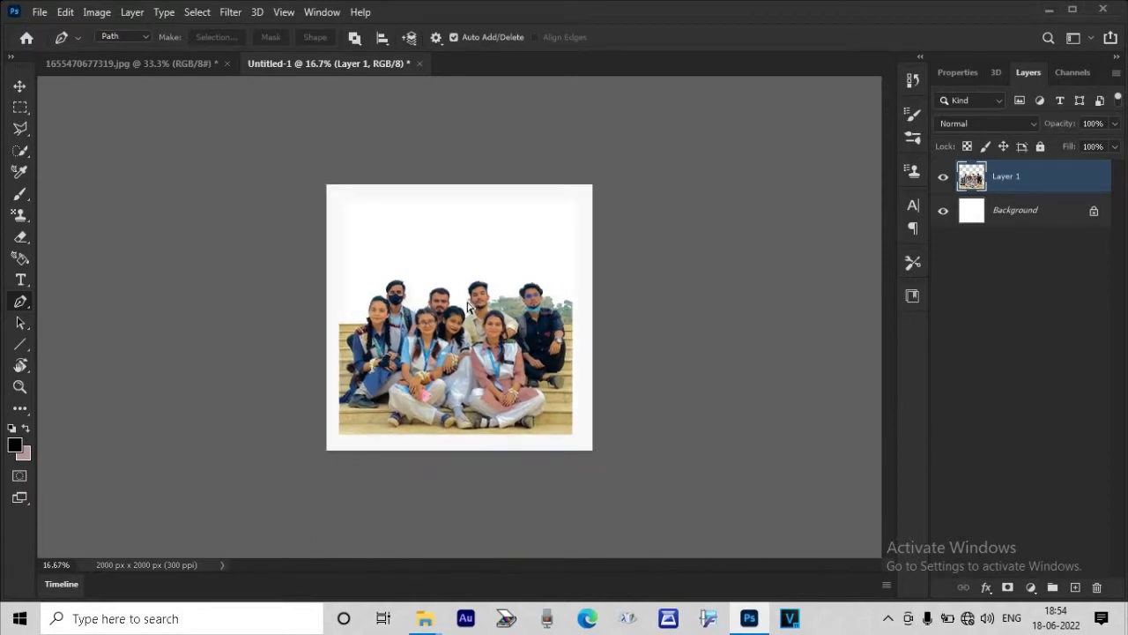
{"action": "scroll", "coordinate": [467, 307], "scroll_direction": "down", "scroll_amount": 1}
{"action": "scroll", "coordinate": [467, 307], "scroll_direction": "up", "scroll_amount": 7}
{"action": "scroll", "coordinate": [467, 307], "scroll_direction": "up", "scroll_amount": 2}
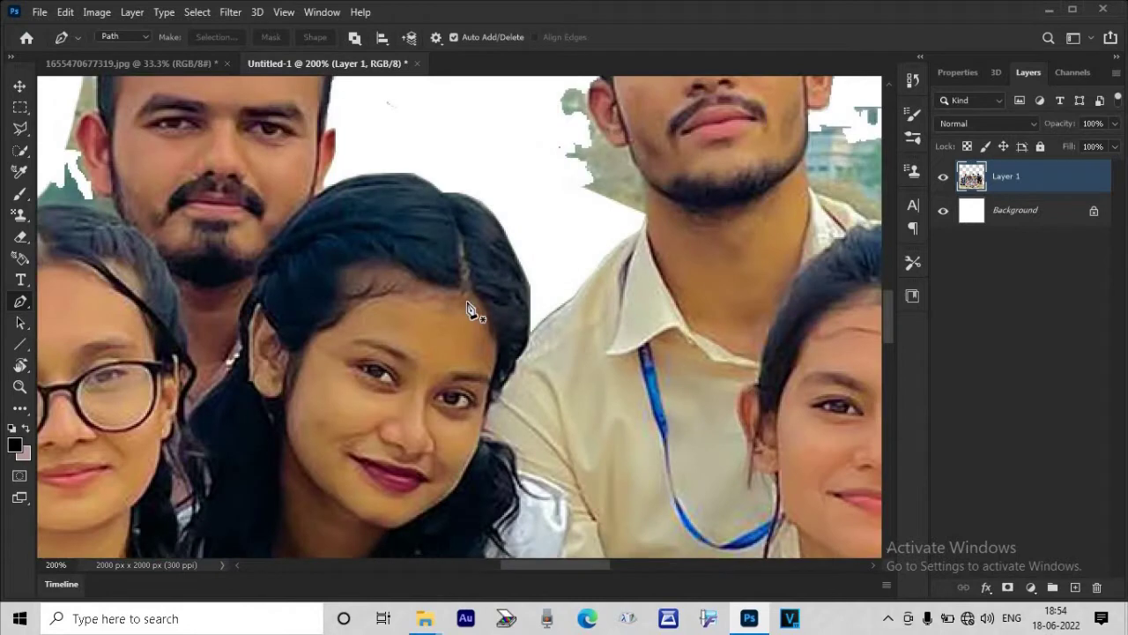
{"action": "left_click_drag", "start_coordinate": [892, 330], "coordinate": [892, 299]}
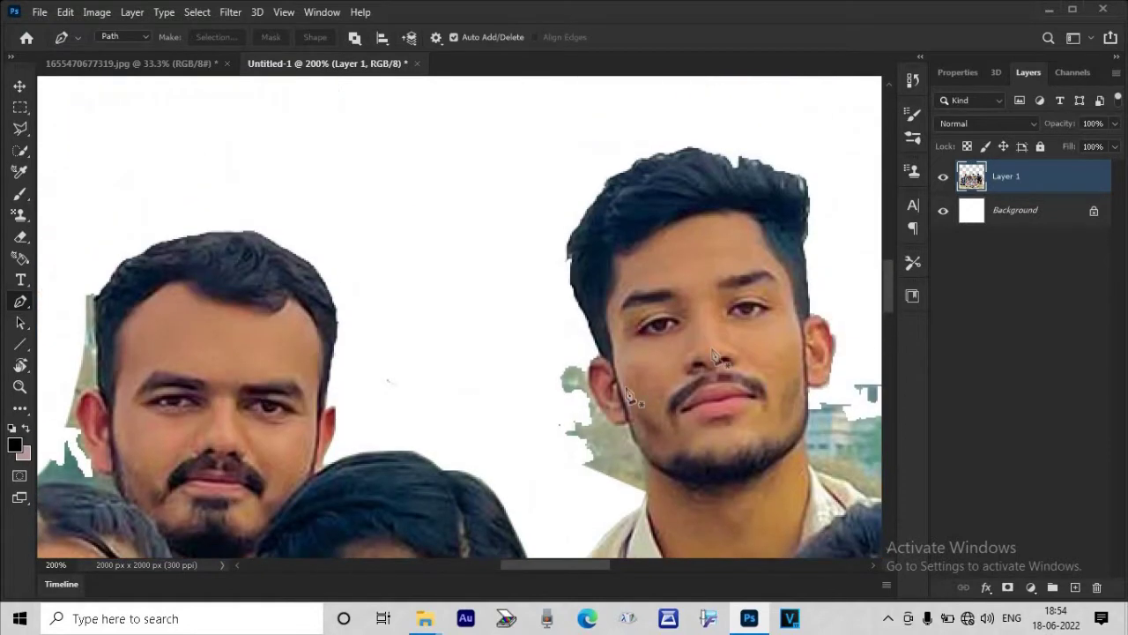
{"action": "left_click", "coordinate": [588, 365]}
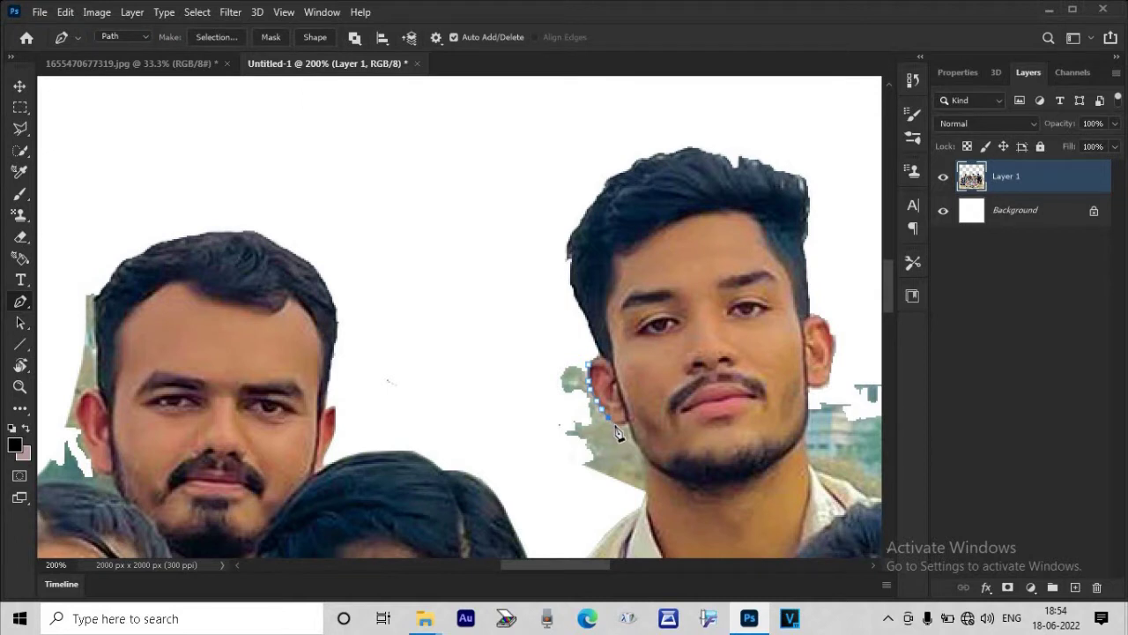
{"action": "left_click_drag", "start_coordinate": [630, 432], "coordinate": [540, 422]}
Step: Close the outline around the patch beside his ear, make it a selection, and delete it
{"action": "left_click", "coordinate": [535, 410]}
{"action": "left_click", "coordinate": [547, 362]}
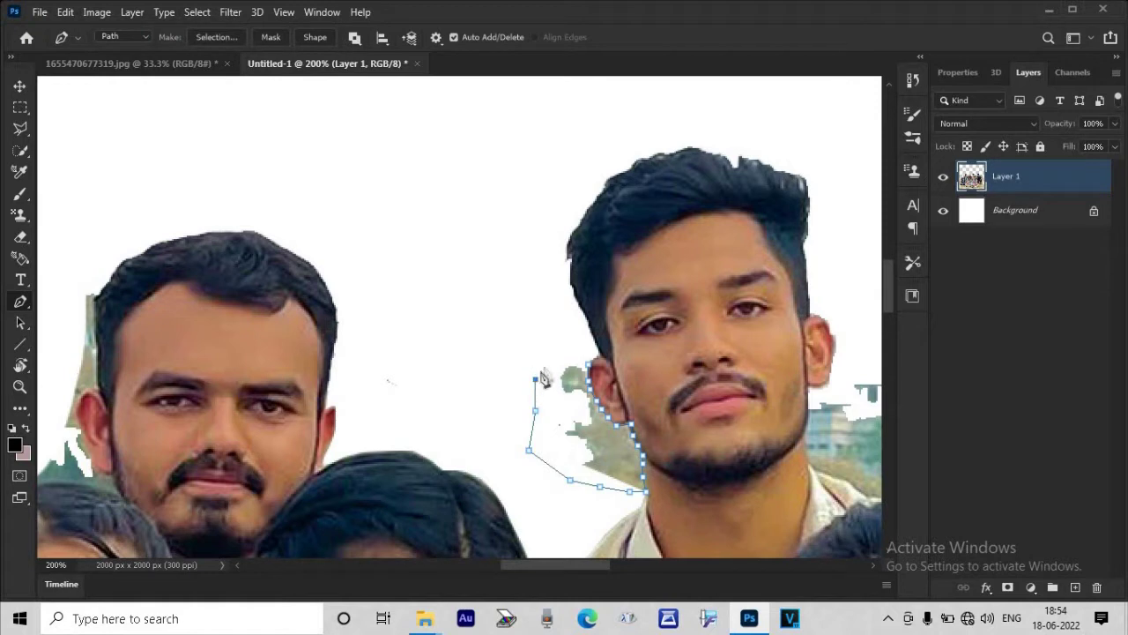
{"action": "left_click", "coordinate": [565, 350]}
{"action": "left_click", "coordinate": [589, 369]}
{"action": "key", "text": "ctrl+Return"}
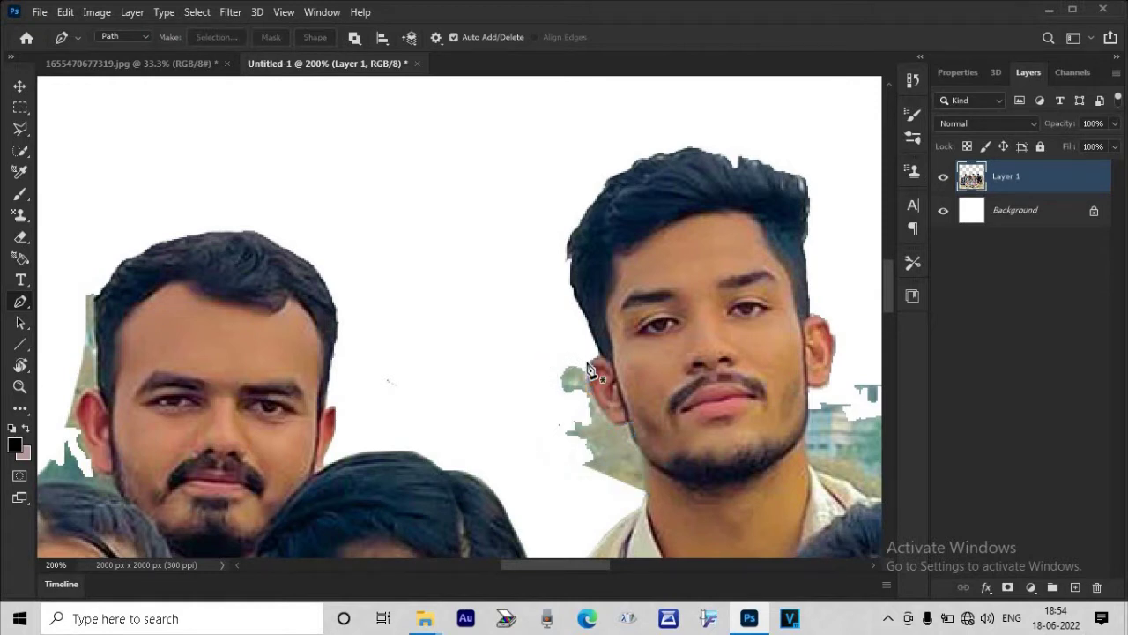
{"action": "key", "text": "ctrl+z"}
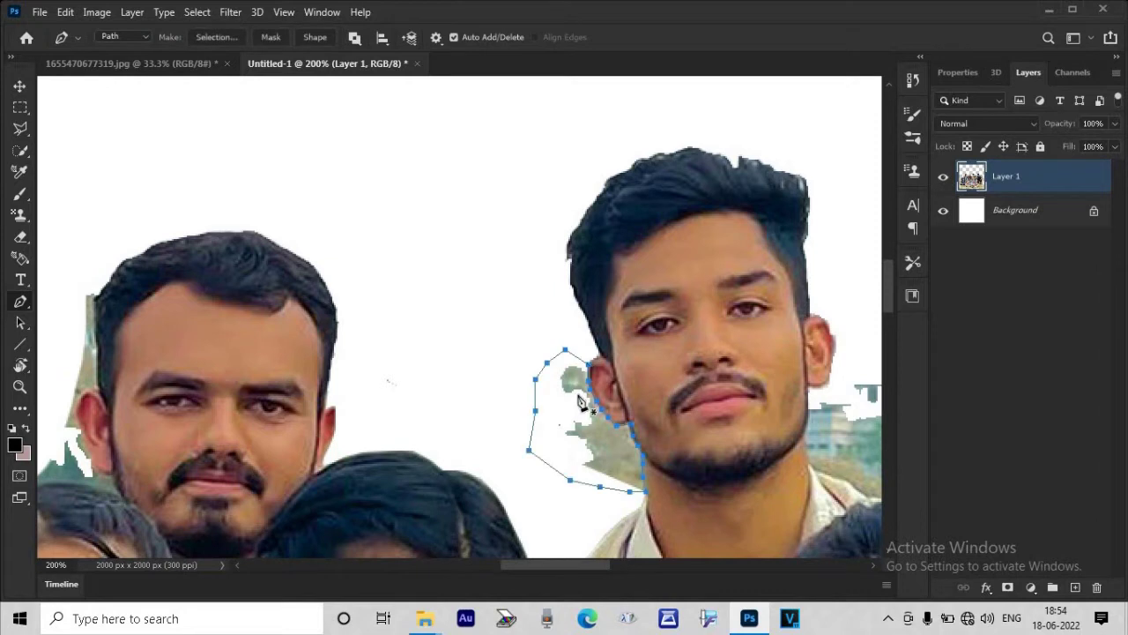
{"action": "right_click", "coordinate": [580, 398]}
{"action": "left_click", "coordinate": [686, 95]}
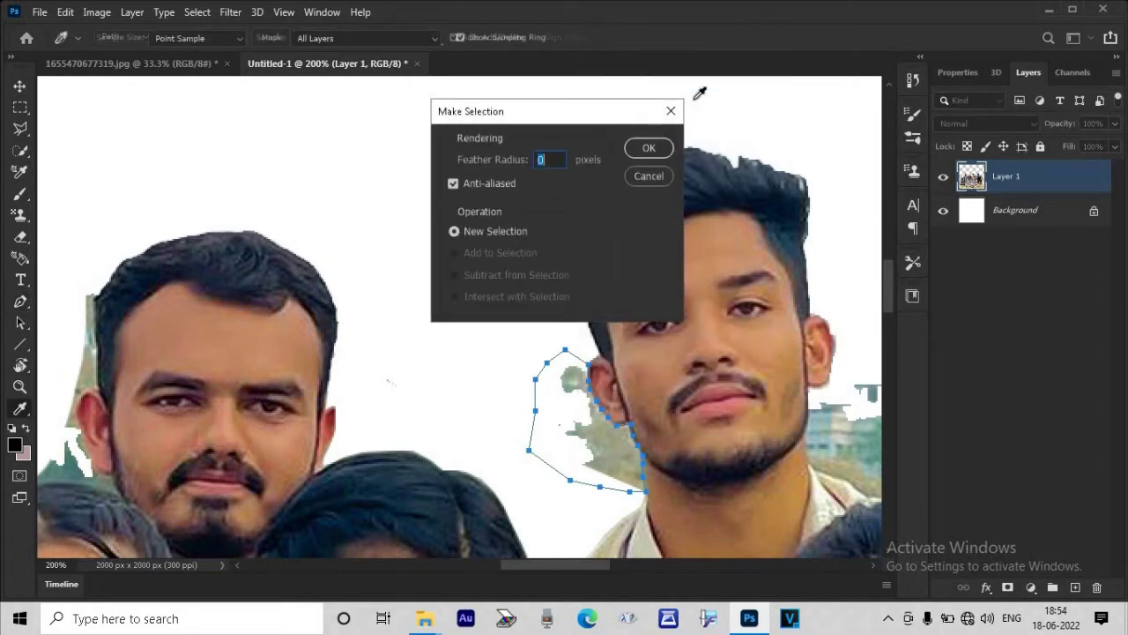
{"action": "key", "text": "Return"}
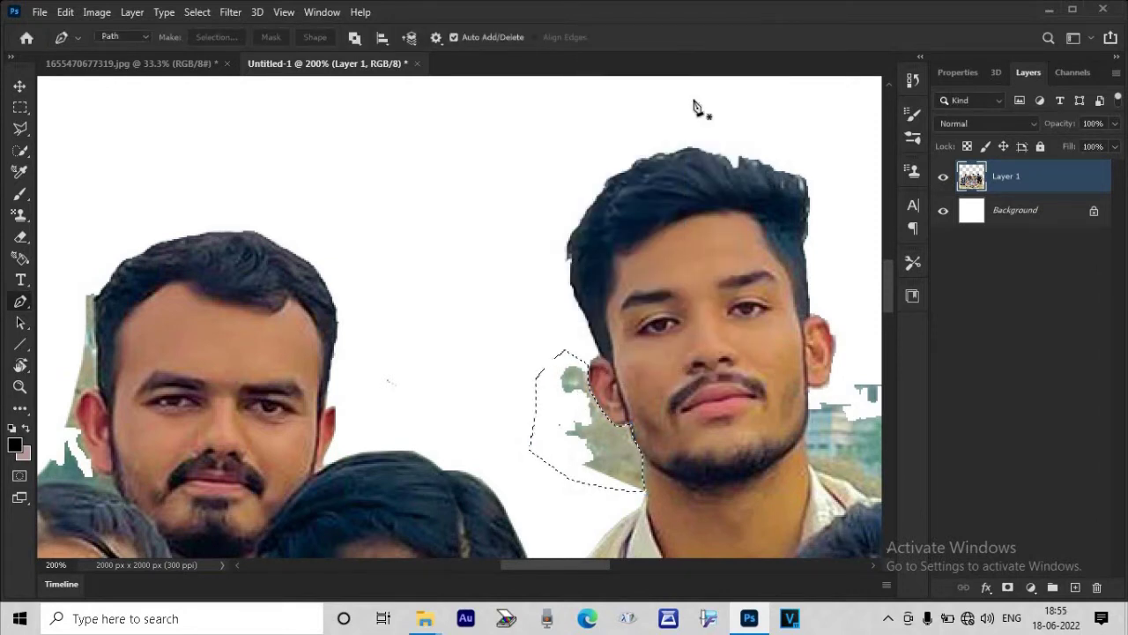
{"action": "key", "text": "ctrl+d"}
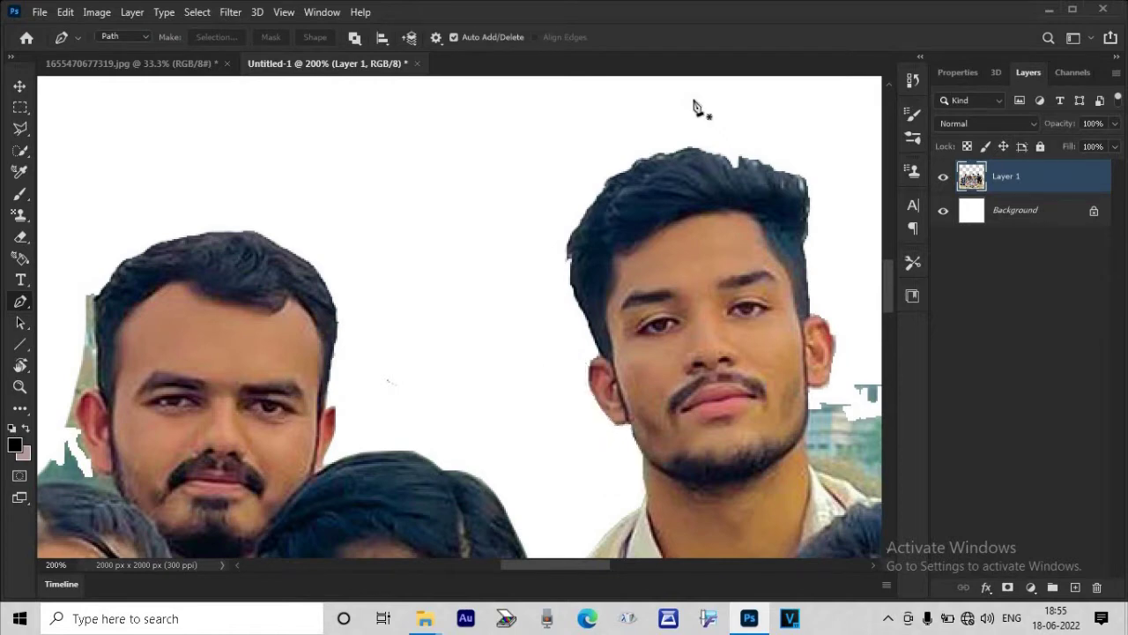
{"action": "key", "text": "ctrl+minus"}
{"action": "key", "text": "ctrl+minus"}
{"action": "key", "text": "ctrl+minus"}
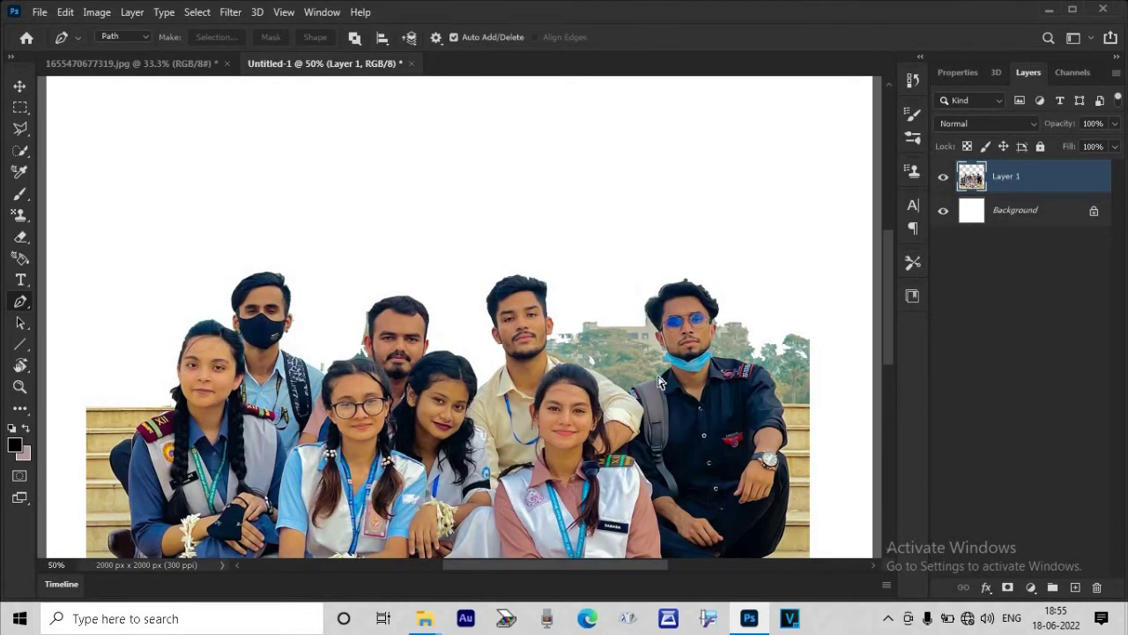
Step: Zoom in to 200% on the two right-hand men
{"action": "key", "text": "ctrl+plus"}
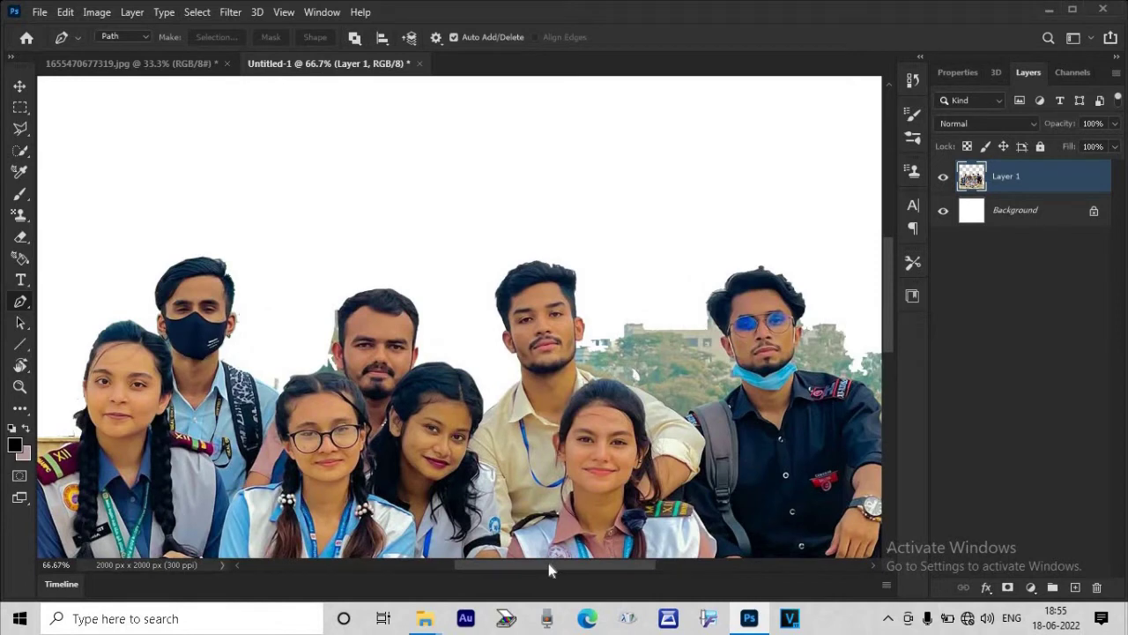
{"action": "left_click_drag", "start_coordinate": [548, 568], "coordinate": [599, 567]}
{"action": "key", "text": "ctrl+plus"}
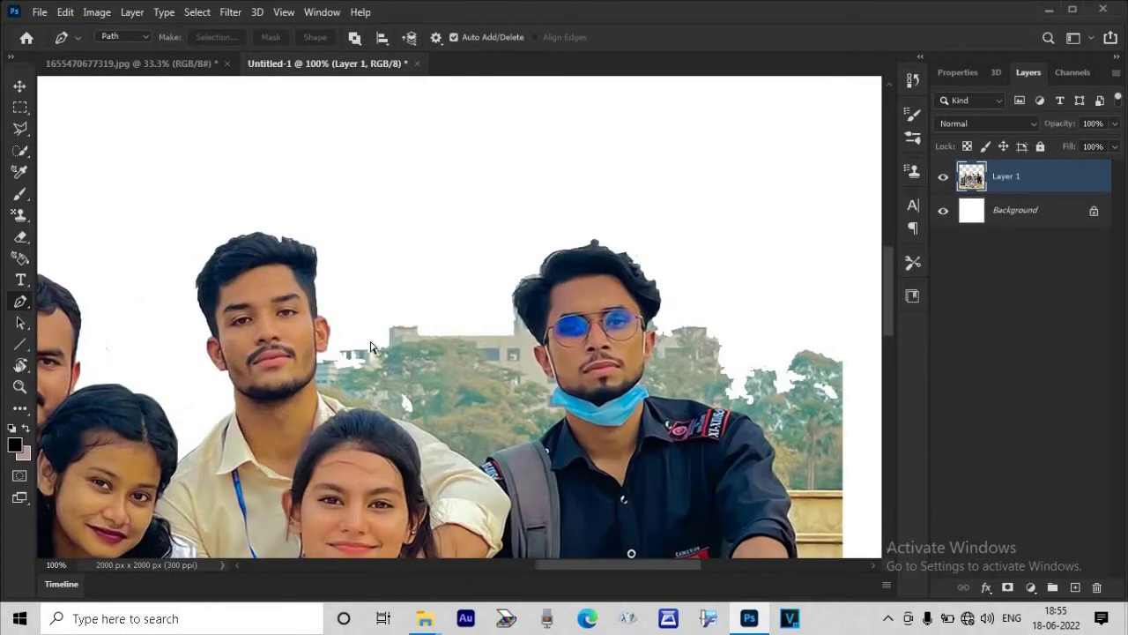
{"action": "key", "text": "ctrl+plus"}
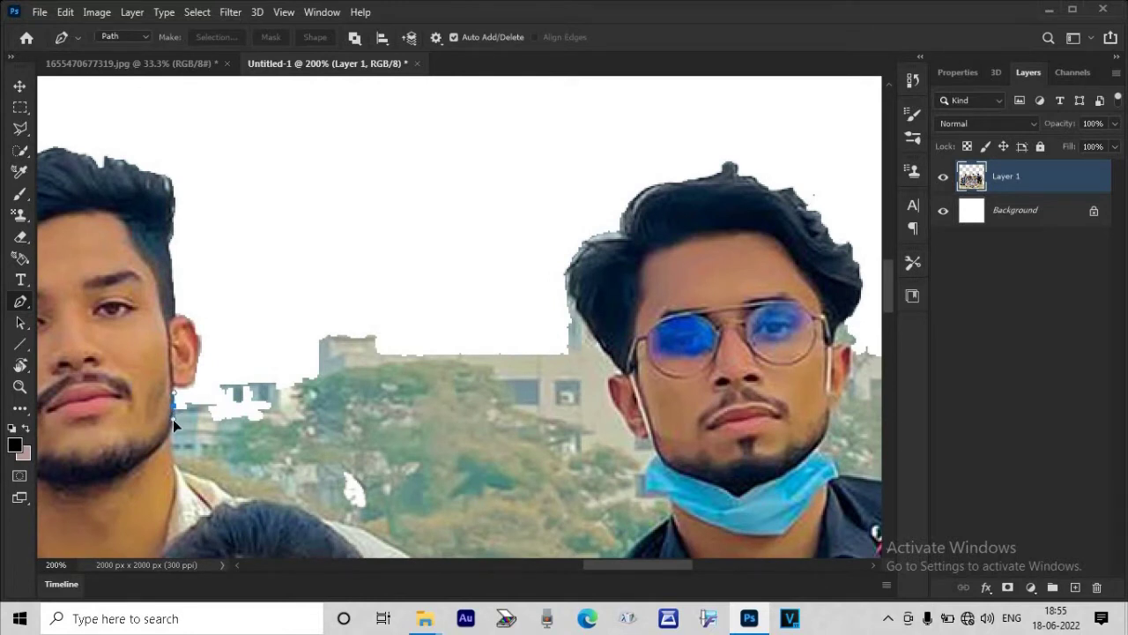
Step: Start a pen path down the cream-shirted man's jaw, shoulder and sleeve edge
{"action": "left_click", "coordinate": [173, 423]}
{"action": "left_click", "coordinate": [171, 439]}
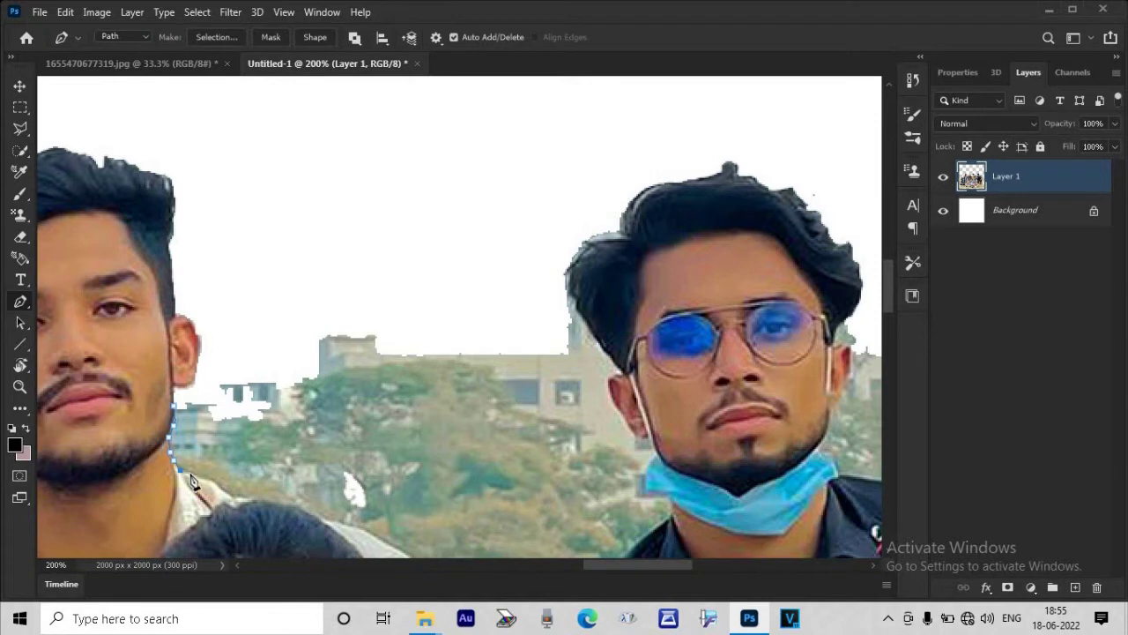
{"action": "left_click", "coordinate": [202, 477]}
{"action": "left_click", "coordinate": [242, 498]}
{"action": "left_click", "coordinate": [258, 499]}
{"action": "left_click", "coordinate": [284, 501]}
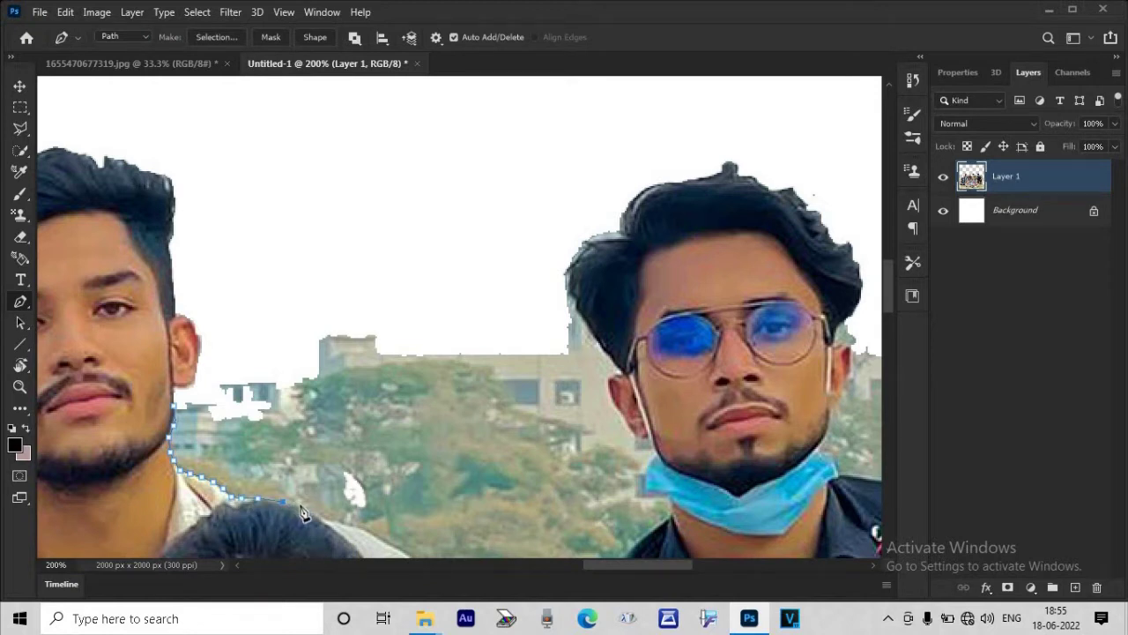
{"action": "left_click", "coordinate": [316, 513]}
{"action": "left_click", "coordinate": [340, 522]}
{"action": "left_click", "coordinate": [356, 527]}
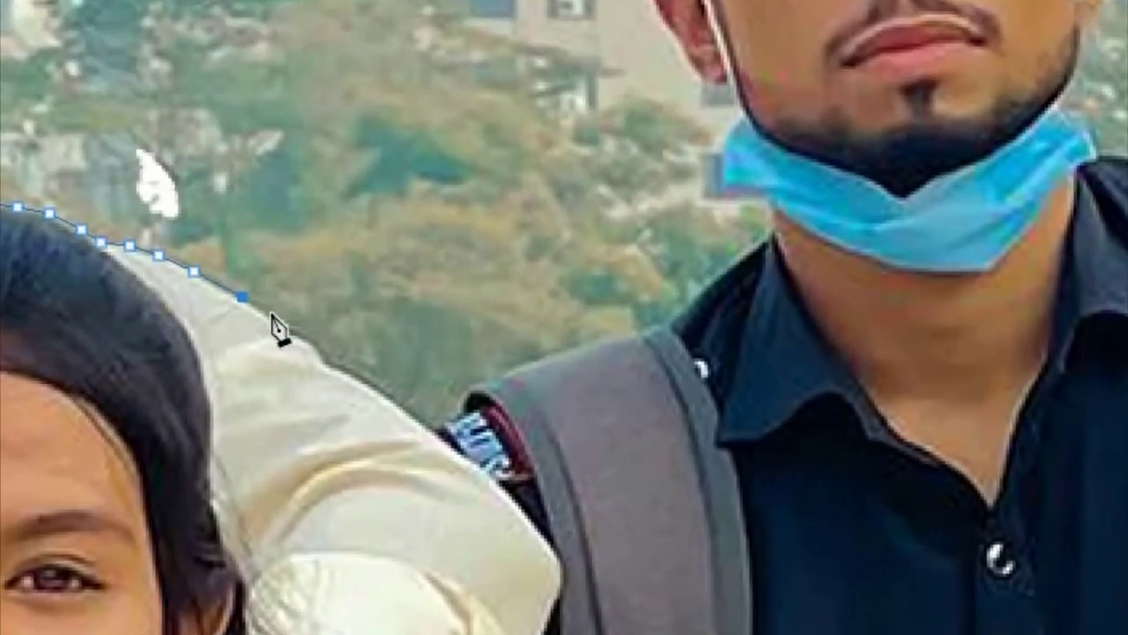
Step: Continue the pen path along the jacket edge, curving it to follow the jacket
{"action": "left_click", "coordinate": [272, 315]}
{"action": "left_click", "coordinate": [307, 342]}
{"action": "left_click", "coordinate": [328, 360]}
{"action": "left_click", "coordinate": [371, 387]}
{"action": "left_click", "coordinate": [431, 462]}
{"action": "left_click", "coordinate": [449, 483]}
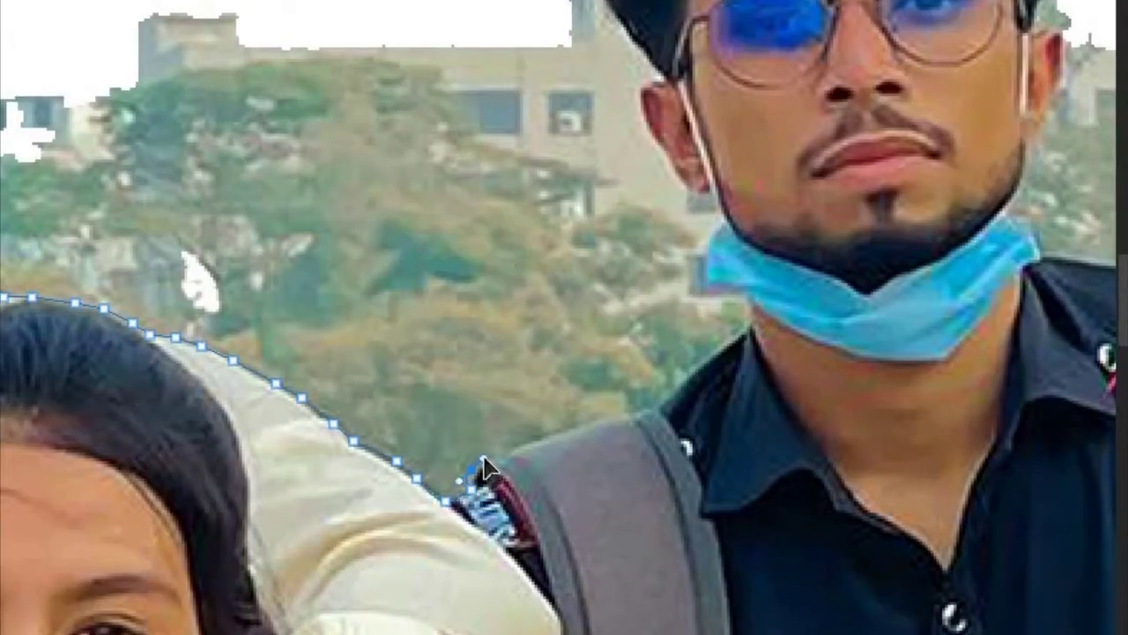
{"action": "left_click_drag", "start_coordinate": [484, 468], "coordinate": [507, 465]}
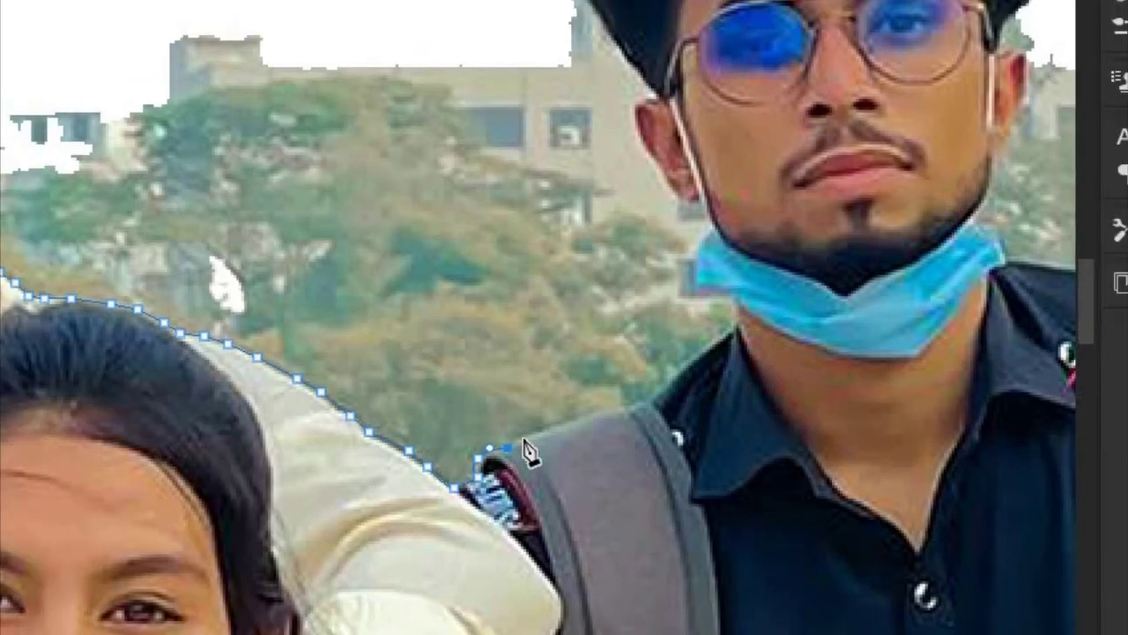
Step: Extend the pen path along the backpack edge
{"action": "left_click", "coordinate": [523, 439]}
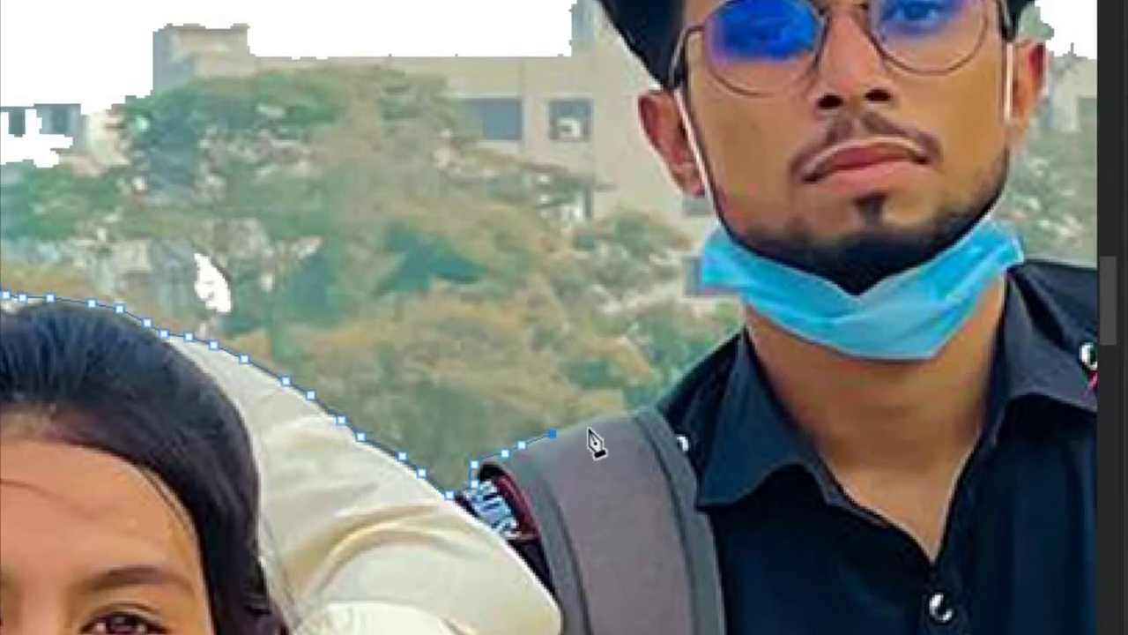
{"action": "left_click", "coordinate": [585, 424]}
{"action": "left_click", "coordinate": [617, 415]}
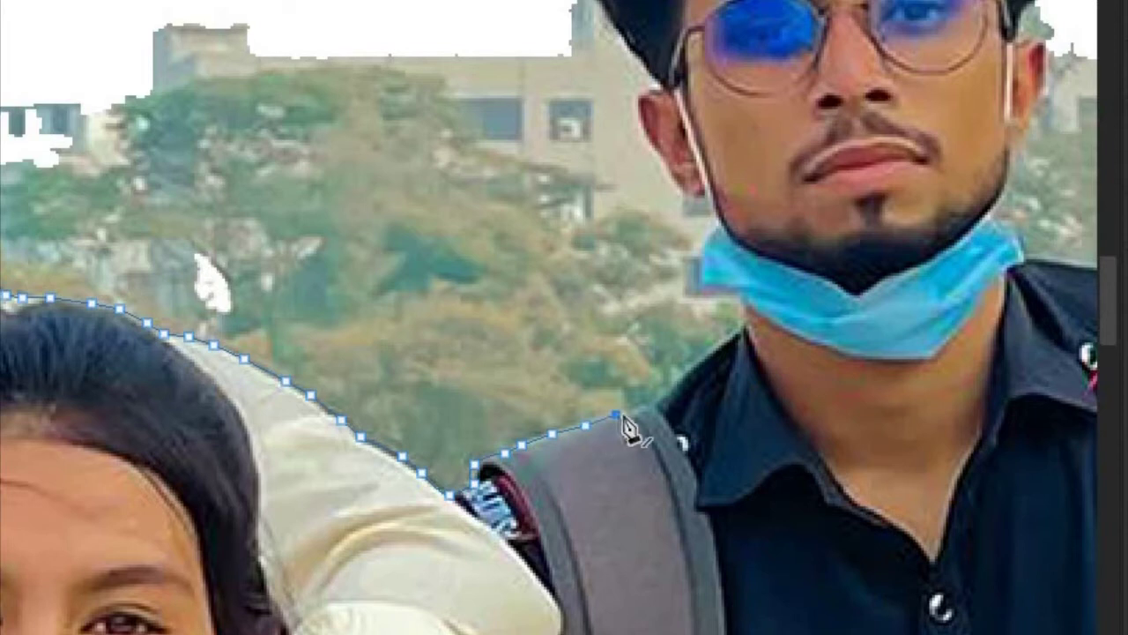
{"action": "left_click", "coordinate": [653, 408]}
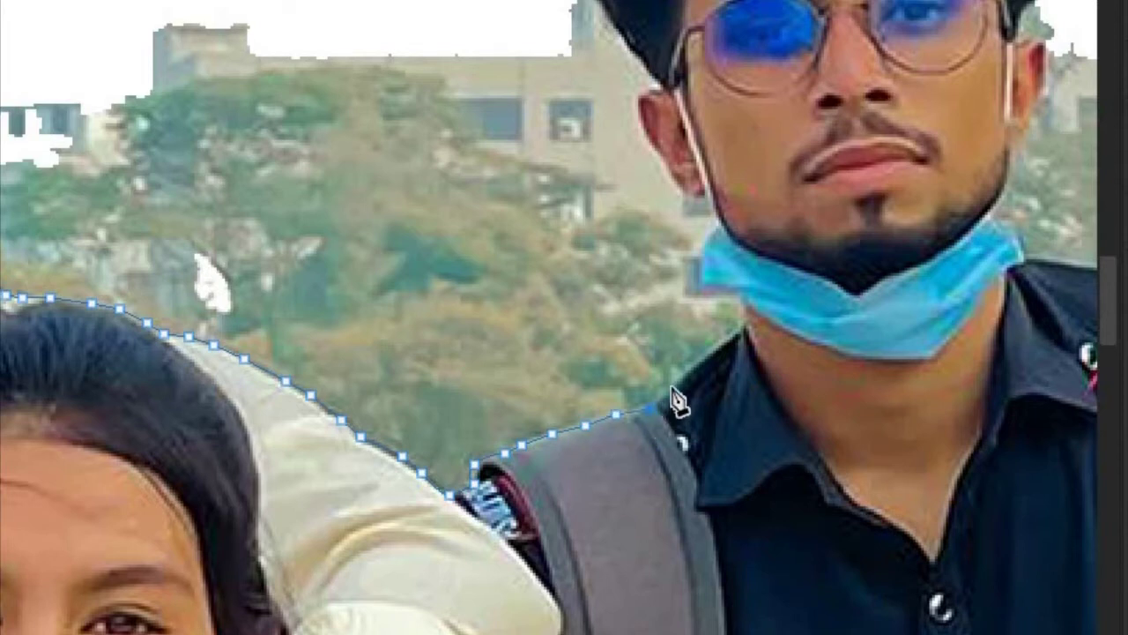
Step: Trace the pen path up the mask, neck and ear to the masked man's hair
{"action": "left_click", "coordinate": [669, 386]}
{"action": "left_click", "coordinate": [703, 359]}
{"action": "left_click", "coordinate": [738, 325]}
{"action": "left_click", "coordinate": [686, 298]}
{"action": "left_click", "coordinate": [714, 220]}
{"action": "left_click", "coordinate": [656, 170]}
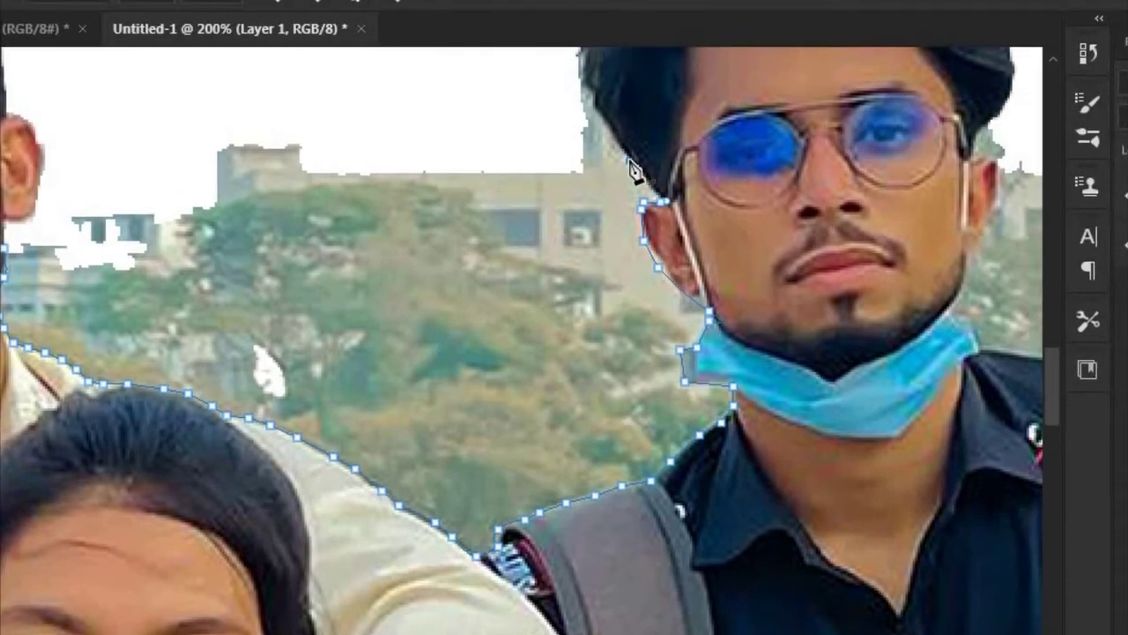
{"action": "left_click", "coordinate": [626, 157]}
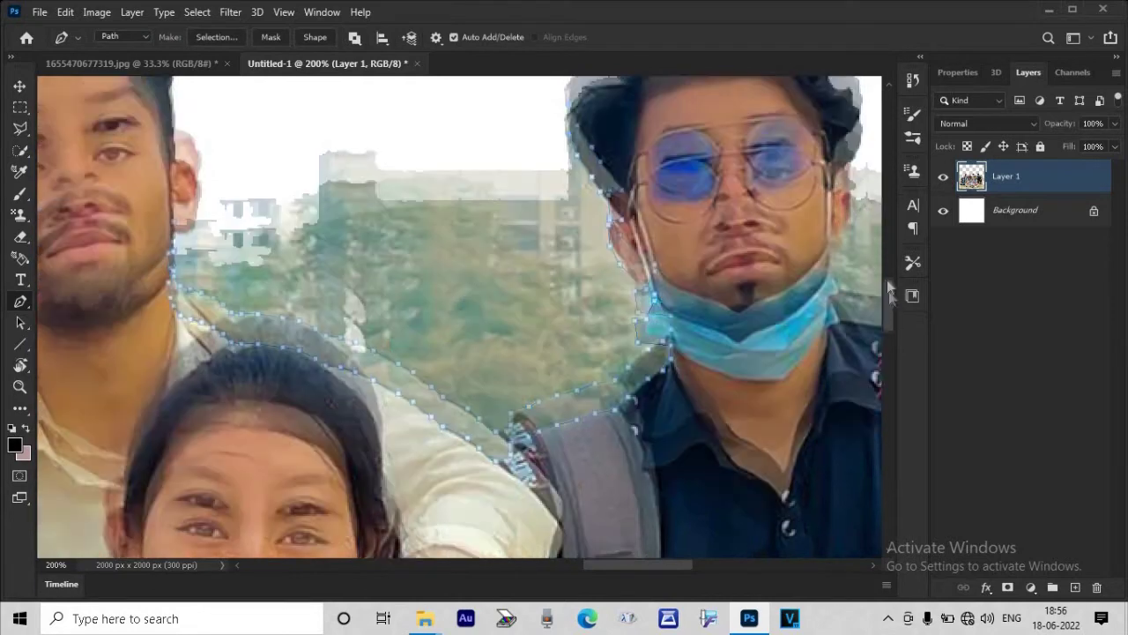
{"action": "scroll", "coordinate": [889, 298], "scroll_direction": "up", "scroll_amount": 3}
Step: Close the path across the sky around the leftover trees and make it a selection
{"action": "left_click", "coordinate": [569, 274]}
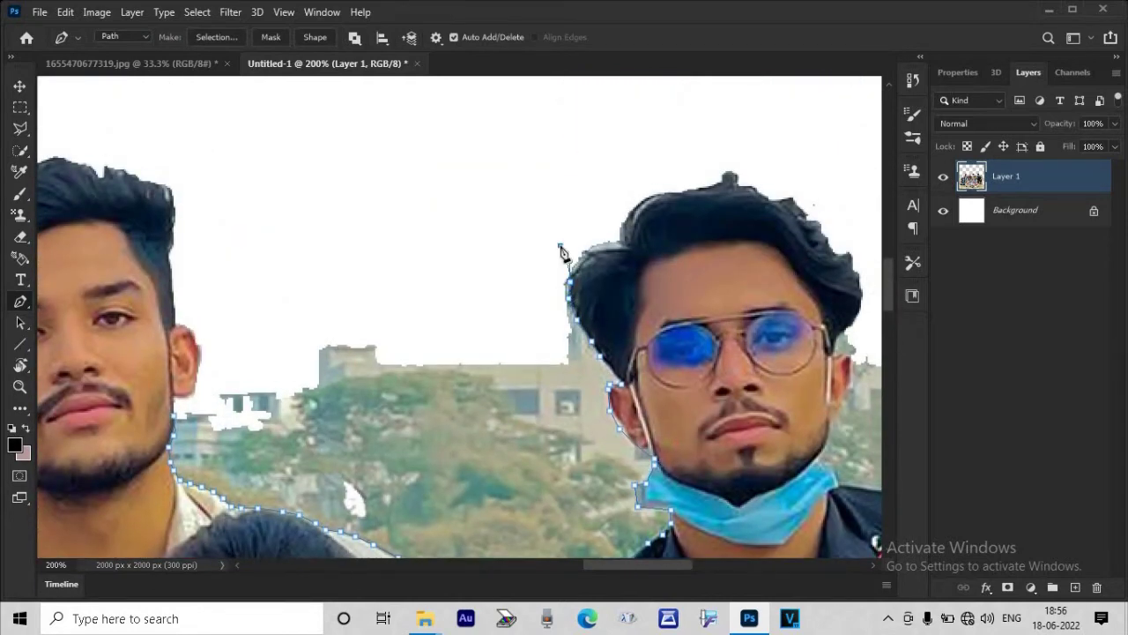
{"action": "left_click", "coordinate": [372, 296]}
{"action": "left_click", "coordinate": [279, 317]}
{"action": "left_click", "coordinate": [234, 363]}
{"action": "left_click", "coordinate": [210, 385]}
{"action": "left_click", "coordinate": [176, 415]}
{"action": "right_click", "coordinate": [315, 402]}
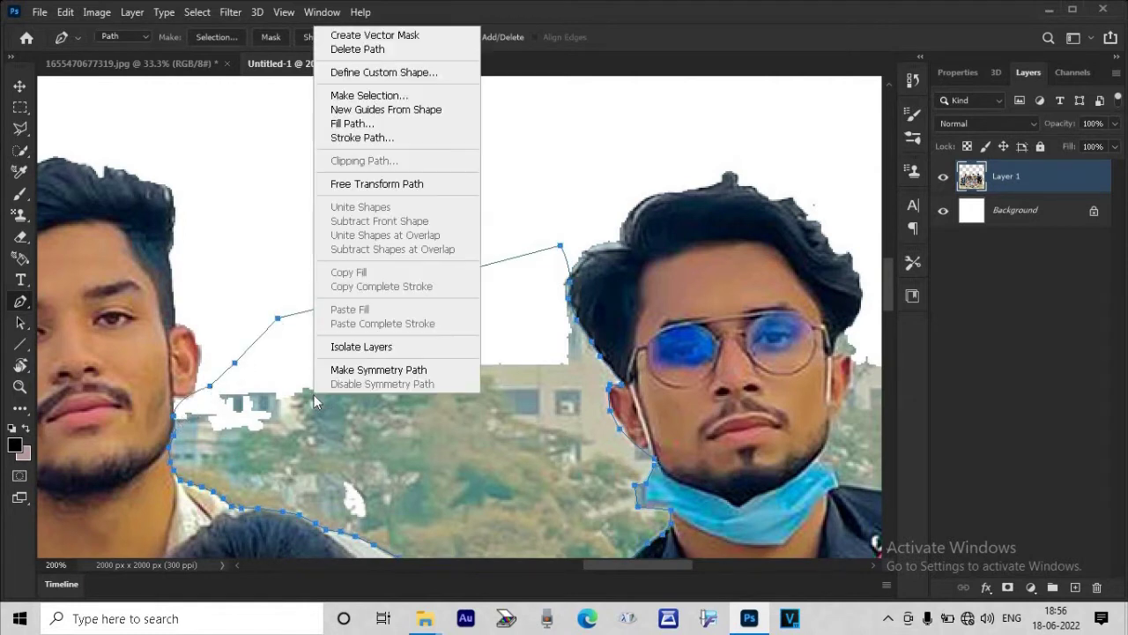
{"action": "left_click", "coordinate": [401, 95]}
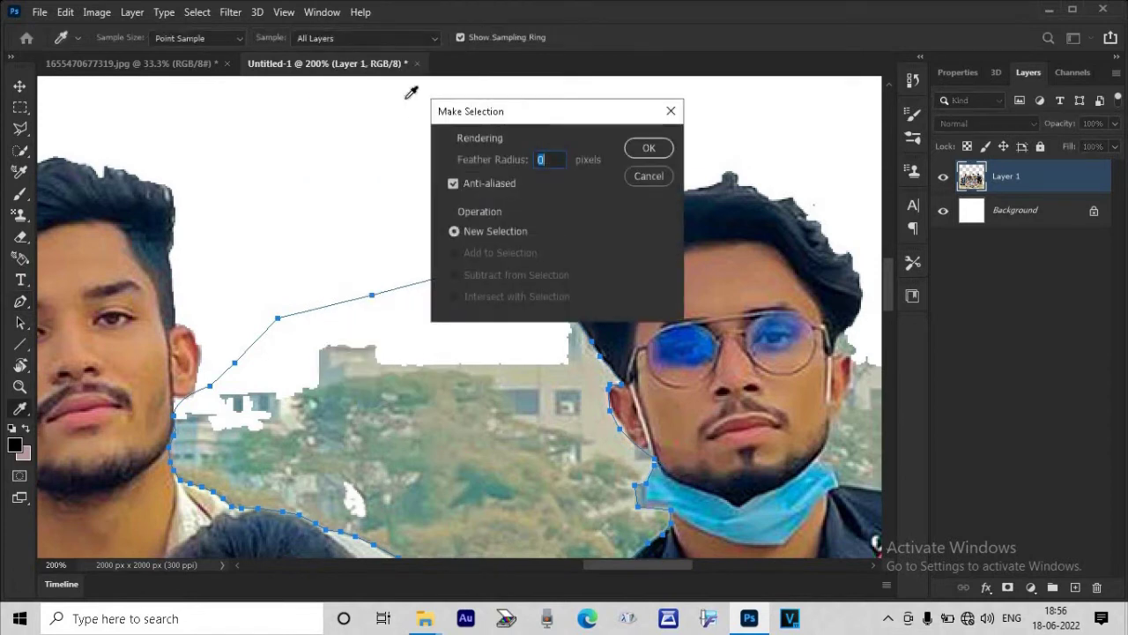
{"action": "key", "text": "Return"}
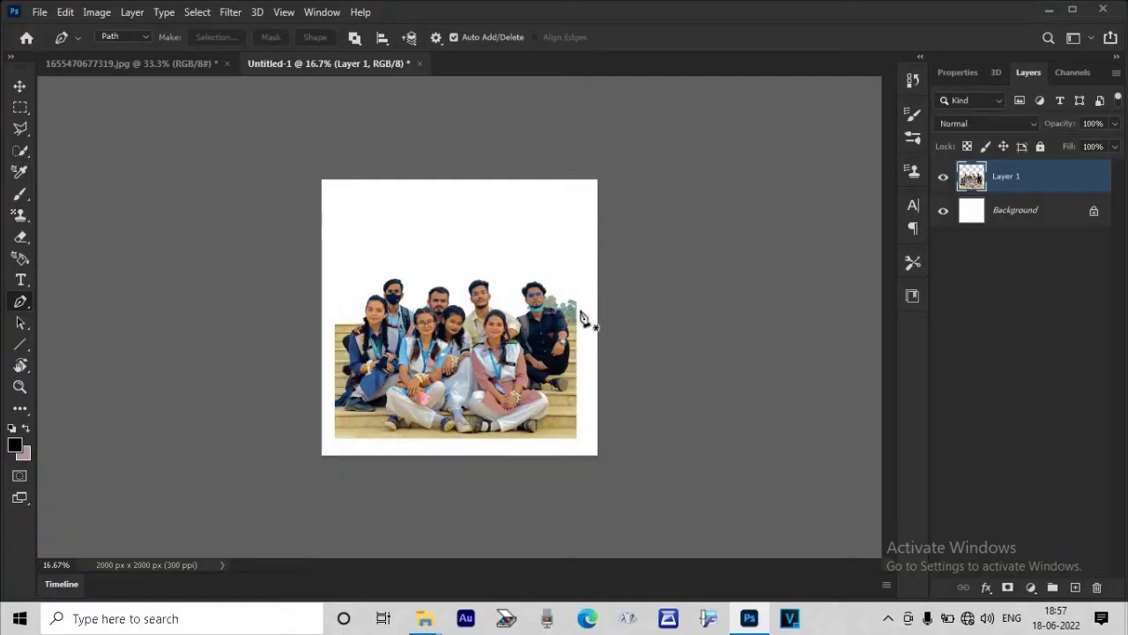
Step: Outline the background by the bespectacled man's face and shoulder and erase it to white
{"action": "key", "text": "ctrl+plus"}
{"action": "key", "text": "ctrl+plus"}
{"action": "key", "text": "ctrl+plus"}
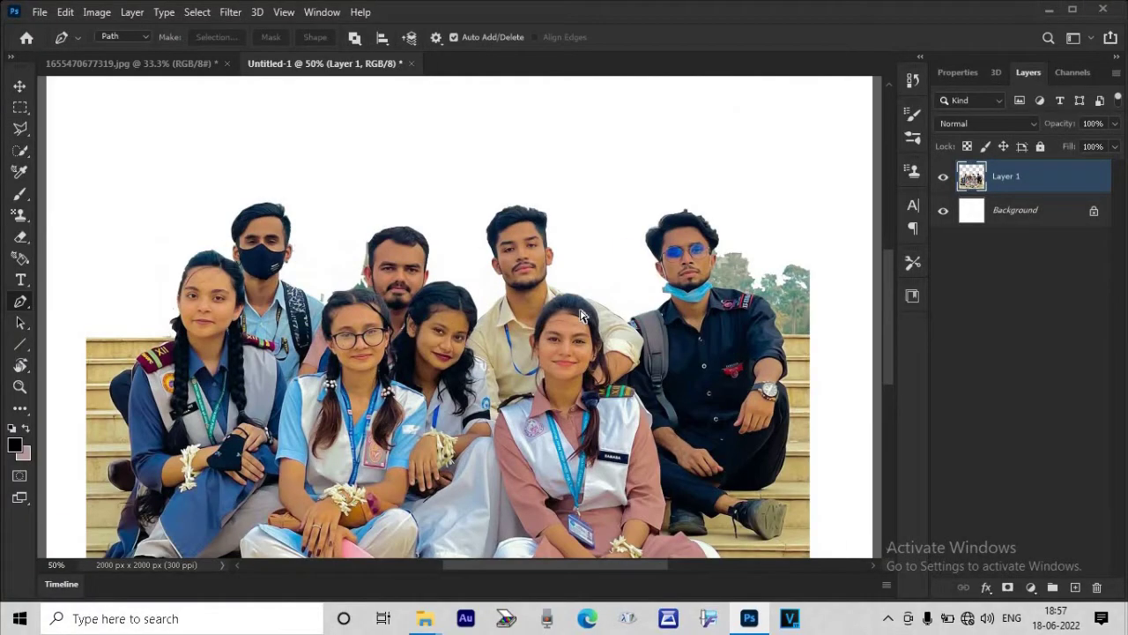
{"action": "key", "text": "ctrl+plus"}
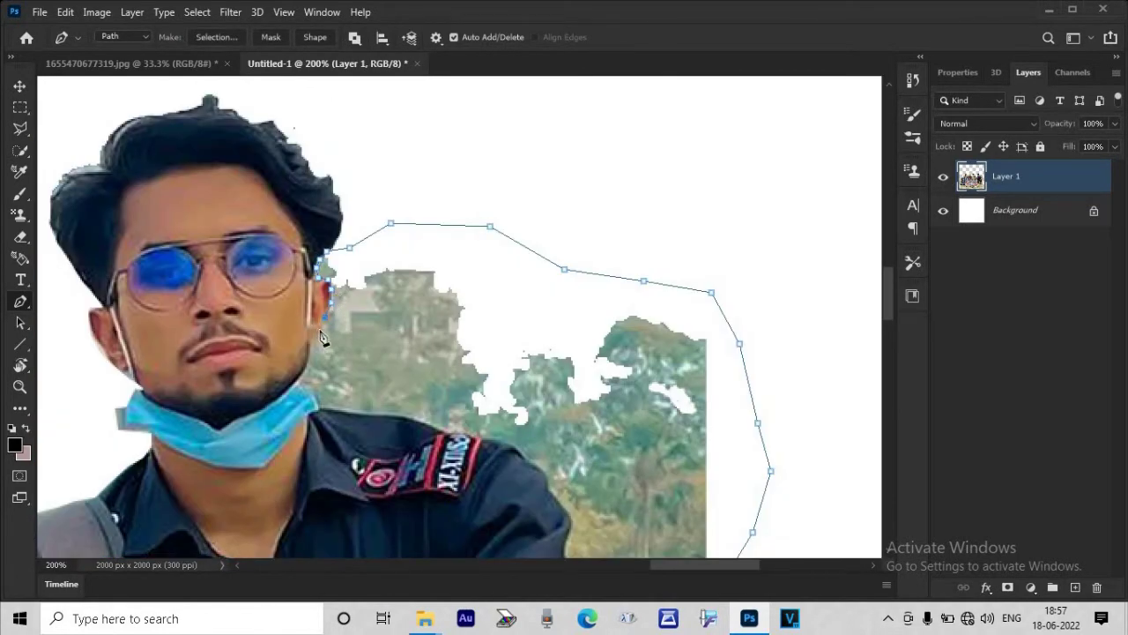
{"action": "left_click_drag", "start_coordinate": [326, 326], "coordinate": [549, 492]}
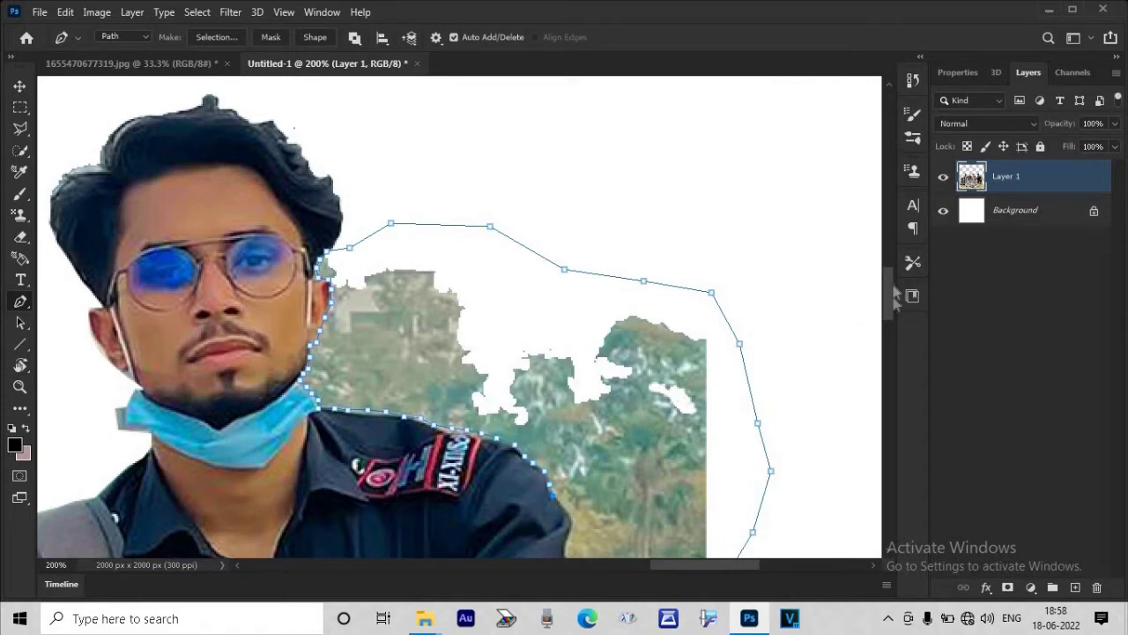
{"action": "scroll", "coordinate": [569, 314], "scroll_direction": "down", "scroll_amount": 3}
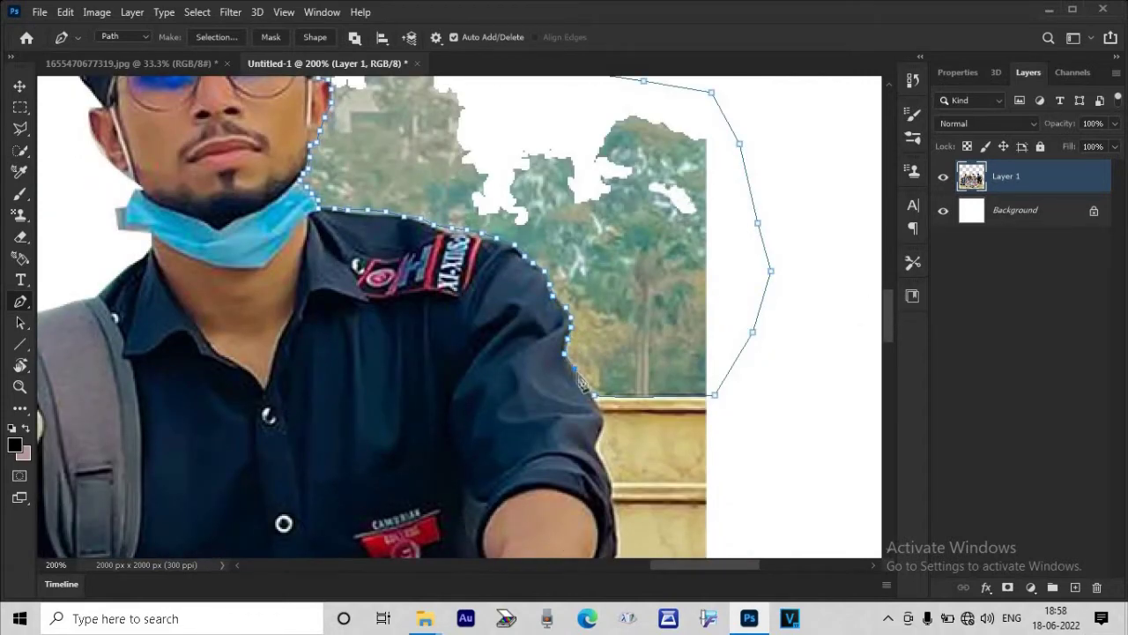
{"action": "left_click", "coordinate": [596, 399]}
{"action": "right_click", "coordinate": [597, 402]}
{"action": "left_click", "coordinate": [629, 299]}
{"action": "key", "text": "Delete"}
{"action": "key", "text": "ctrl+d"}
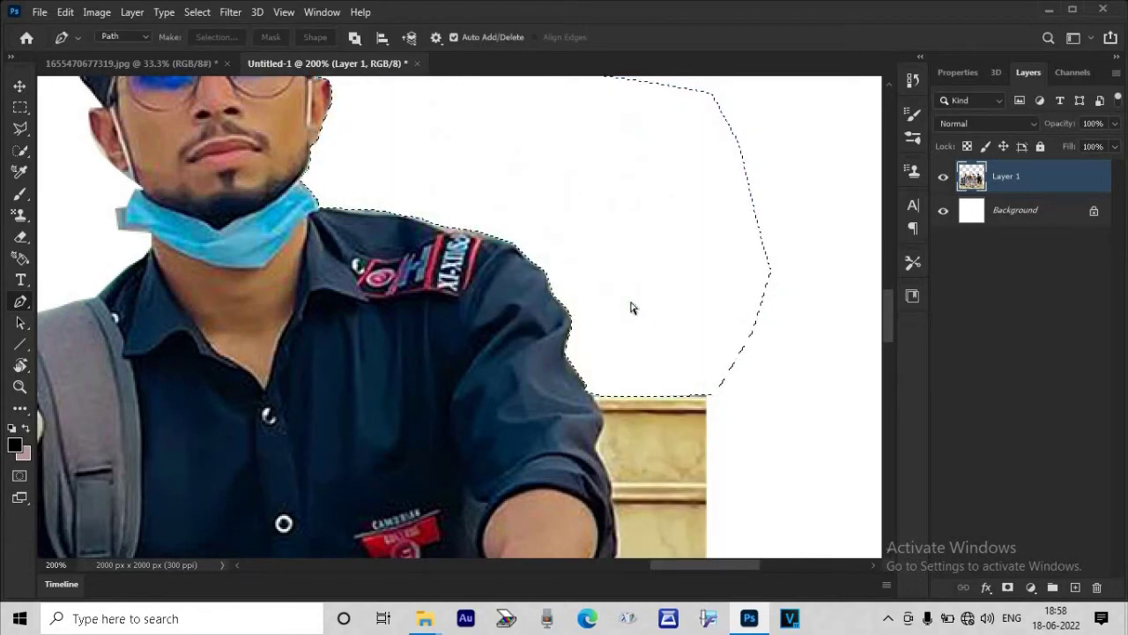
Step: Outline the leftover background beside the man's head and down his neck
{"action": "scroll", "coordinate": [630, 307], "scroll_direction": "down", "scroll_amount": 2}
{"action": "scroll", "coordinate": [631, 306], "scroll_direction": "down", "scroll_amount": 4}
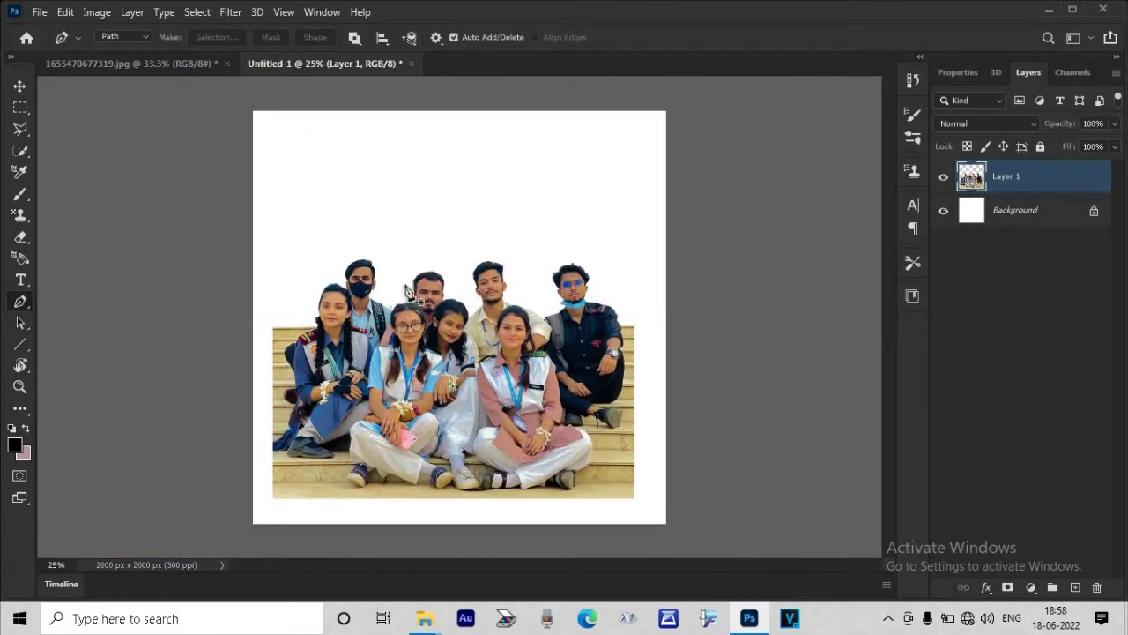
{"action": "scroll", "coordinate": [399, 290], "scroll_direction": "up", "scroll_amount": 2}
{"action": "scroll", "coordinate": [400, 290], "scroll_direction": "up", "scroll_amount": 1}
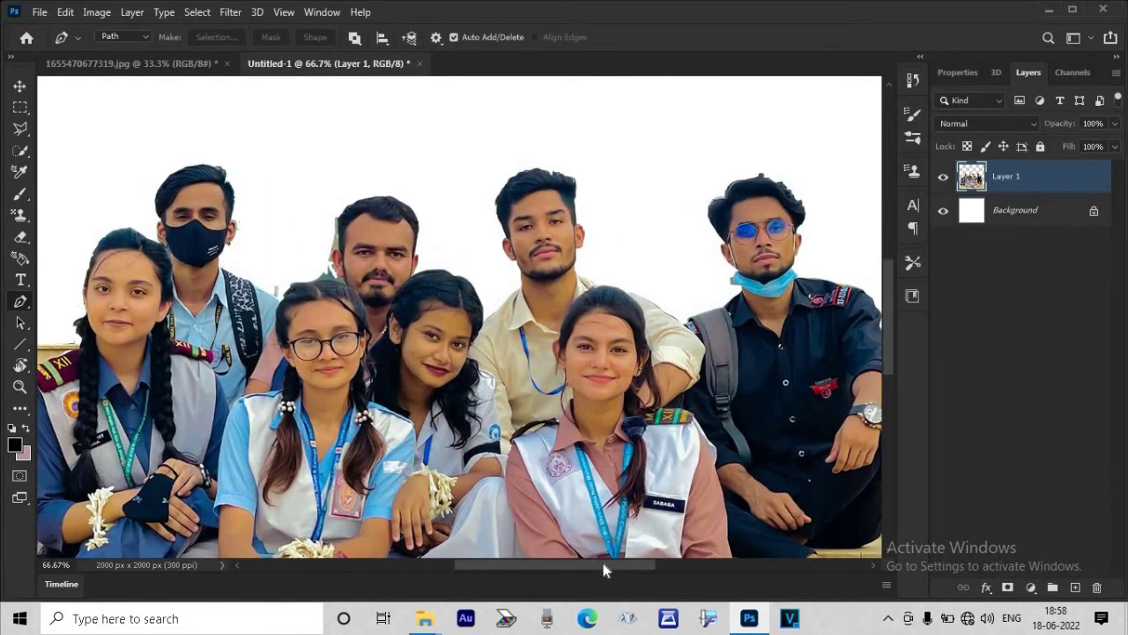
{"action": "left_click_drag", "start_coordinate": [601, 561], "coordinate": [550, 561]}
{"action": "scroll", "coordinate": [454, 308], "scroll_direction": "up", "scroll_amount": 1}
{"action": "scroll", "coordinate": [454, 309], "scroll_direction": "up", "scroll_amount": 1}
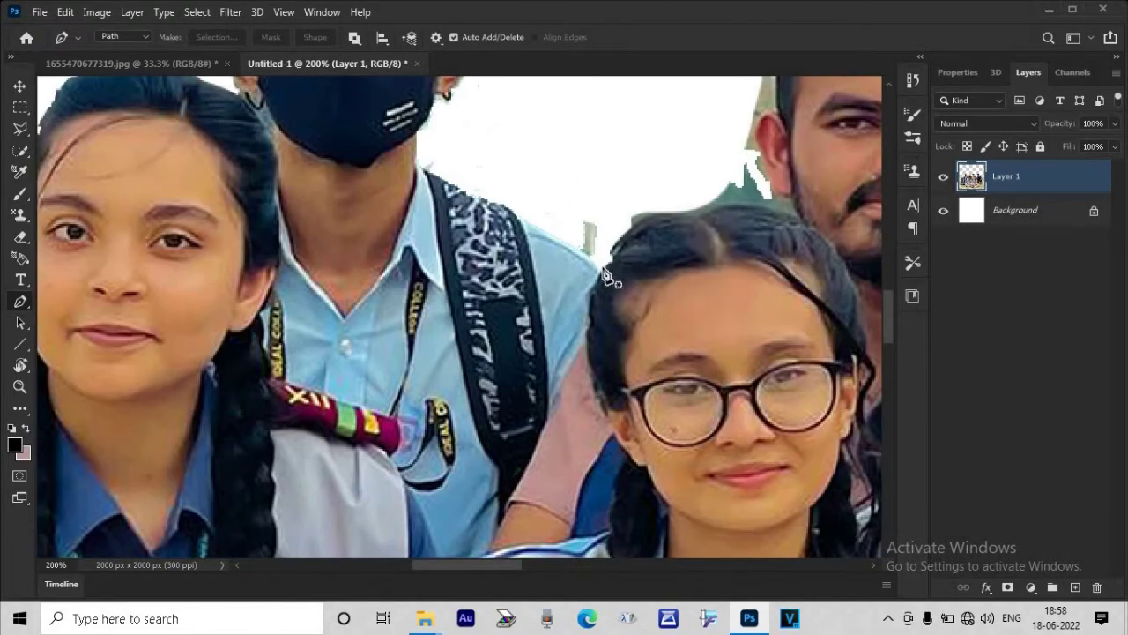
{"action": "scroll", "coordinate": [782, 199], "scroll_direction": "up", "scroll_amount": 3}
{"action": "left_click", "coordinate": [772, 289]}
{"action": "left_click", "coordinate": [713, 308]}
{"action": "left_click", "coordinate": [687, 423]}
{"action": "left_click", "coordinate": [597, 470]}
{"action": "left_click", "coordinate": [570, 497]}
{"action": "left_click", "coordinate": [605, 552]}
Step: Erase the selected stray pixels to white, then drag the night-sky wallpaper into the poster
{"action": "right_click", "coordinate": [619, 559]}
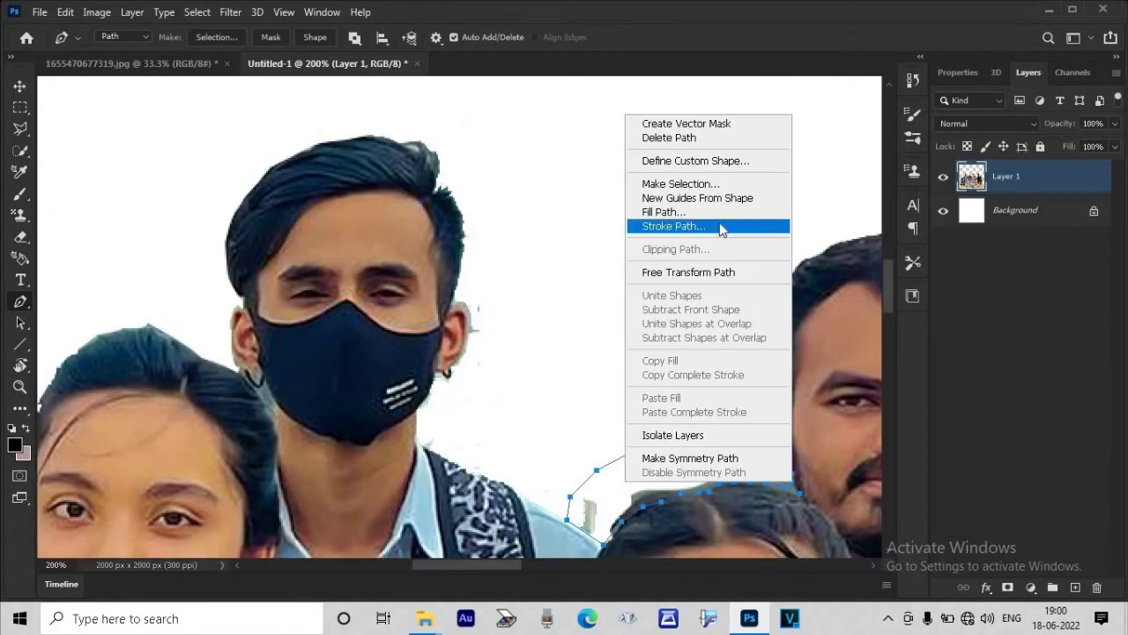
{"action": "left_click", "coordinate": [737, 182]}
{"action": "key", "text": "Return"}
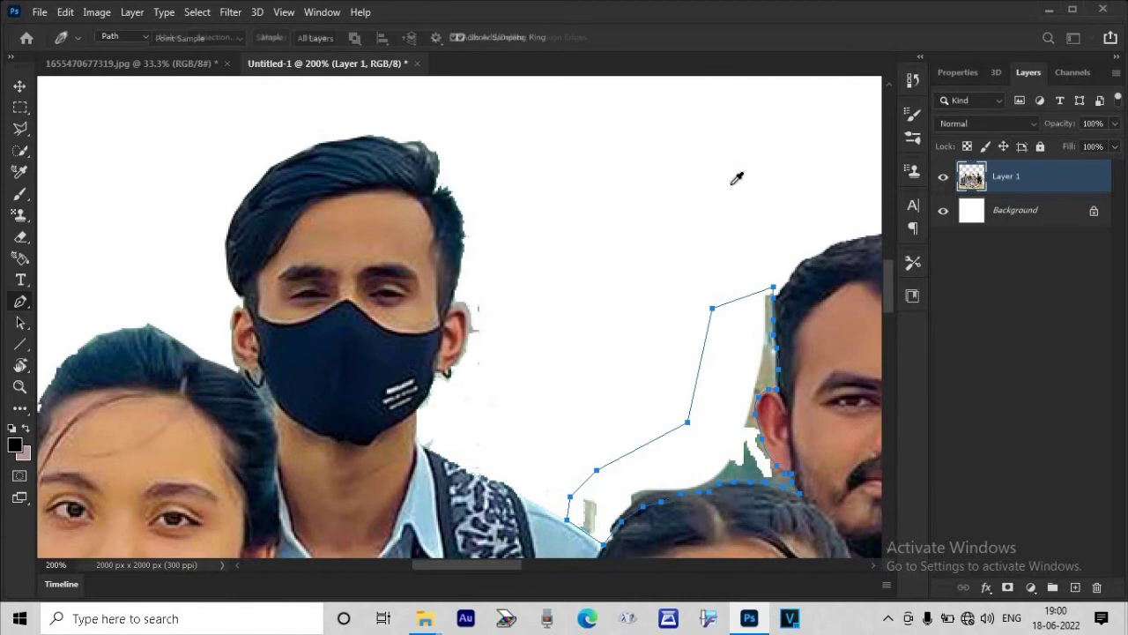
{"action": "key", "text": "Delete"}
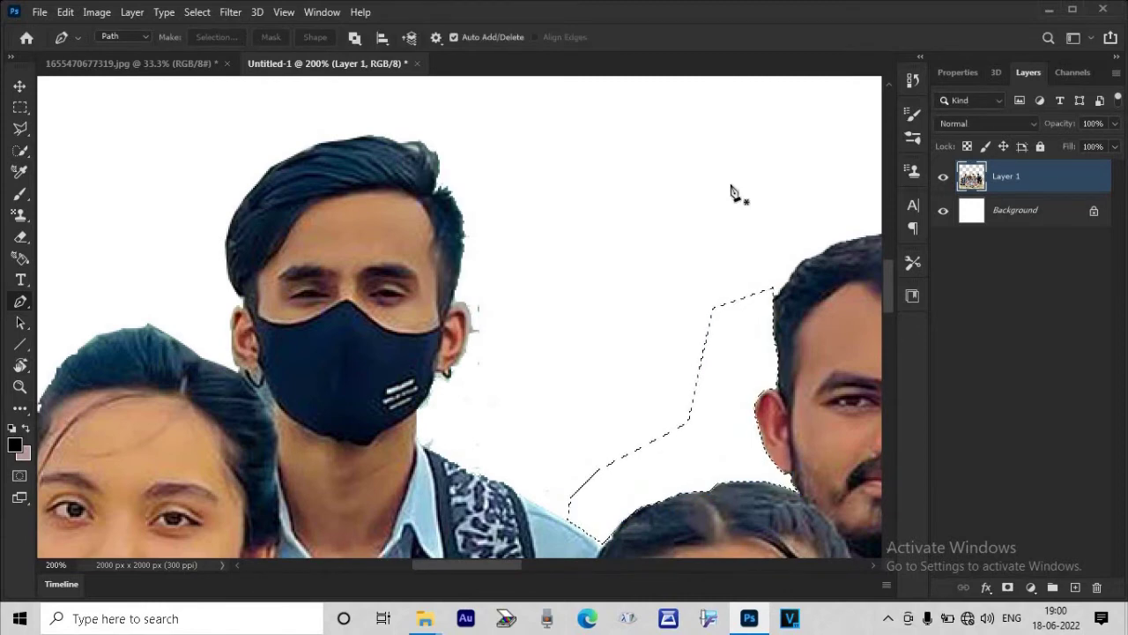
{"action": "key", "text": "ctrl+d"}
{"action": "key", "text": "ctrl+0"}
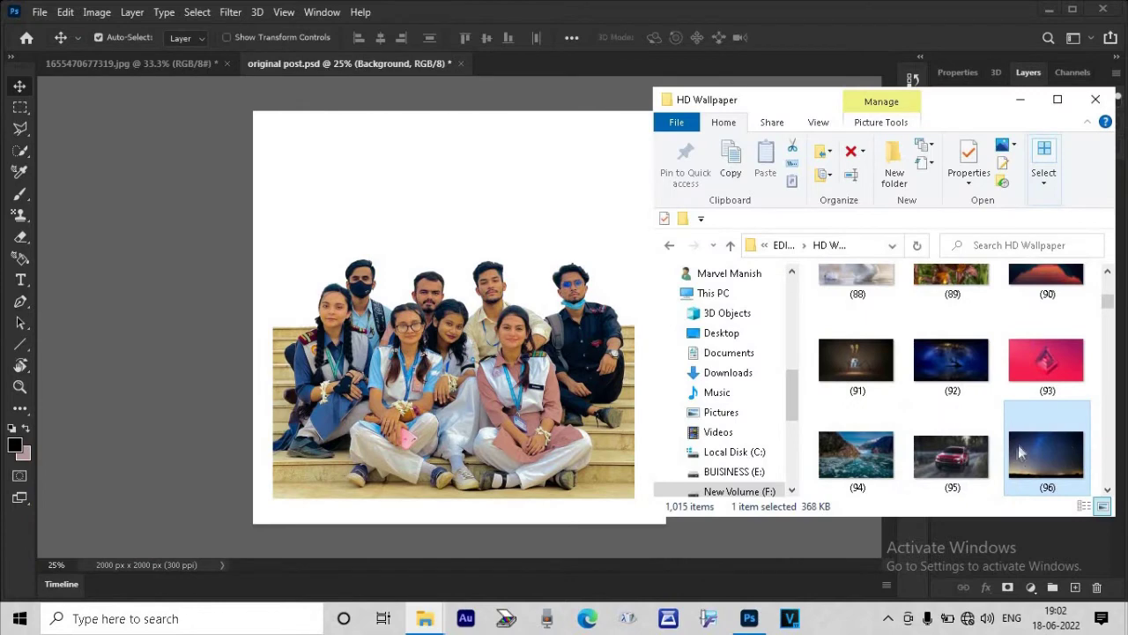
{"action": "left_click_drag", "start_coordinate": [1046, 441], "coordinate": [518, 306]}
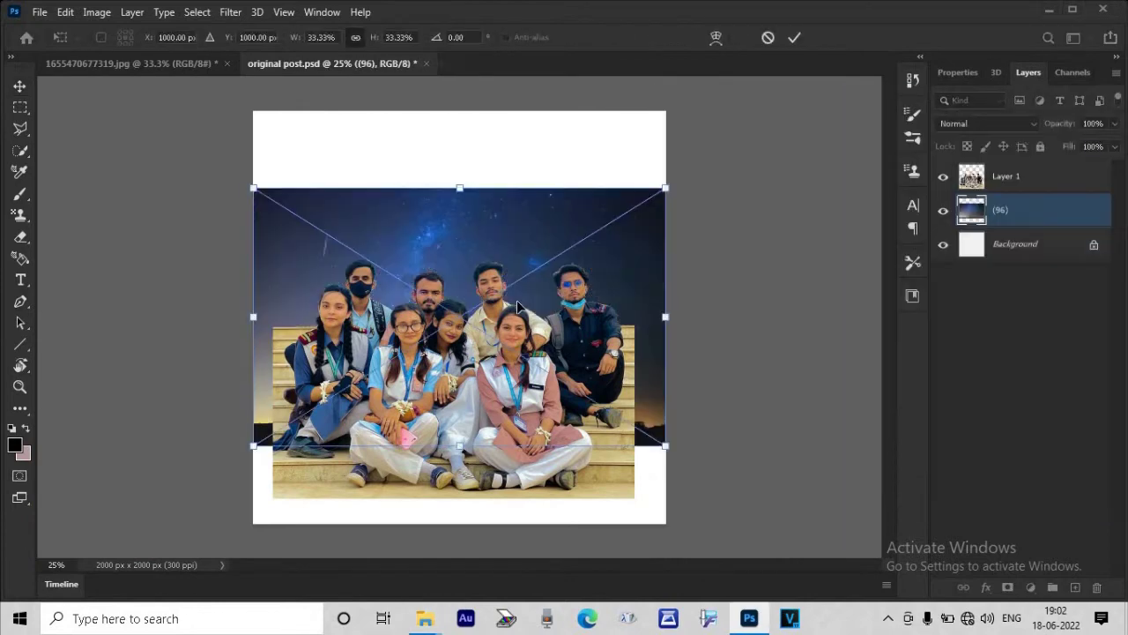
Step: Stretch the night-sky image up and down to cover the whole canvas
{"action": "left_click_drag", "start_coordinate": [459, 188], "coordinate": [460, 106]}
{"action": "left_click_drag", "start_coordinate": [459, 448], "coordinate": [467, 540]}
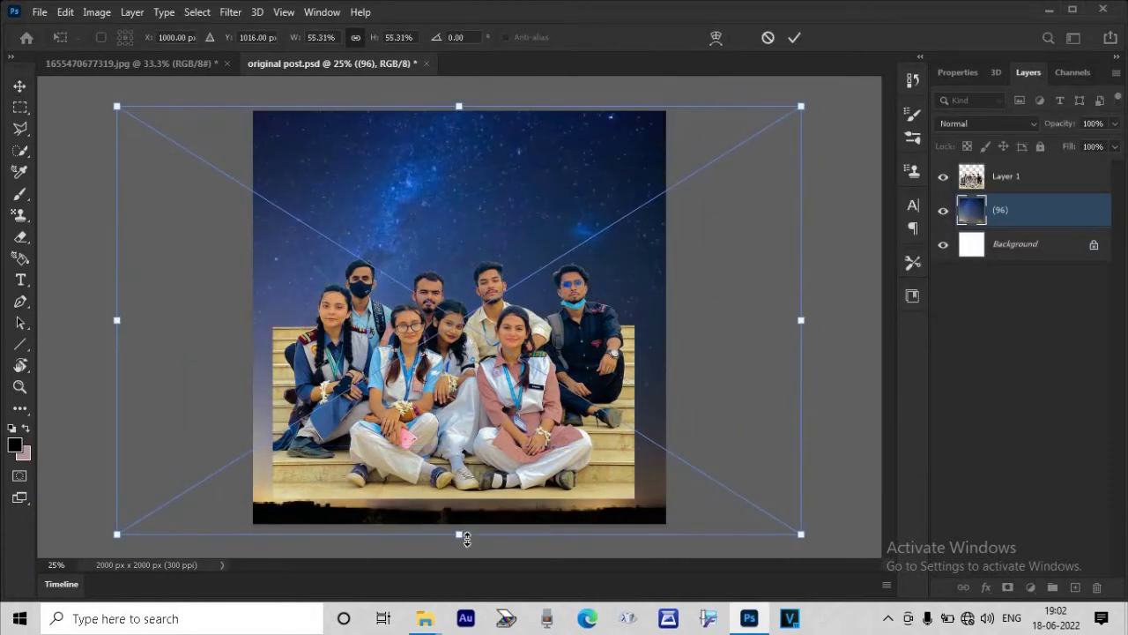
{"action": "left_click", "coordinate": [1005, 176]}
Step: Add a Color Balance adjustment with Yellow/Blue at +100 and a slight cyan shift
{"action": "left_click", "coordinate": [1038, 591]}
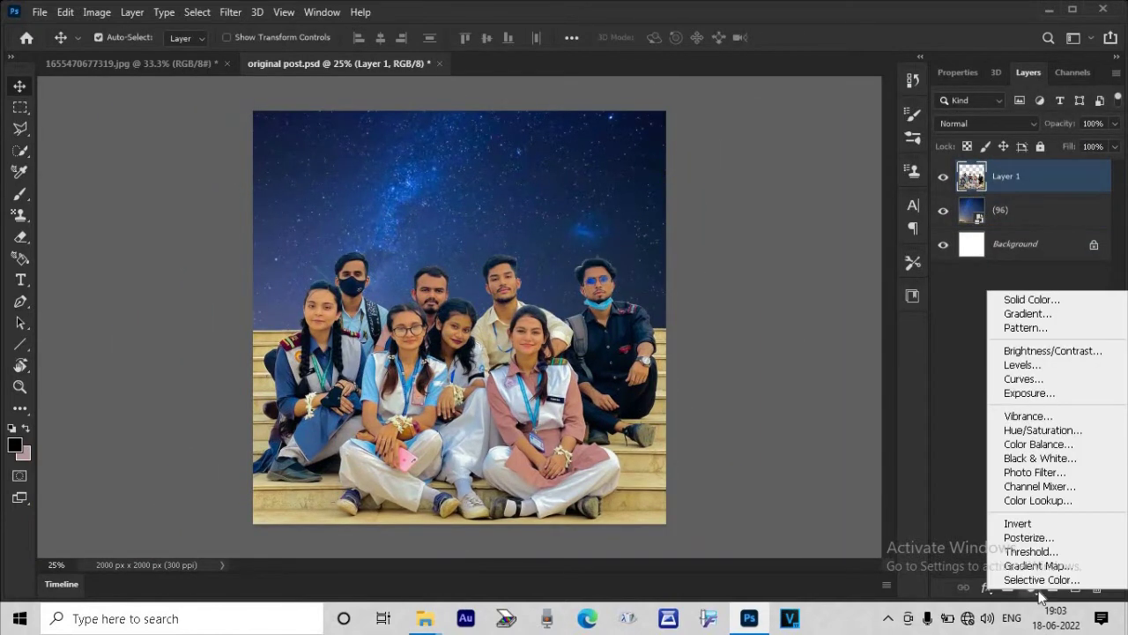
{"action": "left_click", "coordinate": [1058, 443]}
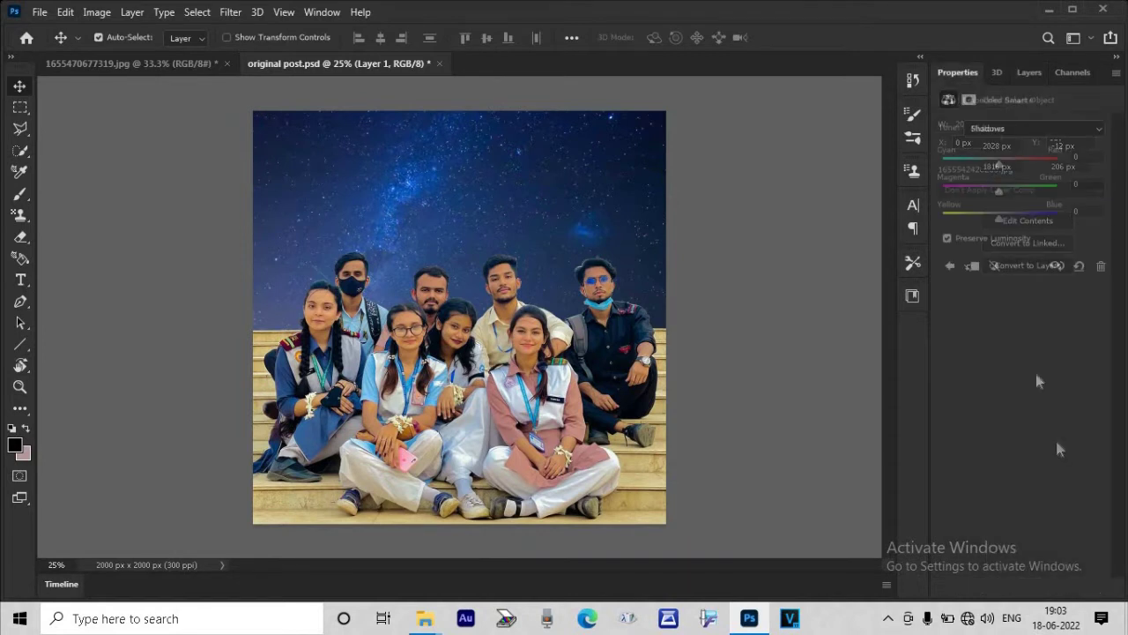
{"action": "left_click_drag", "start_coordinate": [999, 216], "coordinate": [1042, 219]}
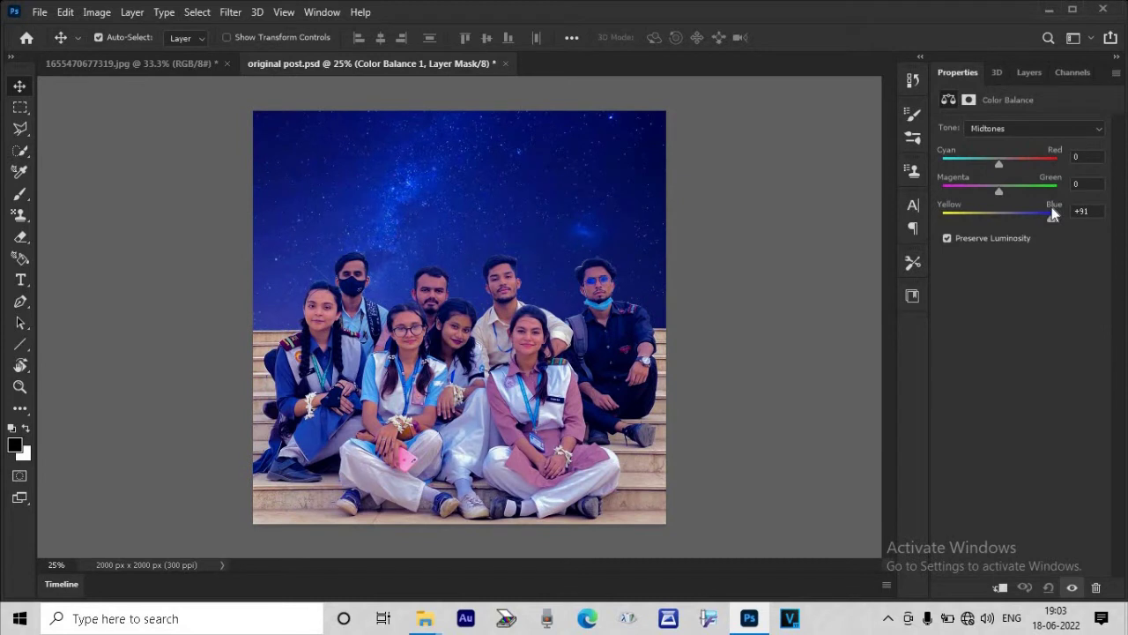
{"action": "left_click_drag", "start_coordinate": [1051, 209], "coordinate": [1061, 217]}
{"action": "mouse_move", "coordinate": [999, 165]}
{"action": "left_mouse_down"}
{"action": "mouse_move", "coordinate": [966, 162]}
{"action": "mouse_move", "coordinate": [987, 164]}
{"action": "left_mouse_up"}
{"action": "key", "text": "F7"}
Step: Show the colour balance layer again and shrink the students' photo slightly
{"action": "left_click", "coordinate": [943, 180]}
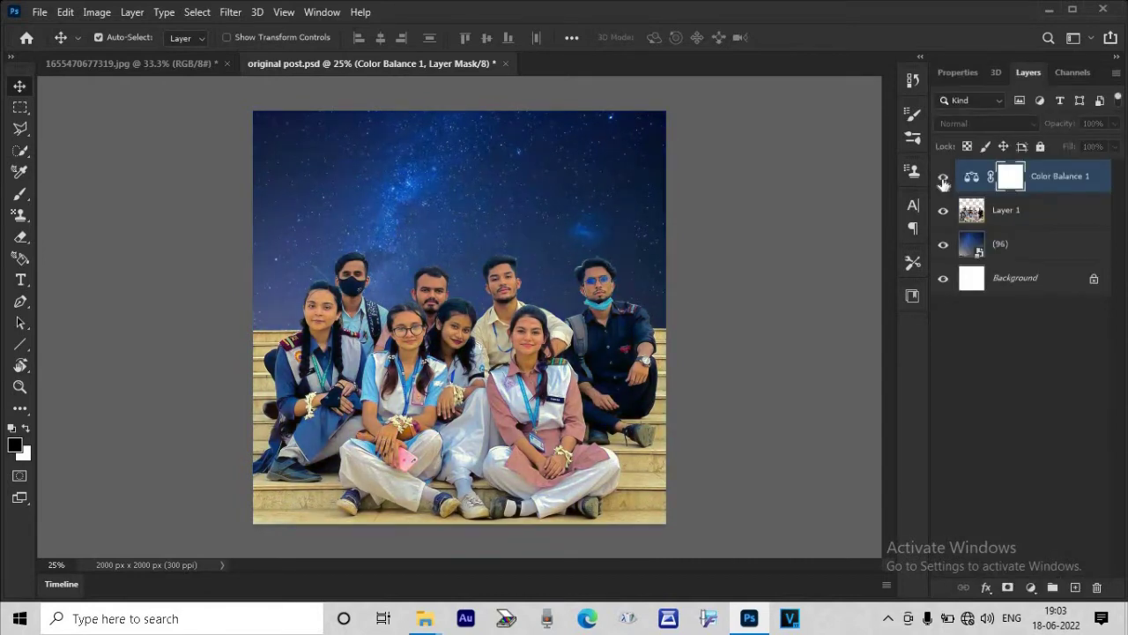
{"action": "left_click", "coordinate": [1021, 212]}
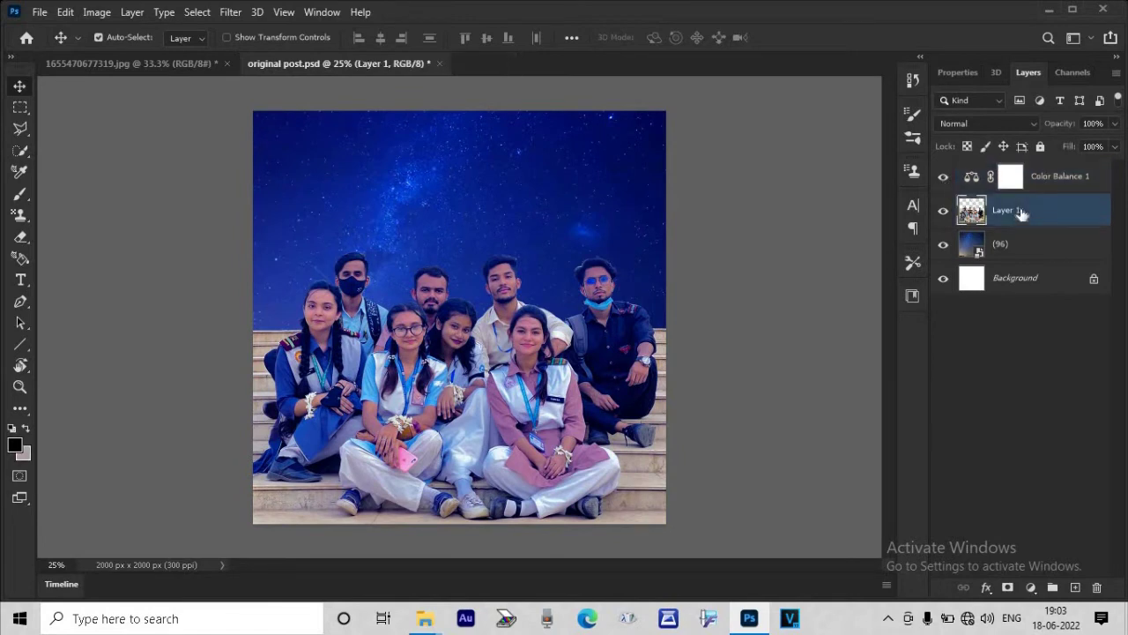
{"action": "key", "text": "ctrl+t"}
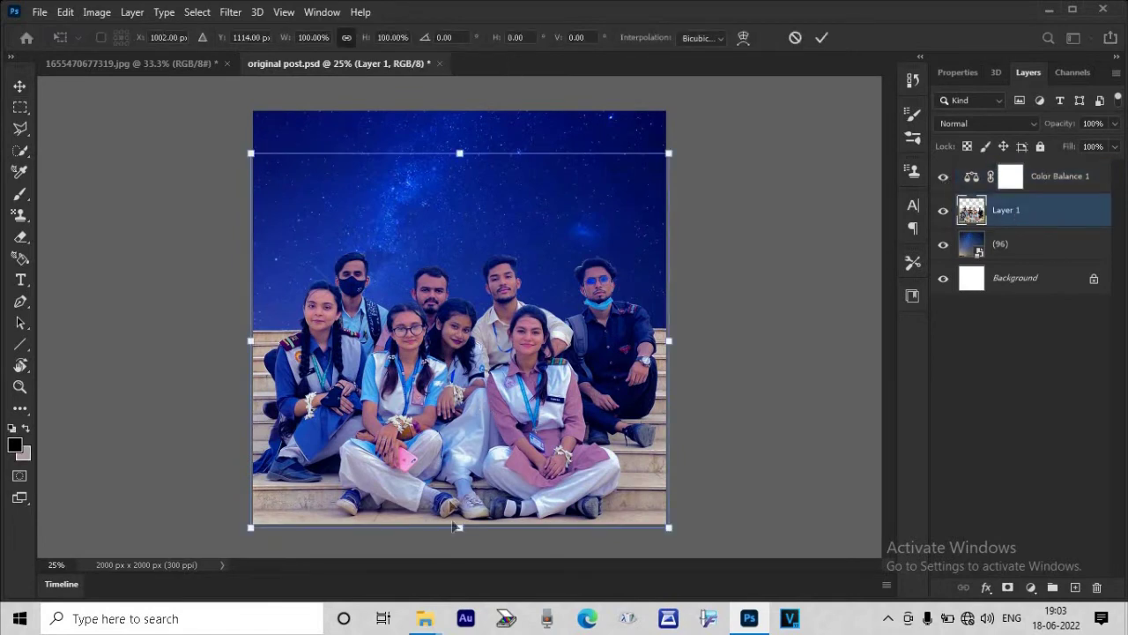
{"action": "left_click_drag", "start_coordinate": [460, 531], "coordinate": [459, 521]}
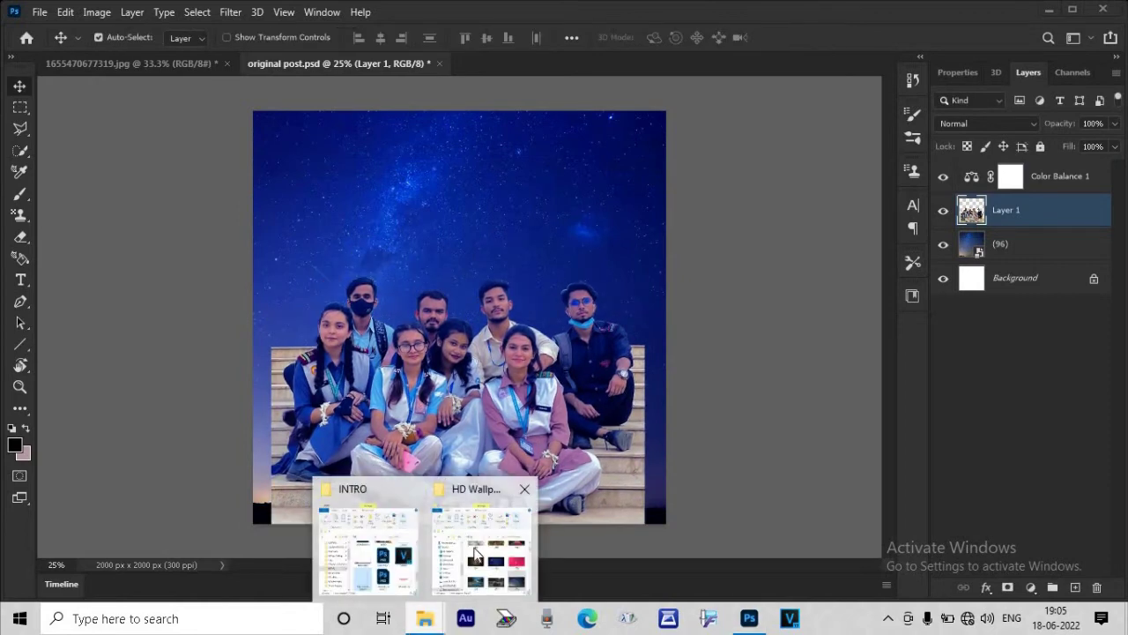
Step: Place house_PNG61 behind the students, hide their photo, and move the house up-left
{"action": "left_click", "coordinate": [405, 535]}
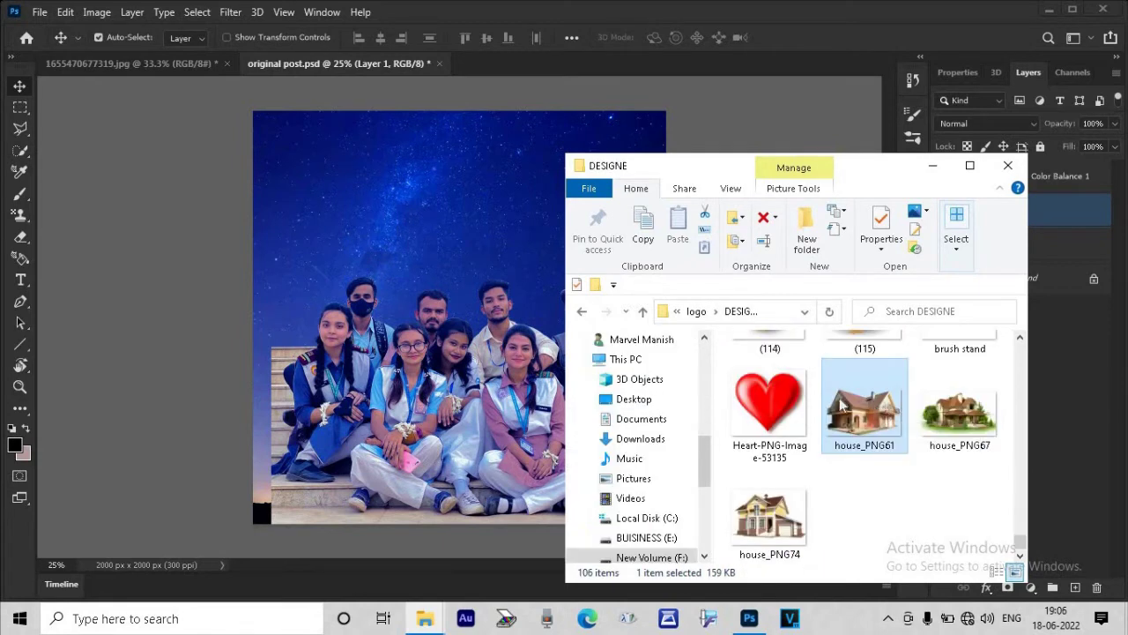
{"action": "left_click", "coordinate": [389, 293]}
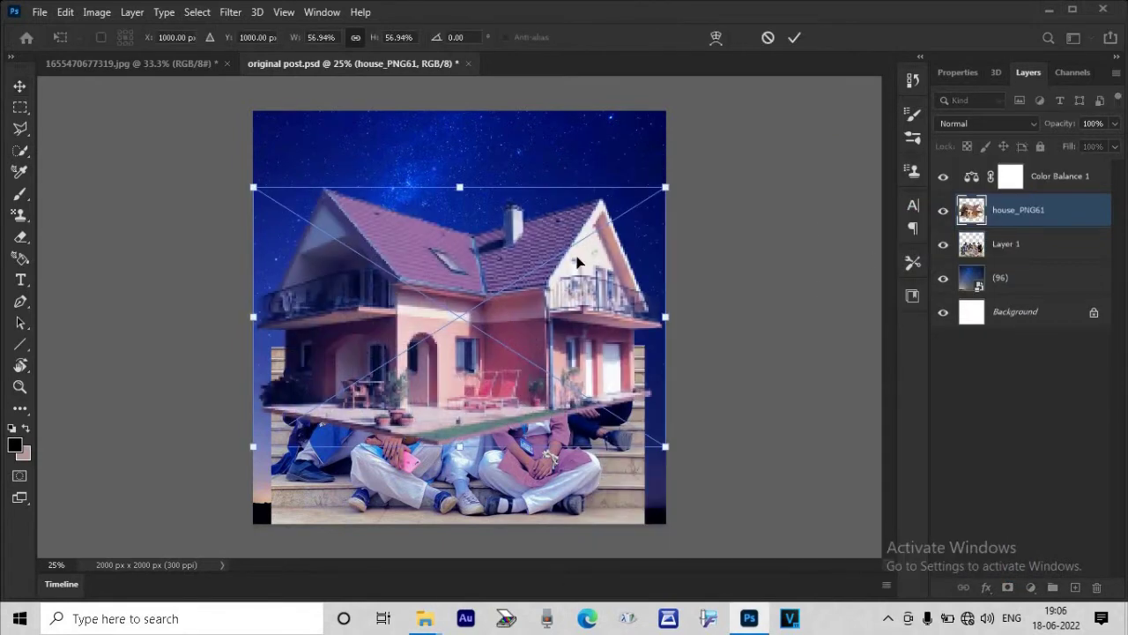
{"action": "left_click", "coordinate": [796, 37]}
{"action": "key", "text": "ctrl+["}
{"action": "left_click", "coordinate": [942, 214]}
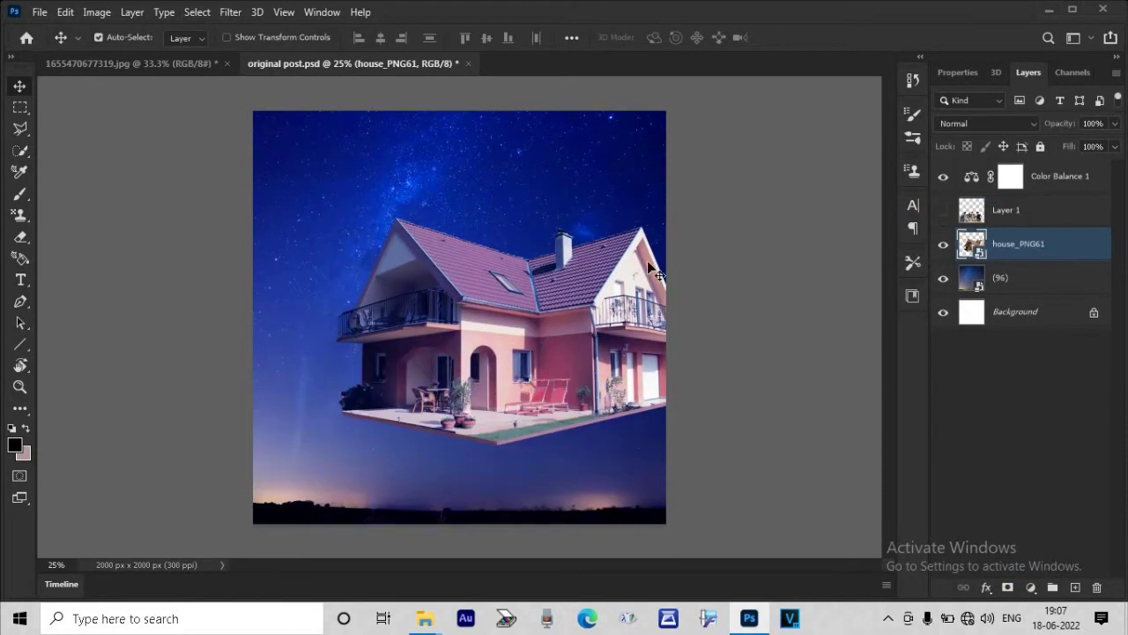
{"action": "left_click_drag", "start_coordinate": [507, 333], "coordinate": [454, 304]}
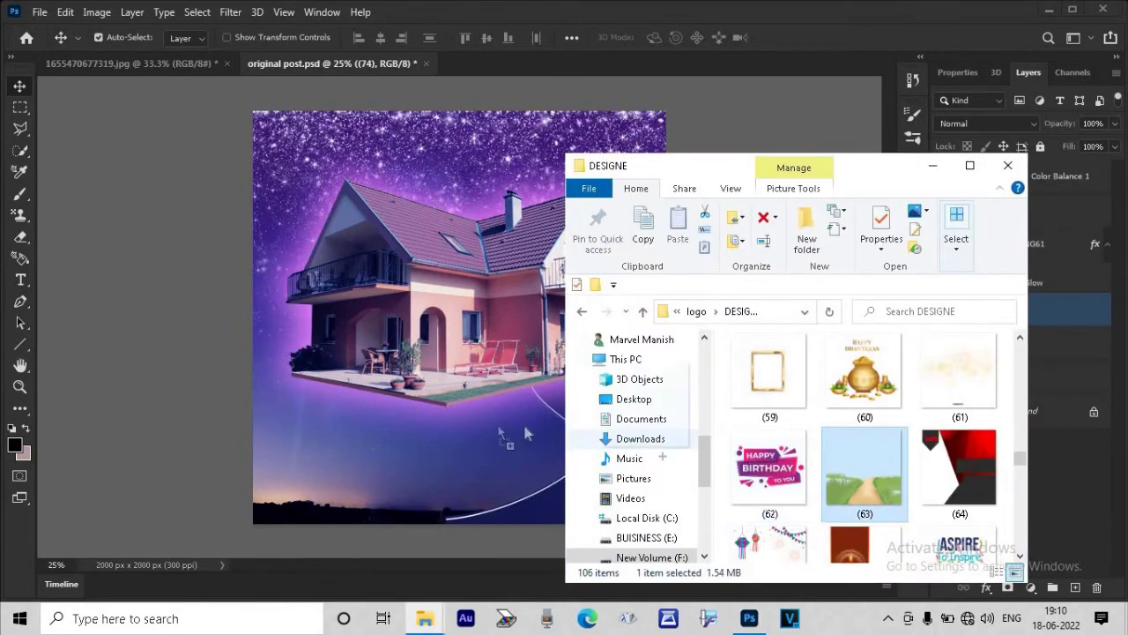
Step: Place the grassy path picture (63) lower on the canvas
{"action": "left_click", "coordinate": [493, 432]}
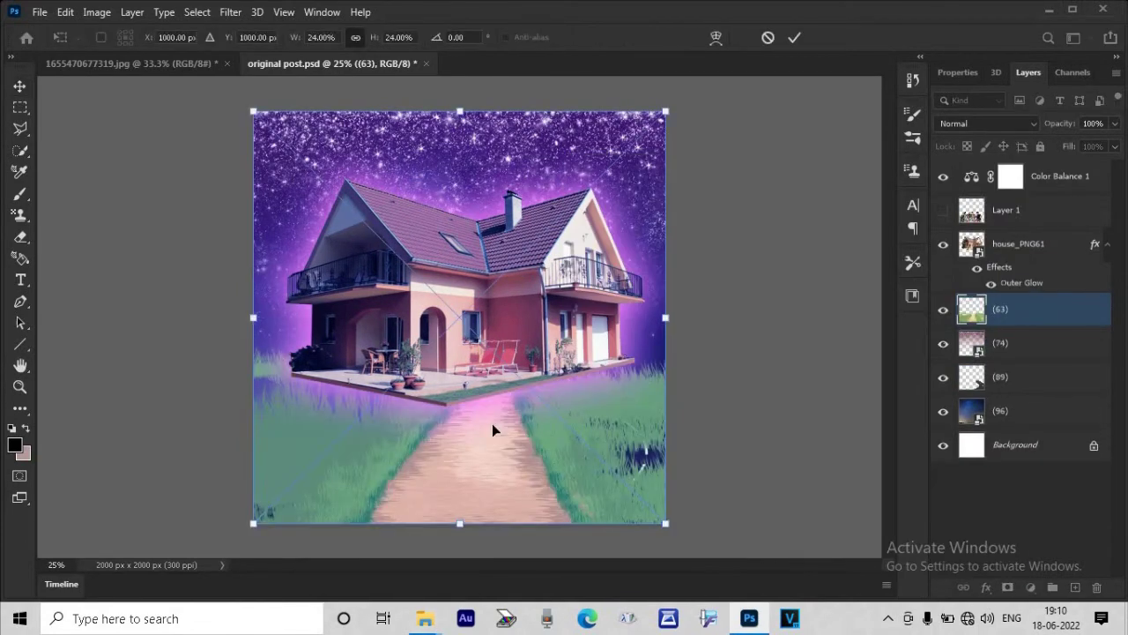
{"action": "mouse_move", "coordinate": [491, 423]}
{"action": "left_mouse_down"}
{"action": "mouse_move", "coordinate": [496, 461]}
{"action": "mouse_move", "coordinate": [482, 461]}
{"action": "left_mouse_up"}
{"action": "key", "text": "Return"}
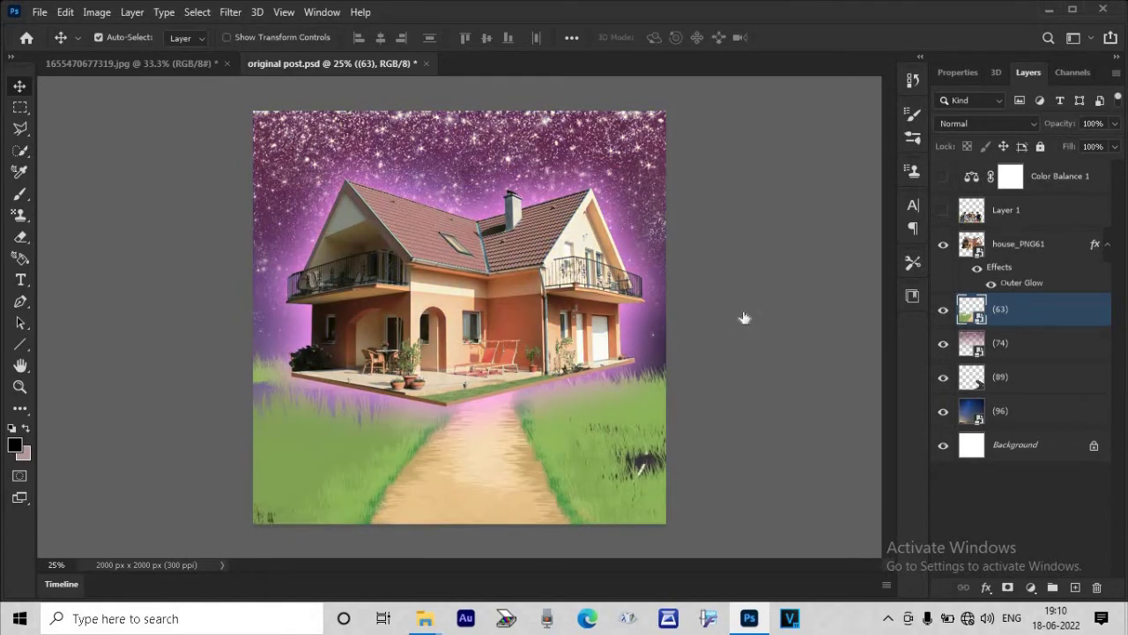
Step: Give the grass picture Levels and +48 saturation, then open Hue/Saturation for the house
{"action": "key", "text": "ctrl+l"}
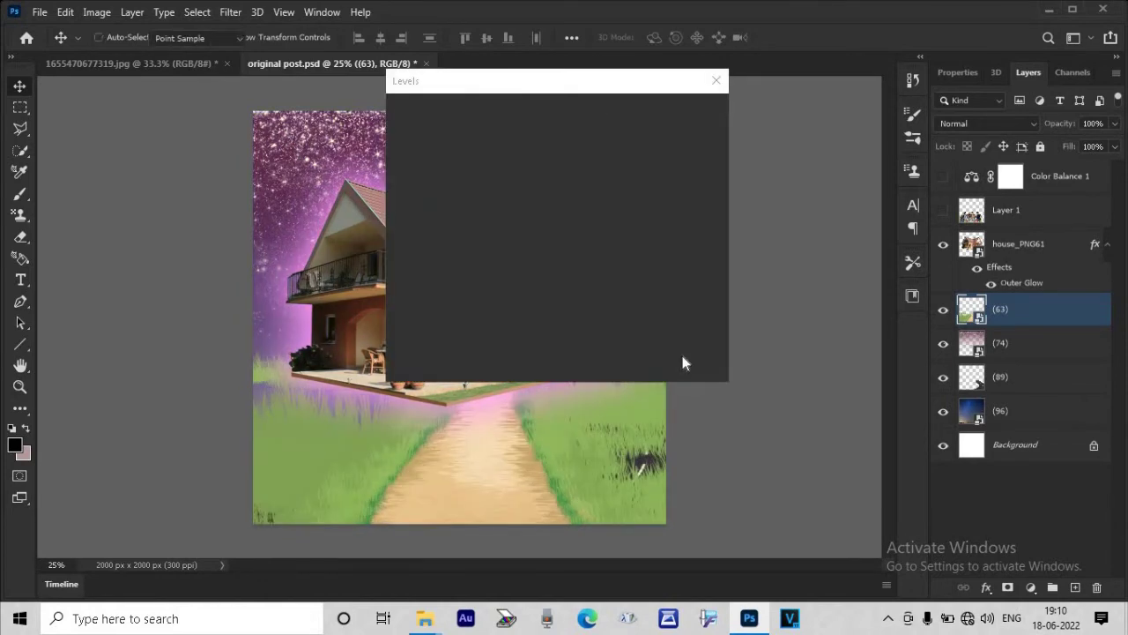
{"action": "key", "text": "Return"}
{"action": "key", "text": "ctrl+u"}
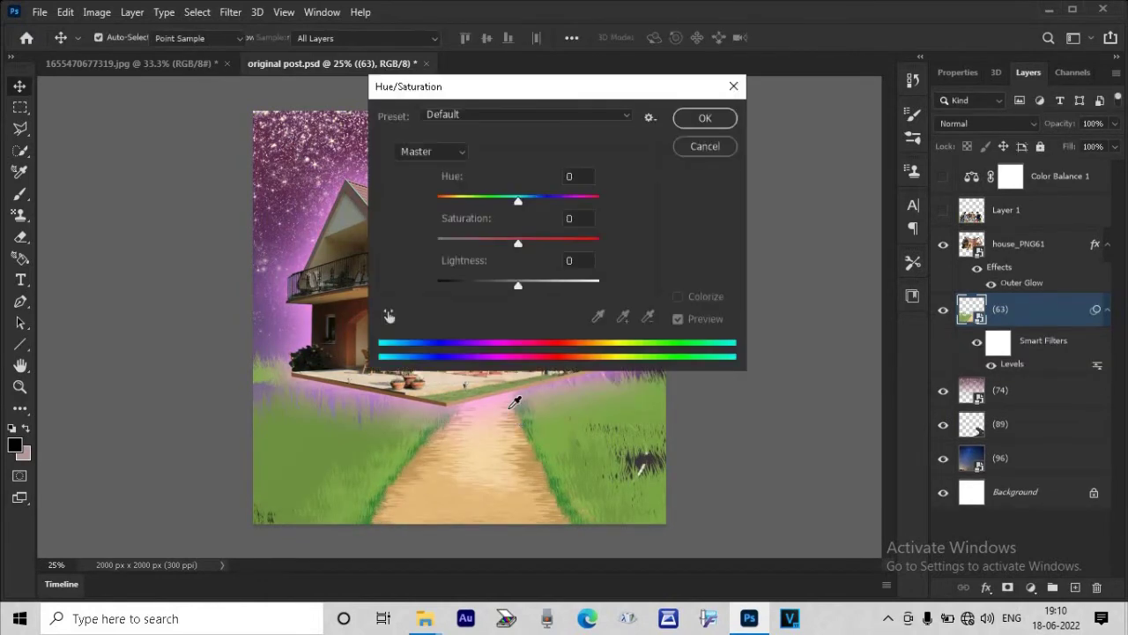
{"action": "left_click_drag", "start_coordinate": [519, 244], "coordinate": [556, 245]}
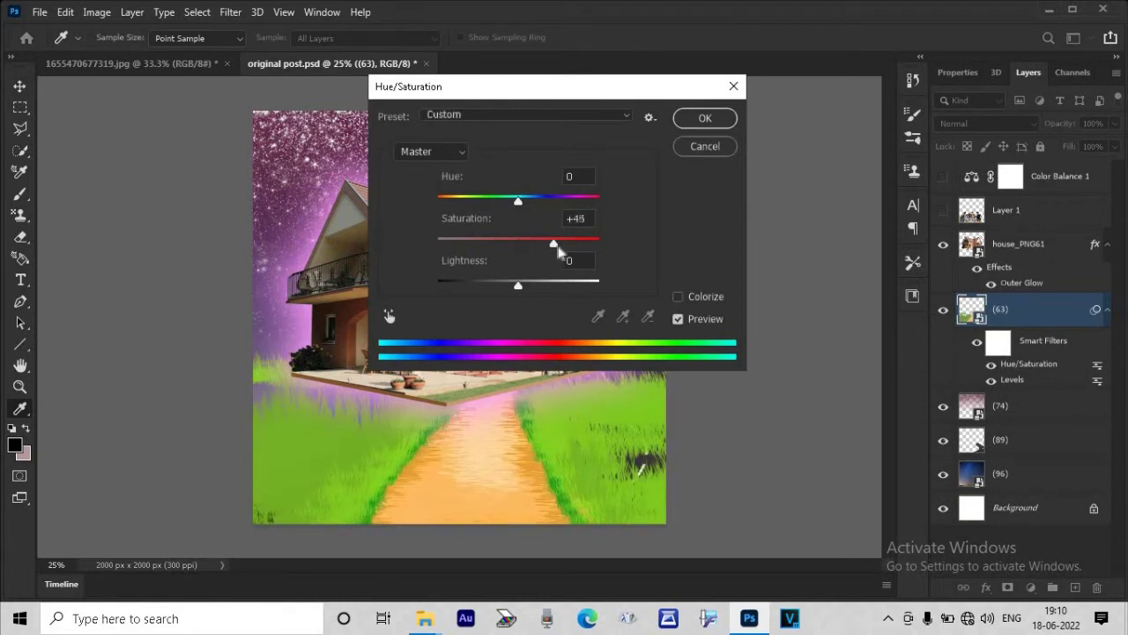
{"action": "left_click", "coordinate": [701, 125]}
{"action": "left_click", "coordinate": [482, 328]}
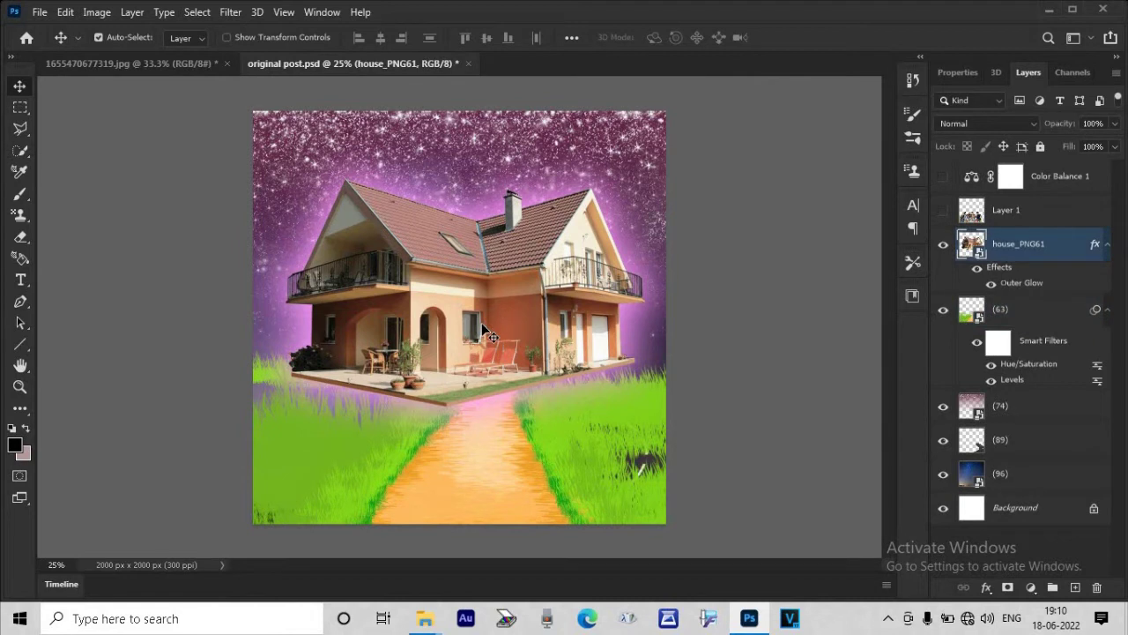
{"action": "key", "text": "ctrl+u"}
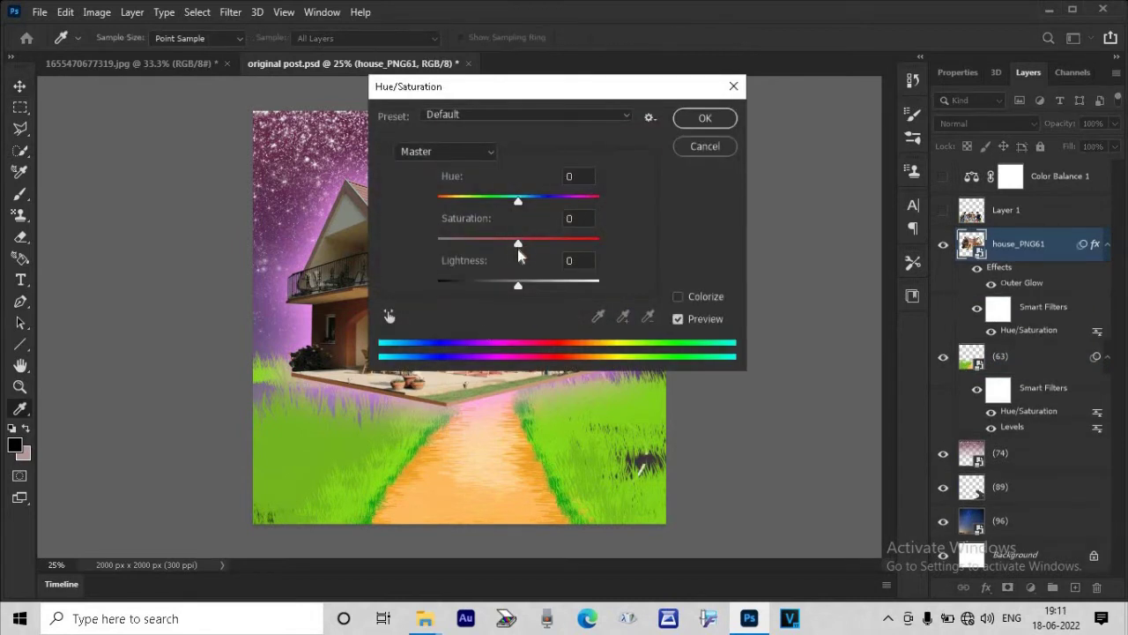
Step: Boost house_PNG61 saturation to +51 and switch off its pink outer glow
{"action": "left_click_drag", "start_coordinate": [518, 252], "coordinate": [565, 244]}
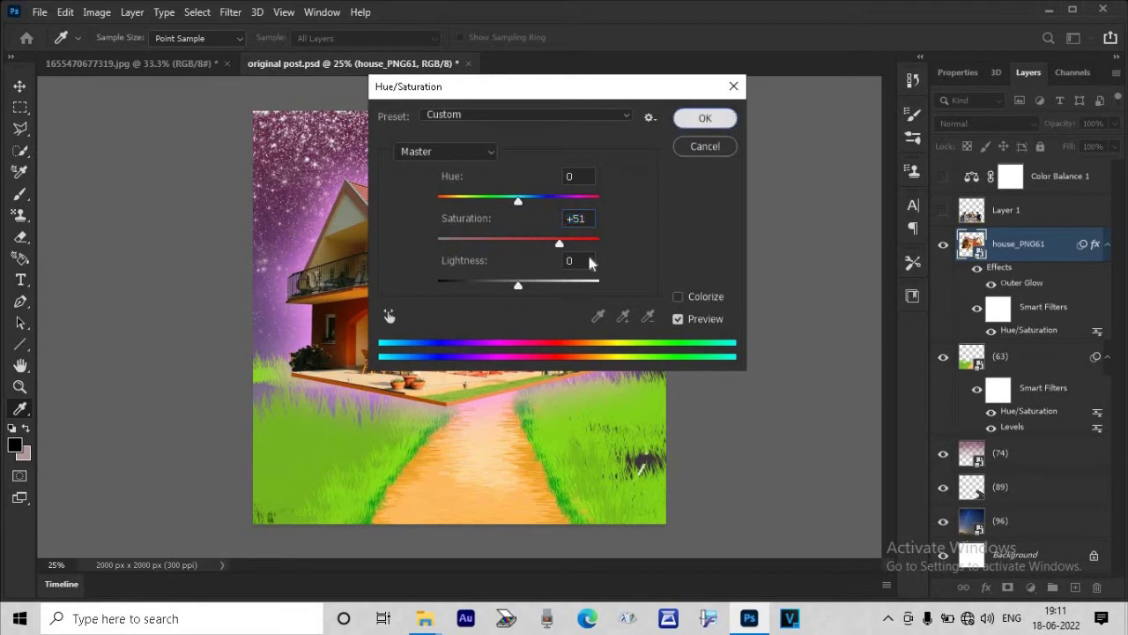
{"action": "left_click", "coordinate": [700, 121]}
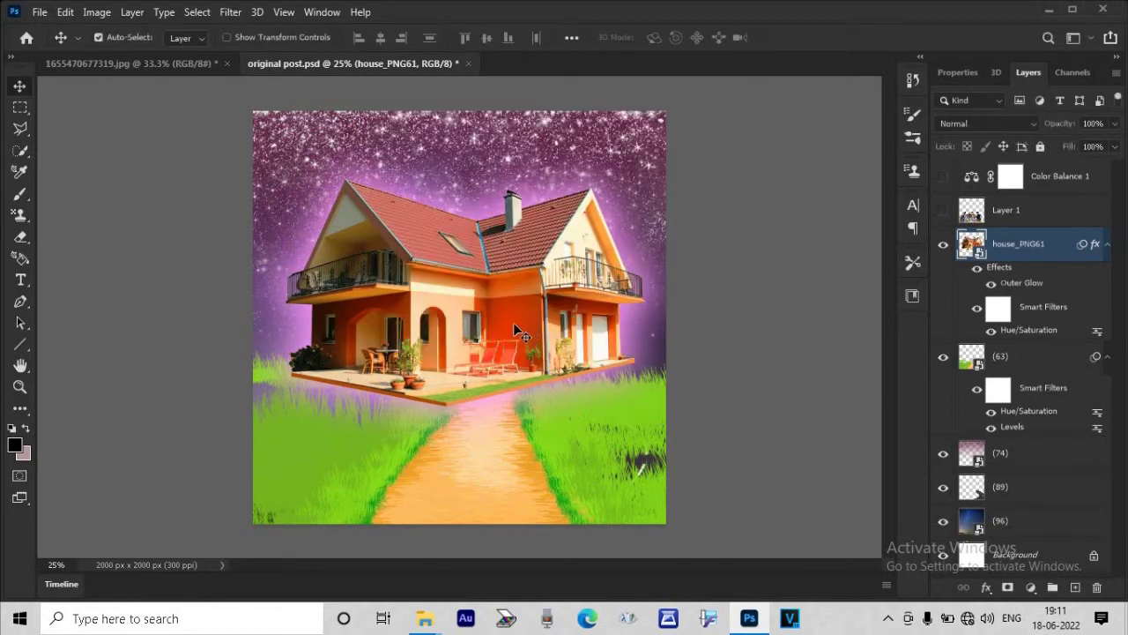
{"action": "double_click", "coordinate": [997, 267]}
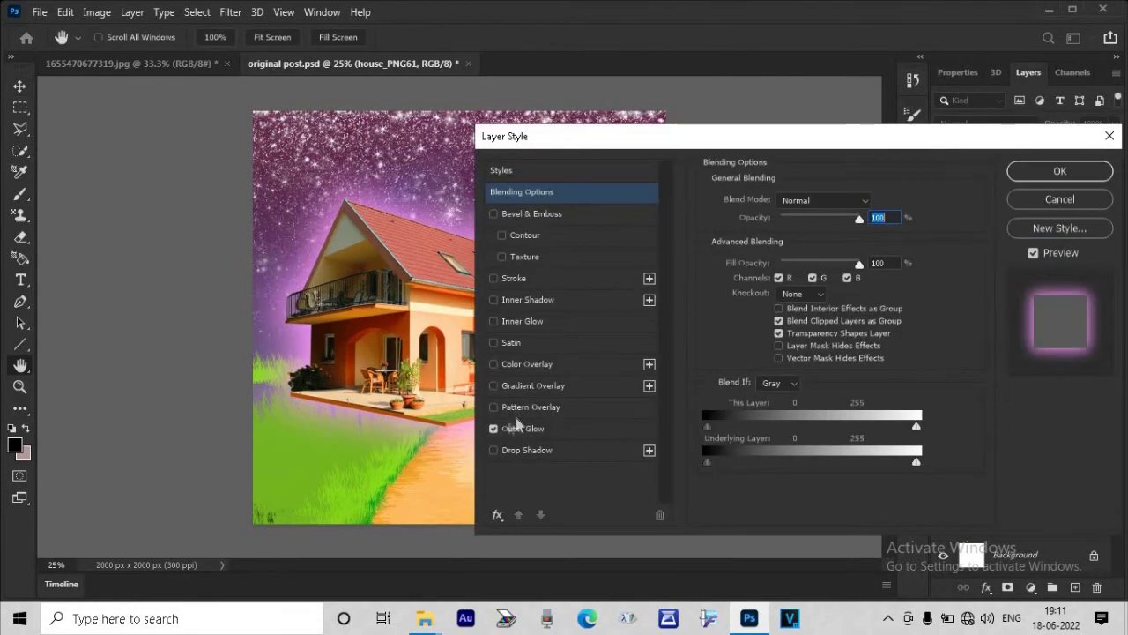
{"action": "left_click", "coordinate": [495, 428]}
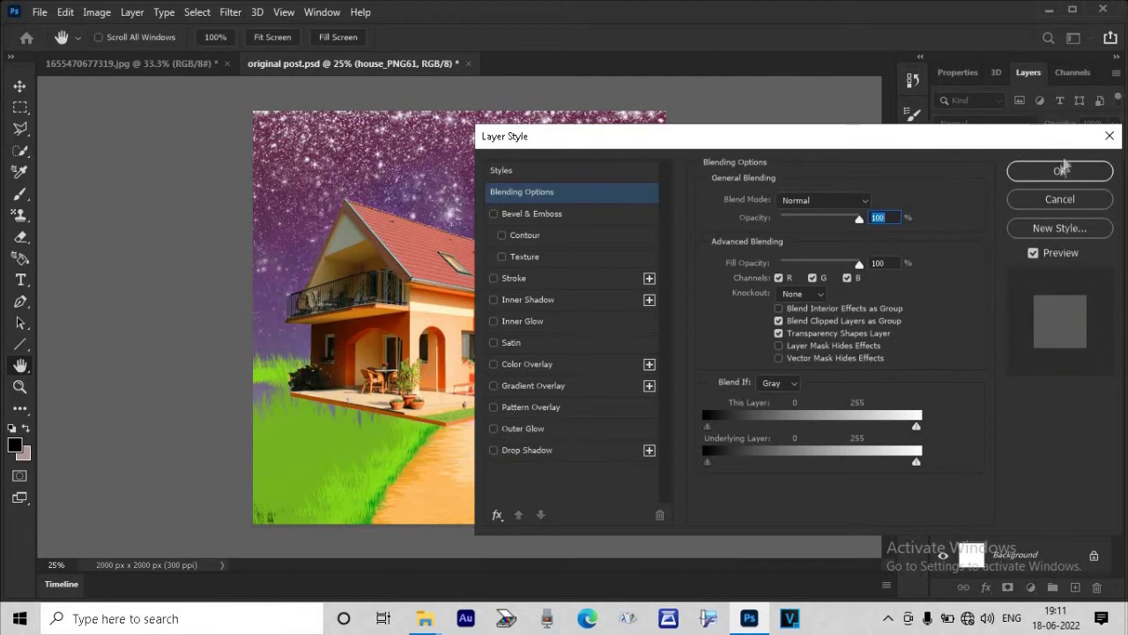
{"action": "left_click", "coordinate": [1060, 170]}
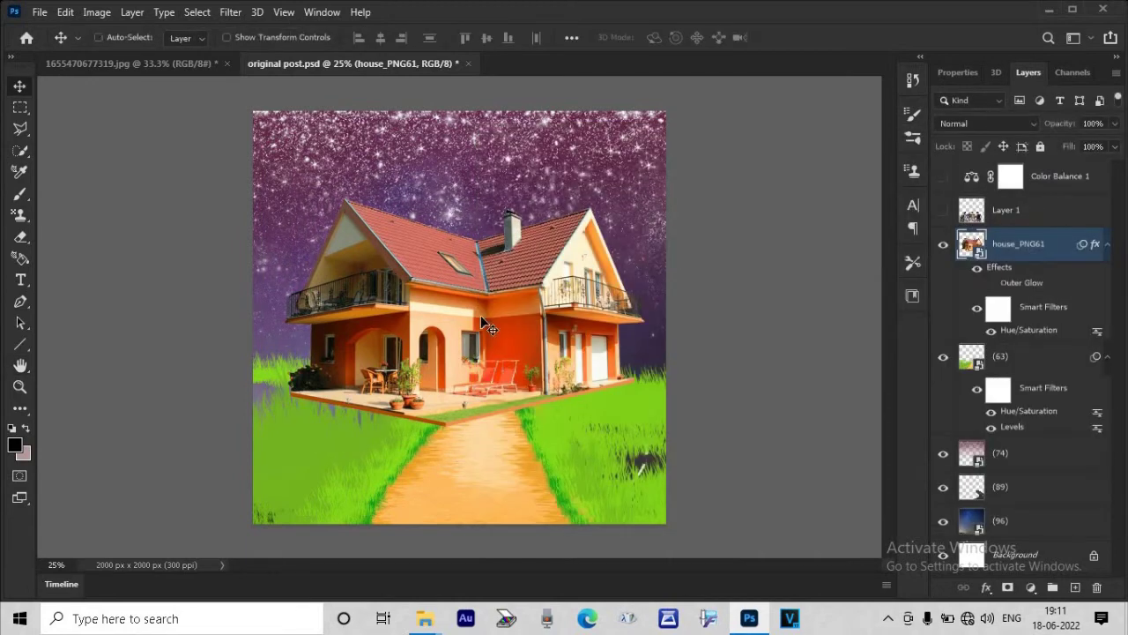
{"action": "key", "text": "ctrl+t"}
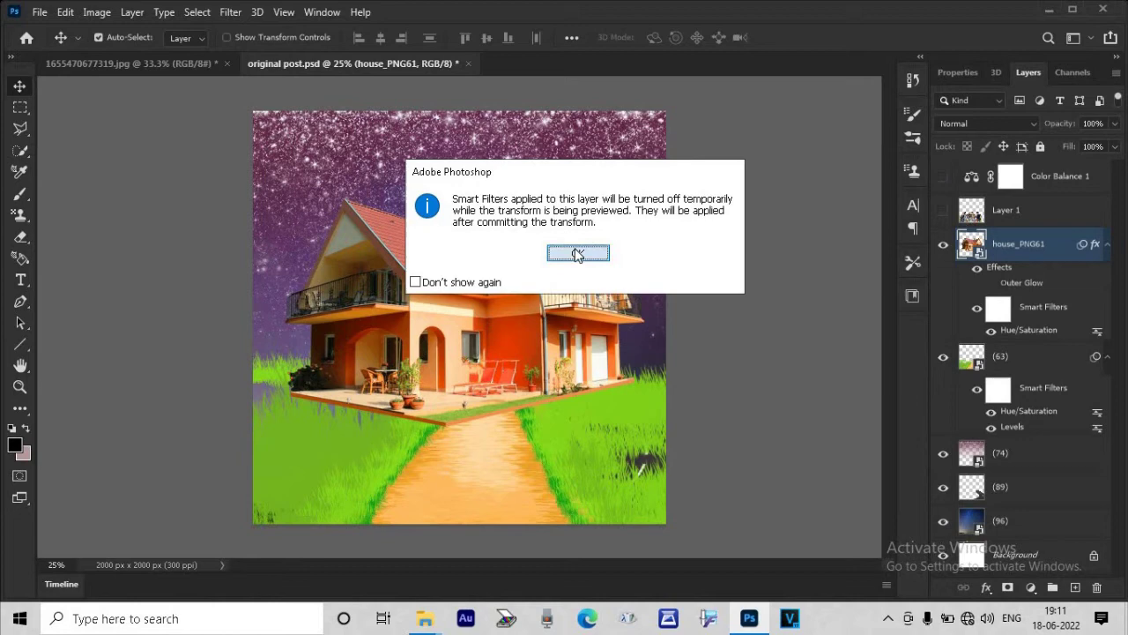
Step: Enlarge the house to the left and shift it slightly right
{"action": "left_click", "coordinate": [578, 254]}
{"action": "left_click_drag", "start_coordinate": [285, 312], "coordinate": [219, 311]}
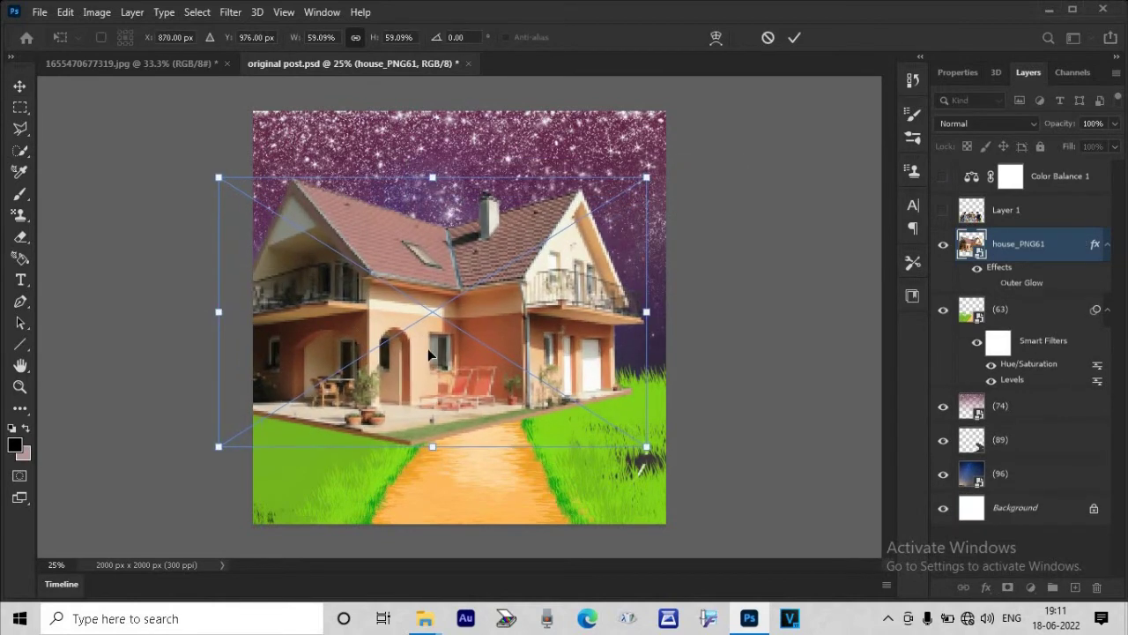
{"action": "left_click_drag", "start_coordinate": [429, 355], "coordinate": [440, 358]}
{"action": "key", "text": "Return"}
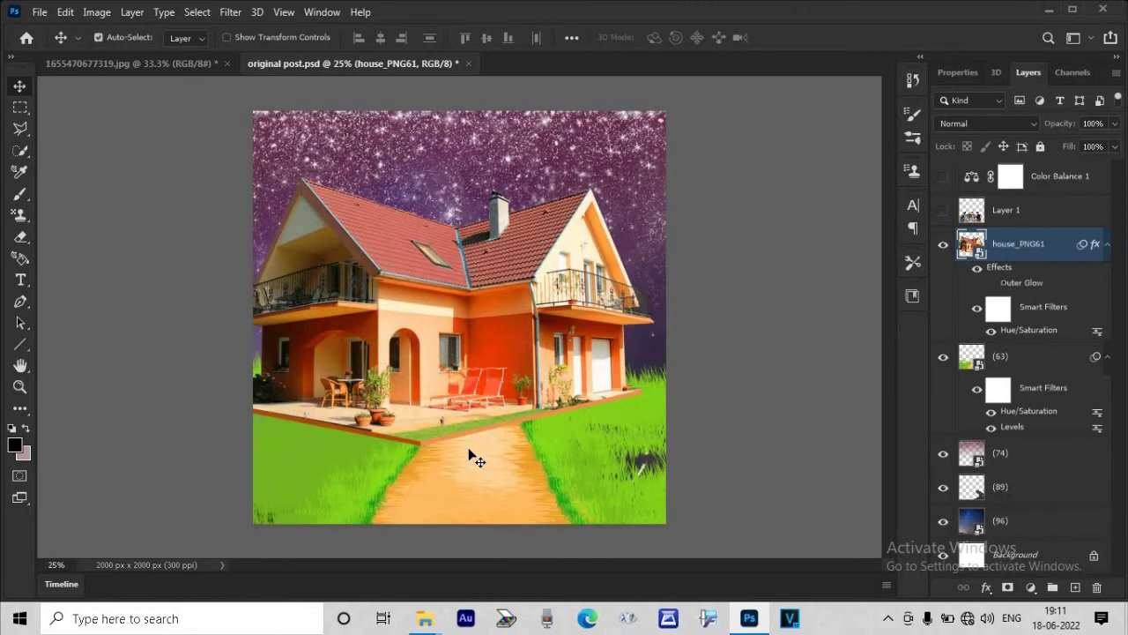
Step: Reveal the group photo above the house and widen it, nudging it up
{"action": "key", "text": "ctrl+z"}
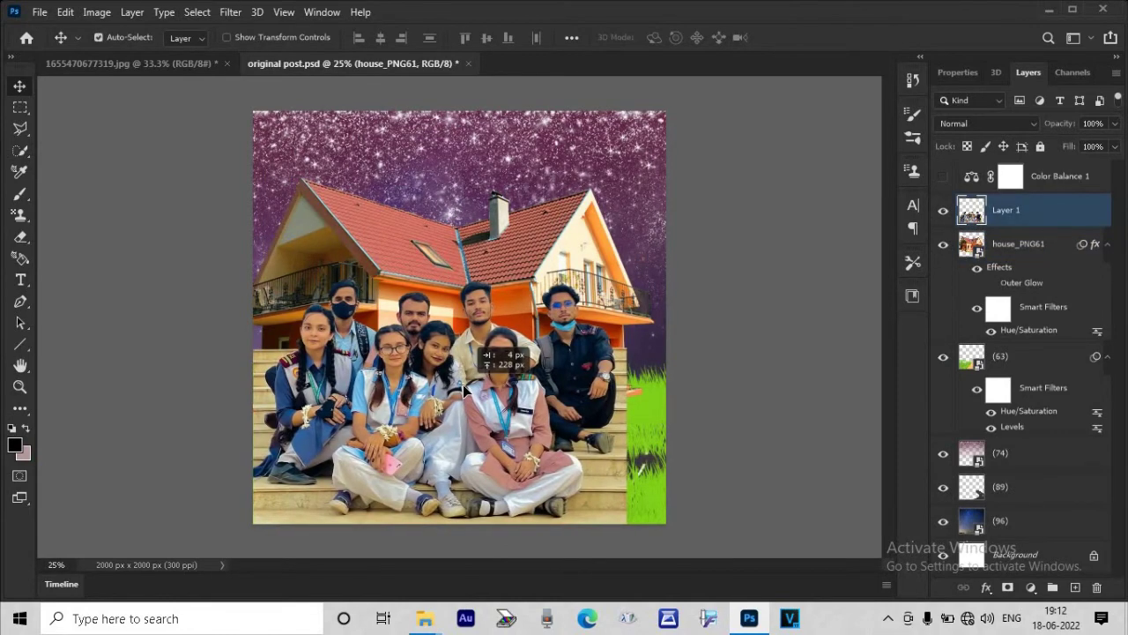
{"action": "key", "text": "ctrl+t"}
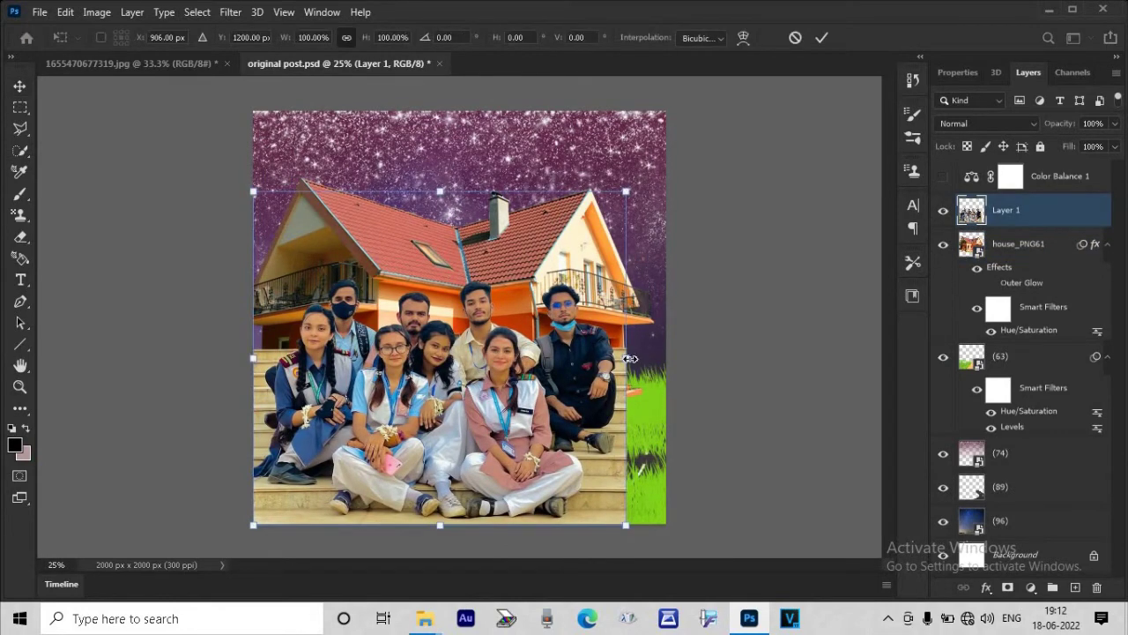
{"action": "mouse_move", "coordinate": [629, 359]}
{"action": "left_mouse_down"}
{"action": "mouse_move", "coordinate": [667, 355]}
{"action": "mouse_move", "coordinate": [633, 332]}
{"action": "mouse_move", "coordinate": [657, 315]}
{"action": "left_mouse_up"}
{"action": "key", "text": "Return"}
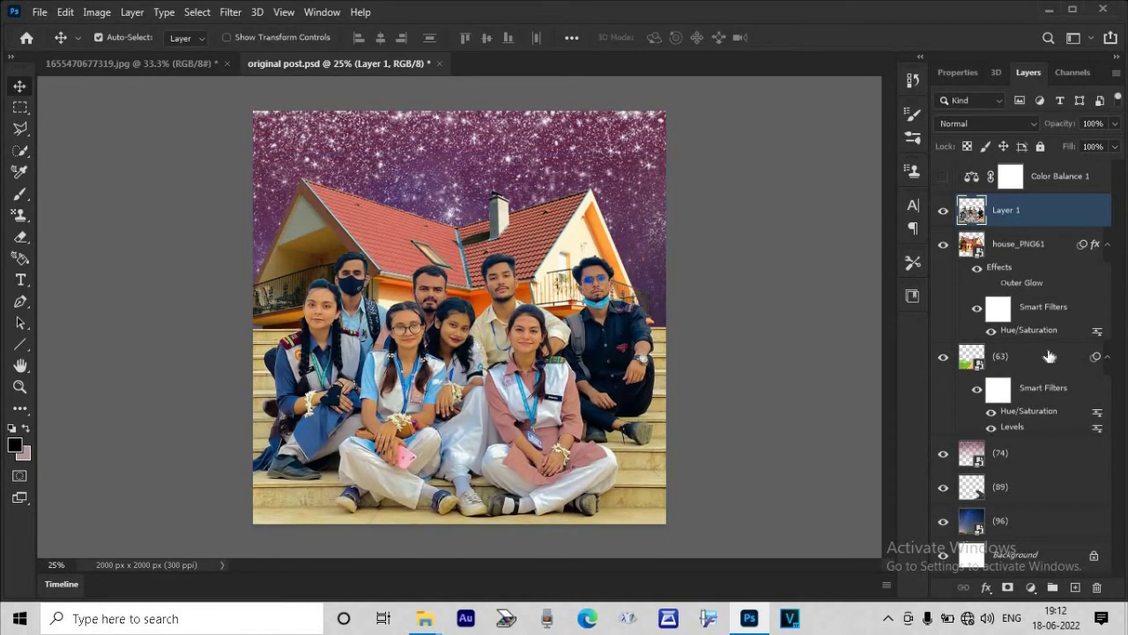
Step: Scale the house and grass (63) layers up about 175% behind the students
{"action": "left_click", "coordinate": [1053, 355]}
{"action": "left_click", "coordinate": [1048, 252], "text": "ctrl"}
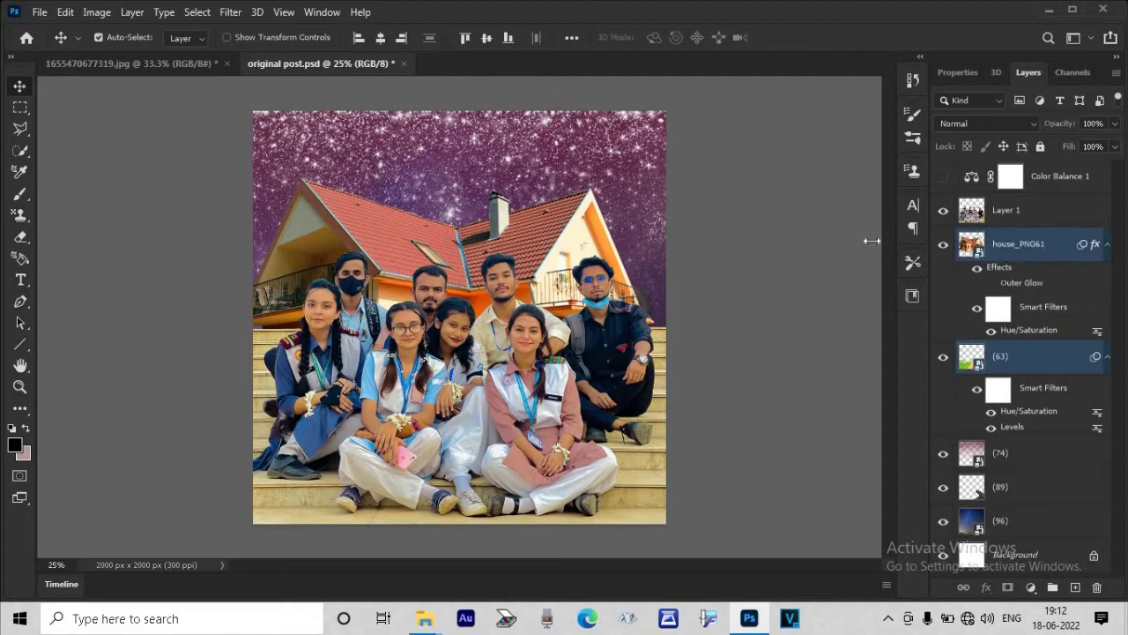
{"action": "key", "text": "ctrl+t"}
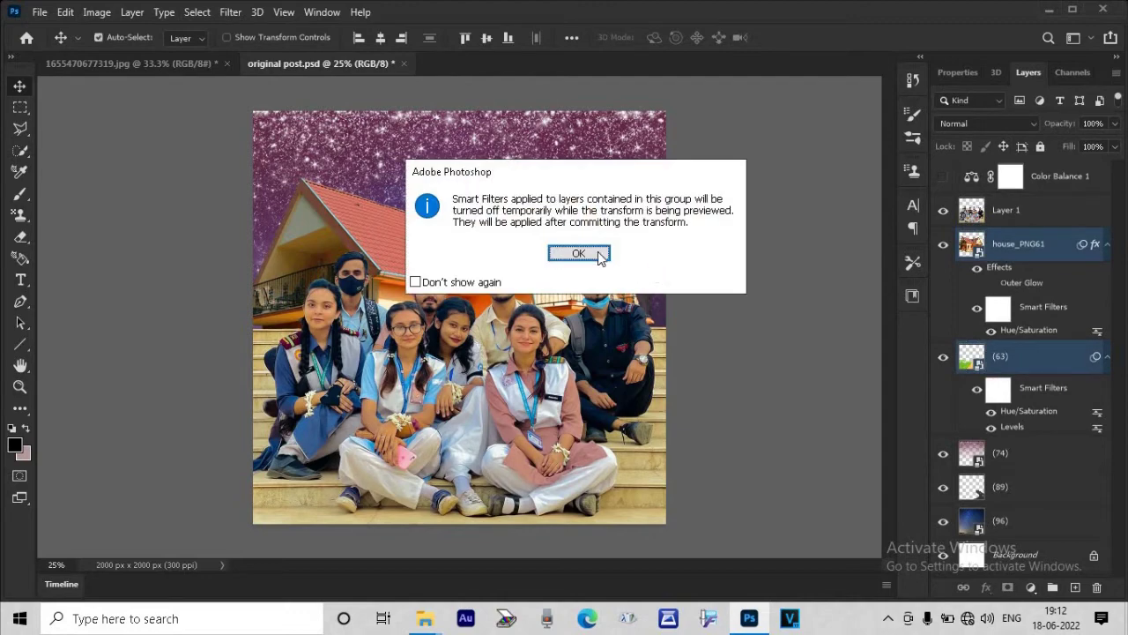
{"action": "left_click", "coordinate": [580, 252]}
{"action": "left_click_drag", "start_coordinate": [542, 177], "coordinate": [549, 4]}
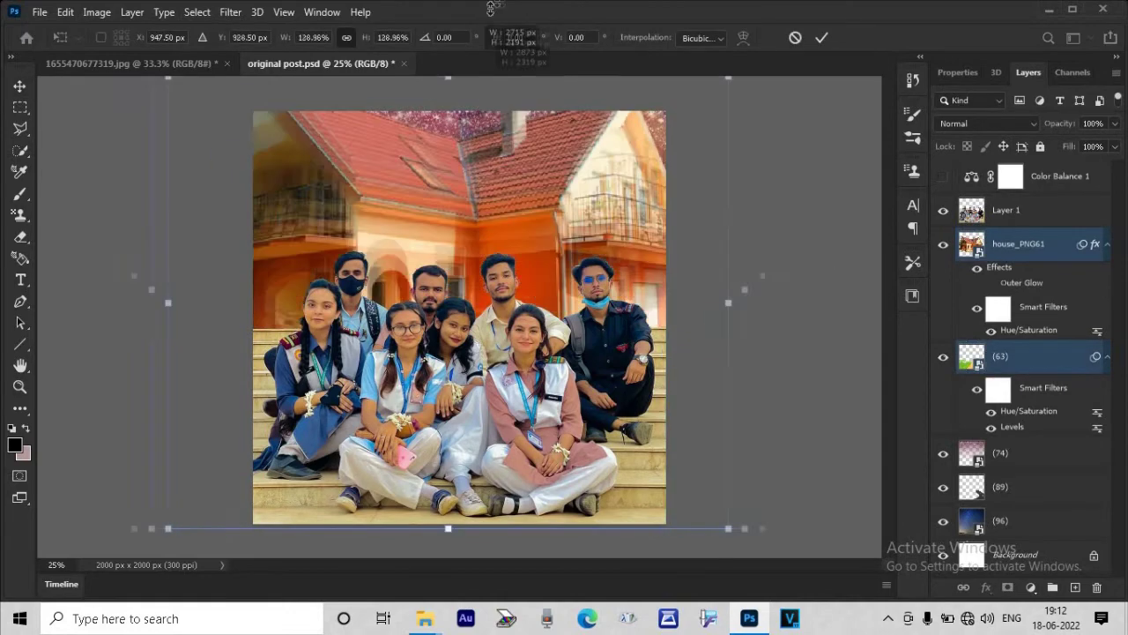
{"action": "key", "text": "ctrl+minus"}
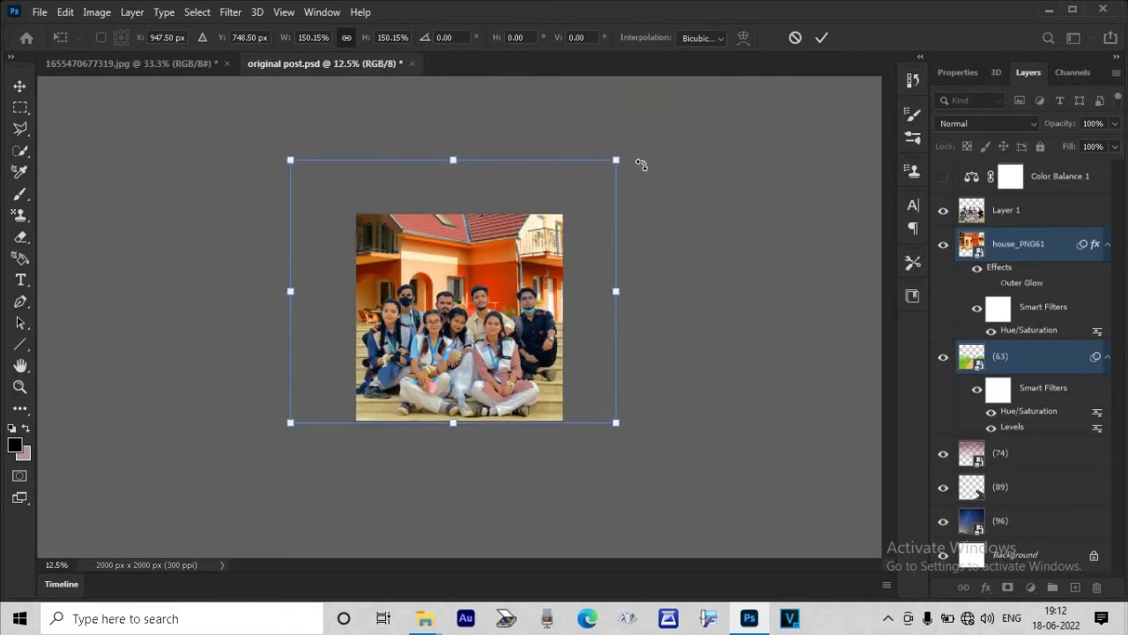
{"action": "left_click_drag", "start_coordinate": [450, 156], "coordinate": [472, 115]}
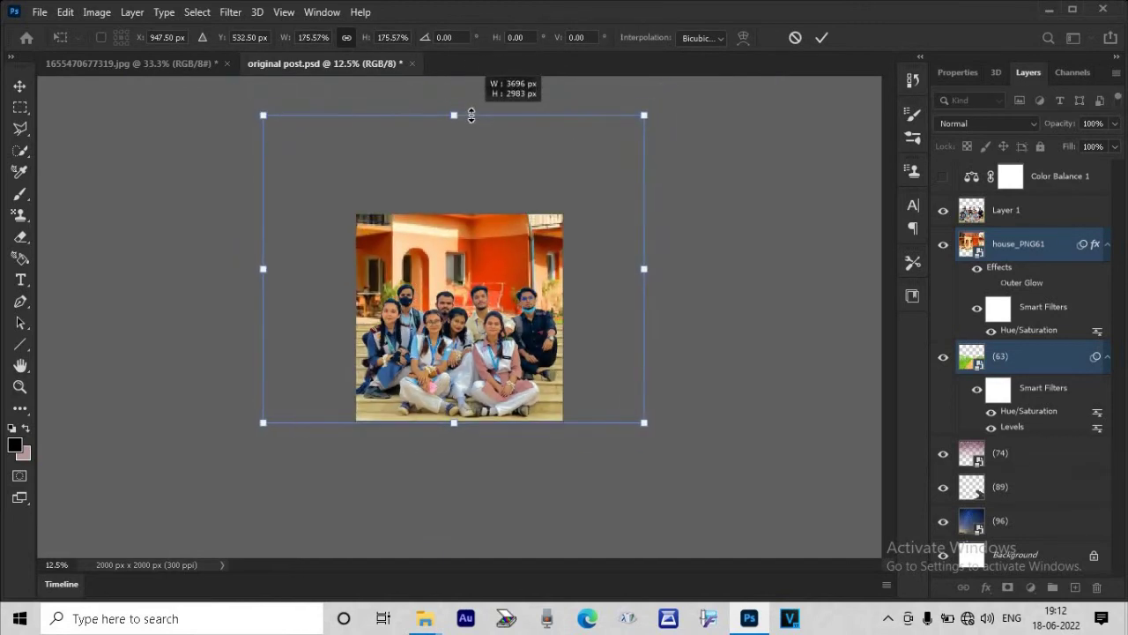
{"action": "key", "text": "Return"}
{"action": "key", "text": "ctrl+minus"}
{"action": "key", "text": "ctrl+minus"}
{"action": "key", "text": "ctrl+plus"}
{"action": "key", "text": "ctrl+plus"}
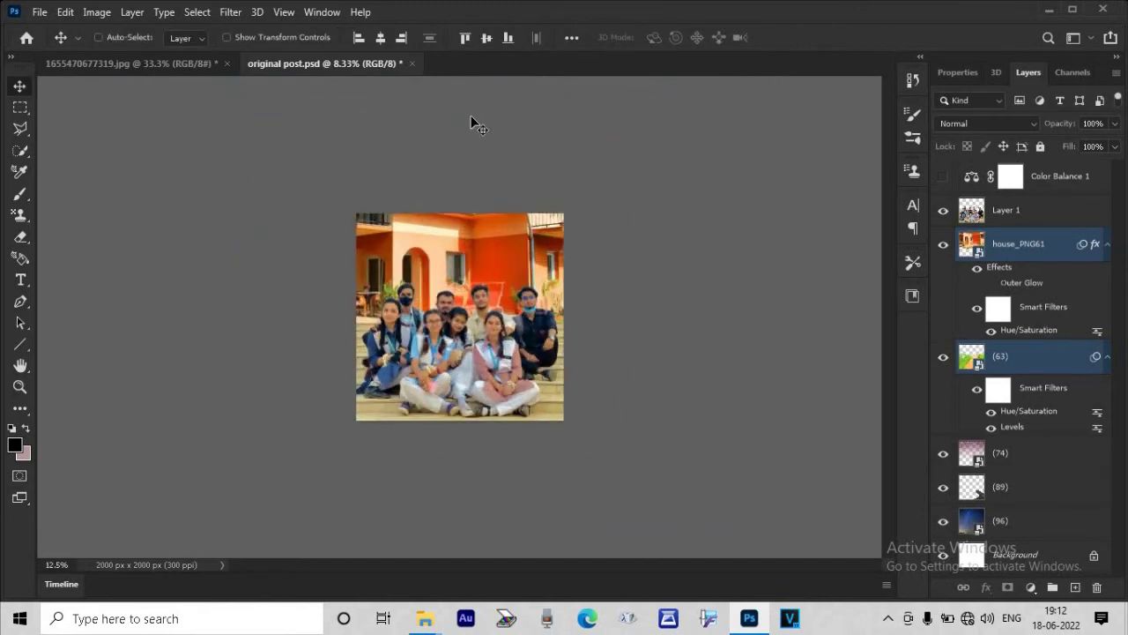
Step: Add a Gradient Fill layer and move it to the top of the layer stack
{"action": "key", "text": "ctrl+plus"}
{"action": "key", "text": "ctrl+plus"}
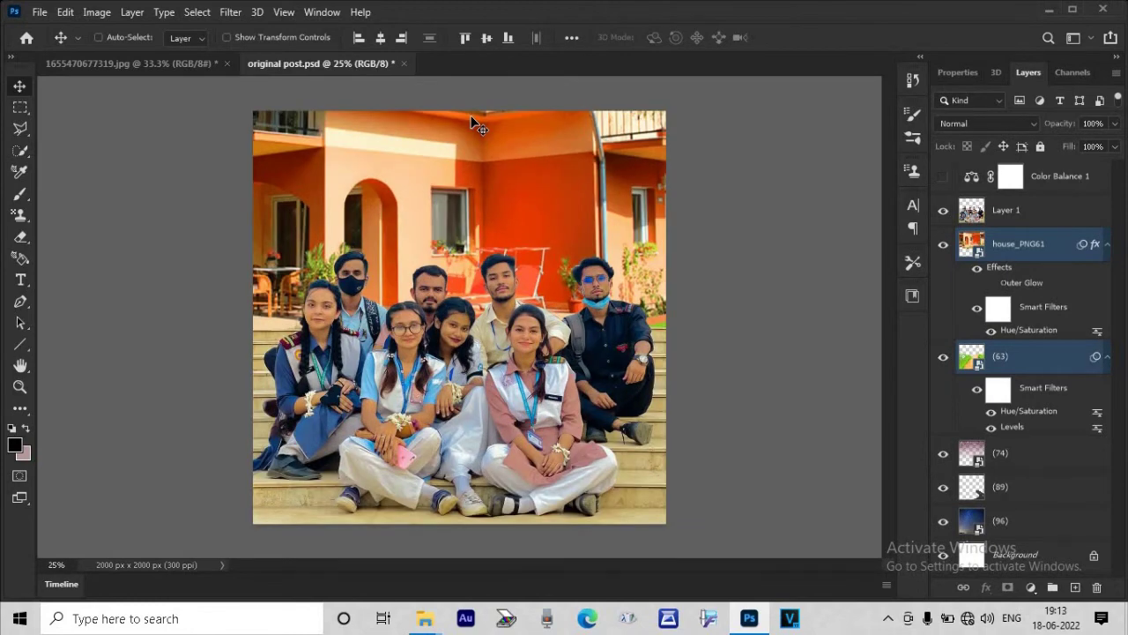
{"action": "key", "text": "ctrl+plus"}
{"action": "key", "text": "ctrl+minus"}
{"action": "left_click", "coordinate": [1032, 588]}
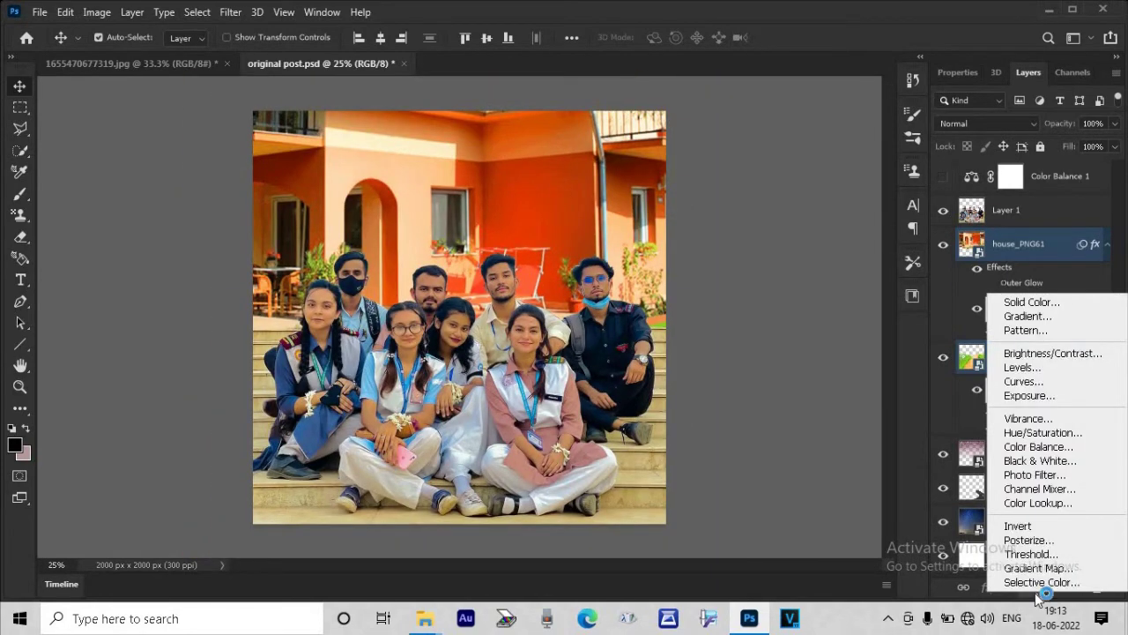
{"action": "left_click", "coordinate": [1056, 319]}
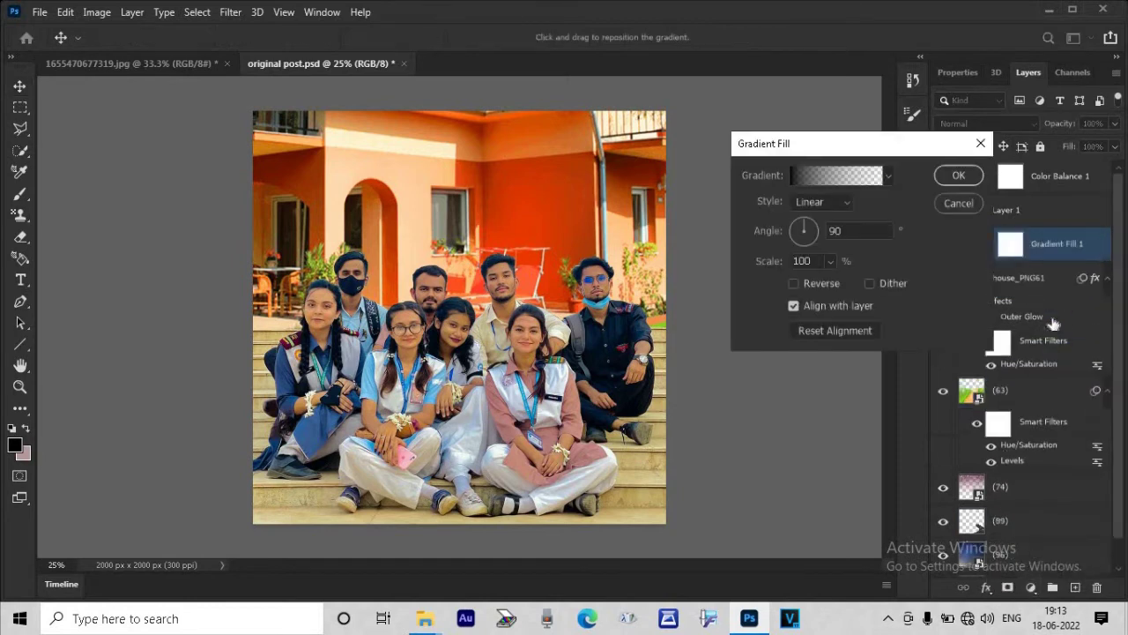
{"action": "left_click", "coordinate": [961, 178]}
{"action": "left_click_drag", "start_coordinate": [1044, 251], "coordinate": [1049, 169]}
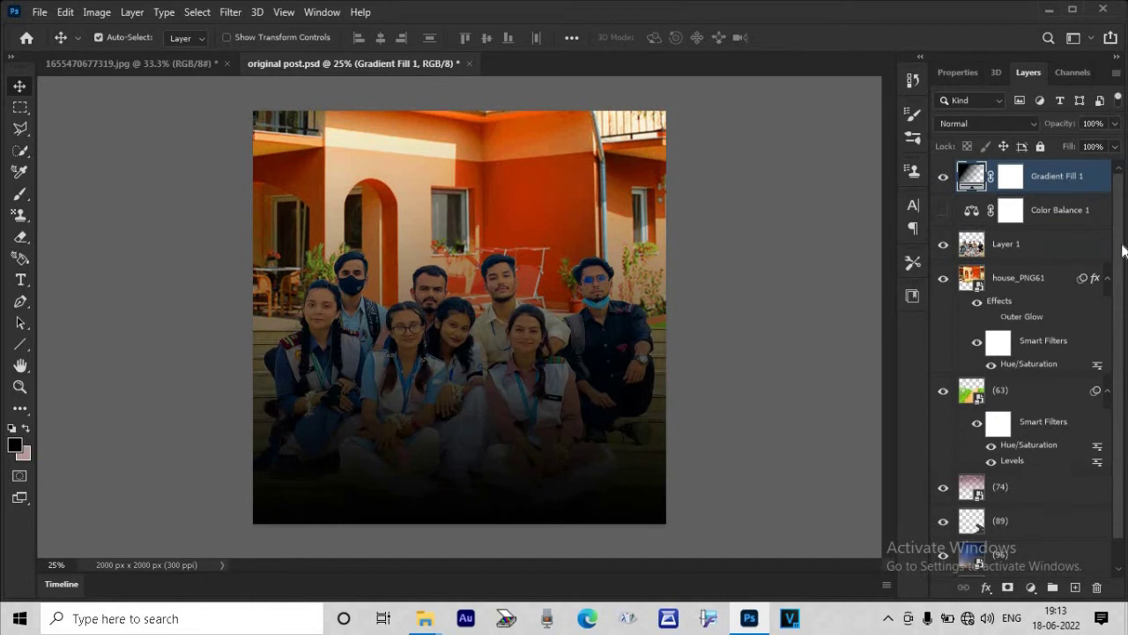
Step: Change the gradient's colour stop to red in the Gradient Editor
{"action": "double_click", "coordinate": [970, 176]}
{"action": "left_click", "coordinate": [957, 174]}
{"action": "double_click", "coordinate": [970, 179]}
{"action": "left_click", "coordinate": [800, 173]}
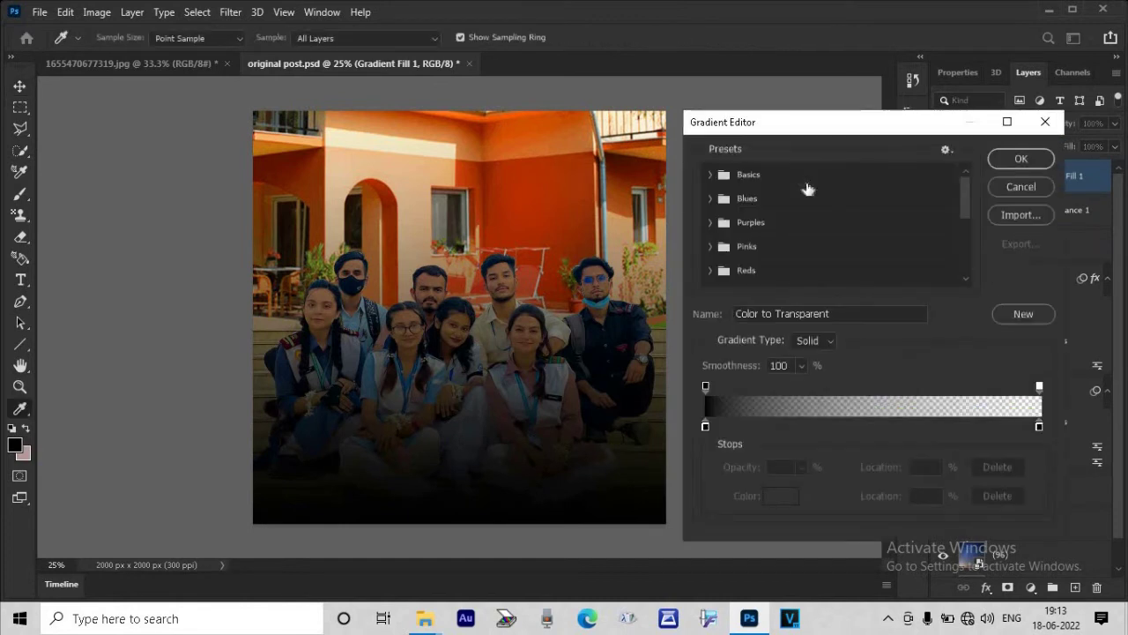
{"action": "left_click", "coordinate": [705, 427]}
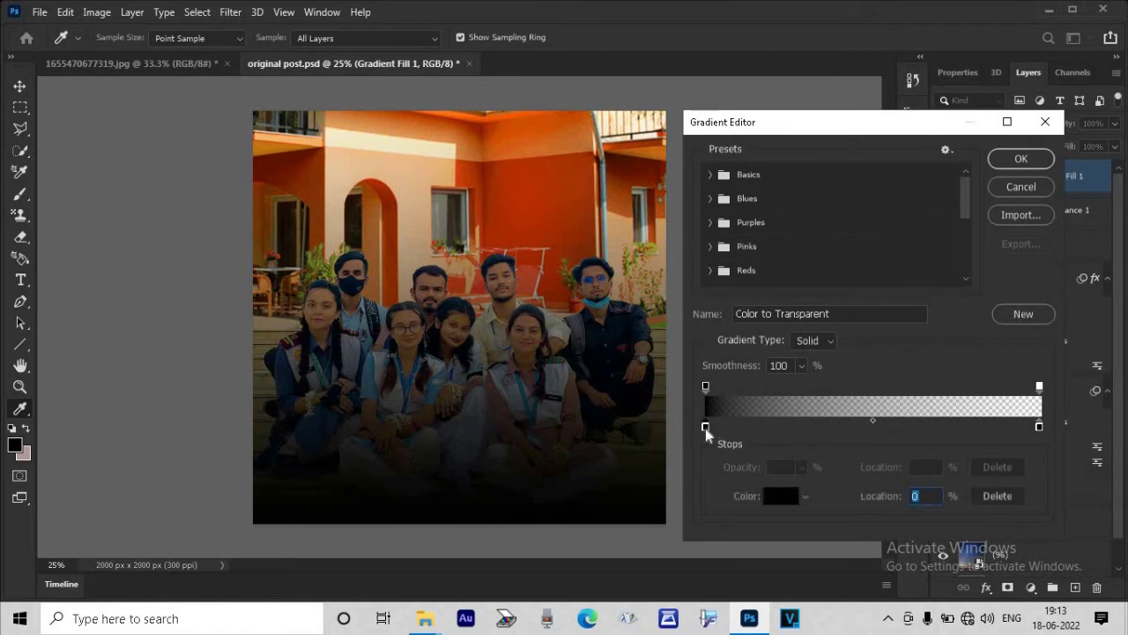
{"action": "left_click", "coordinate": [784, 496]}
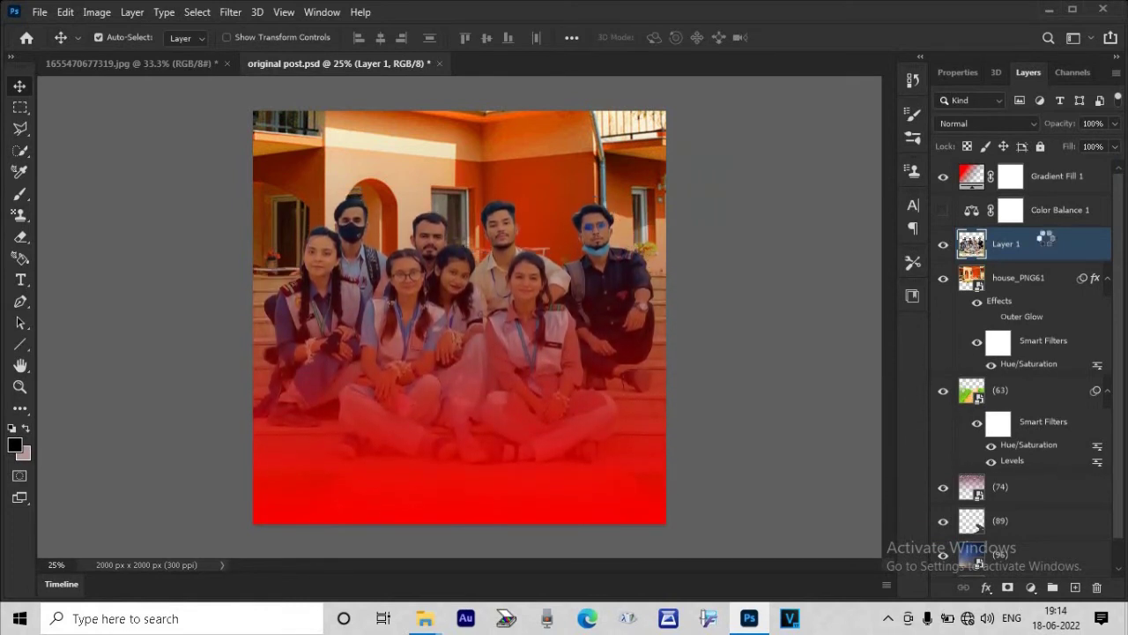
Step: Place Gradient Fill 1 below Color Balance 1 at 71% opacity
{"action": "left_click_drag", "start_coordinate": [1057, 176], "coordinate": [1053, 227]}
{"action": "left_click", "coordinate": [1115, 147]}
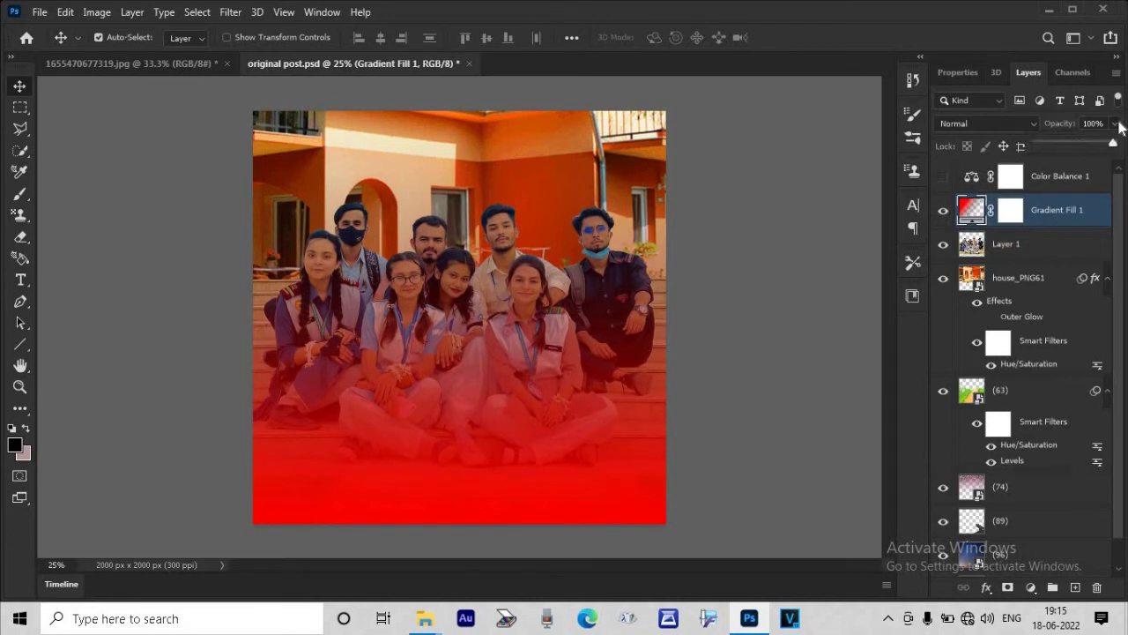
{"action": "left_click_drag", "start_coordinate": [1115, 147], "coordinate": [1092, 146]}
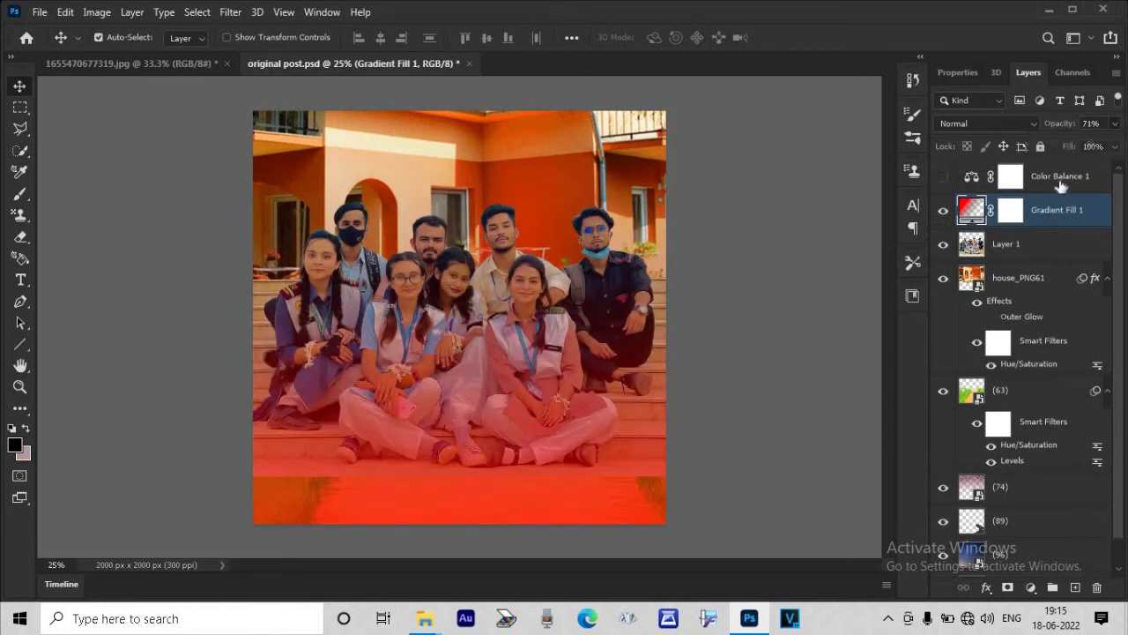
{"action": "left_click", "coordinate": [995, 176]}
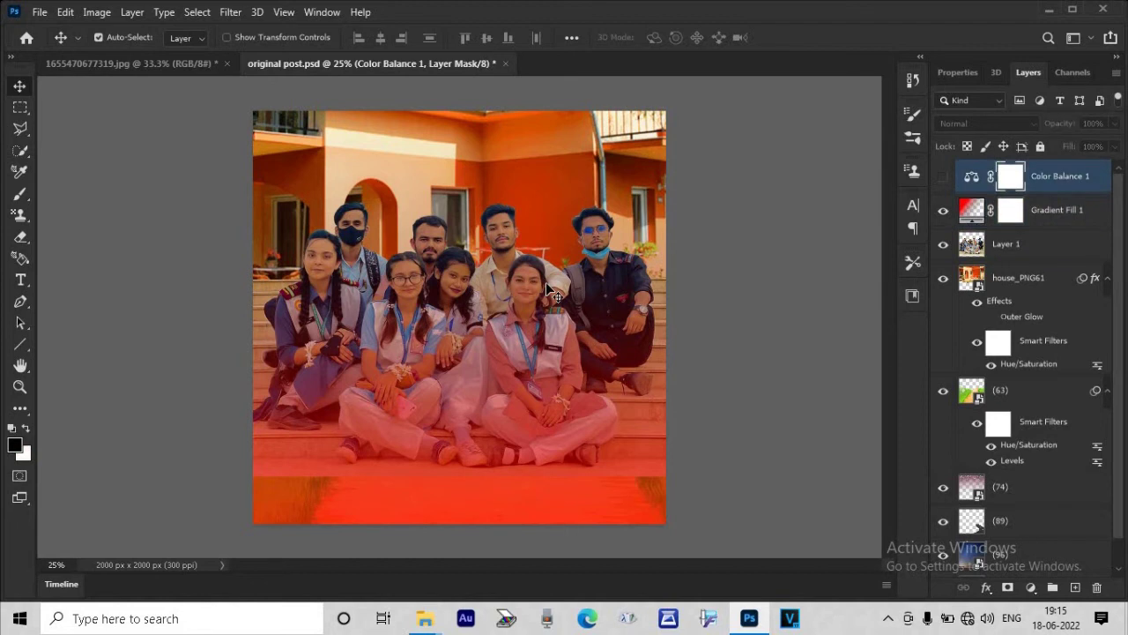
Step: Save the document, then select the College text for restyling
{"action": "key", "text": "ctrl+s"}
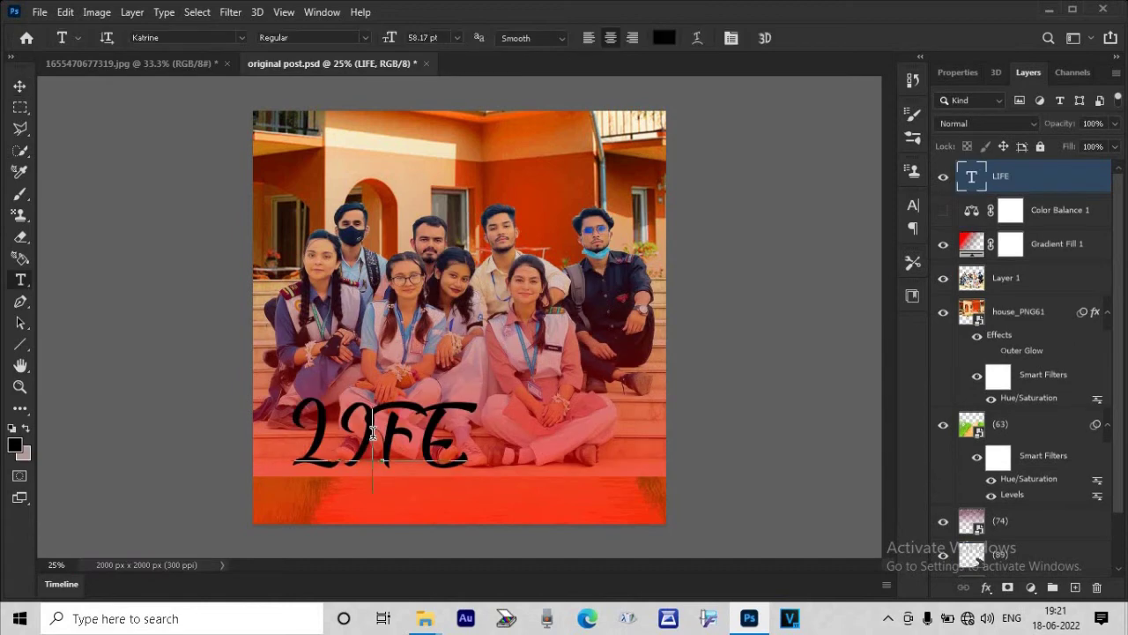
{"action": "left_click", "coordinate": [372, 432]}
{"action": "key", "text": "ctrl+a"}
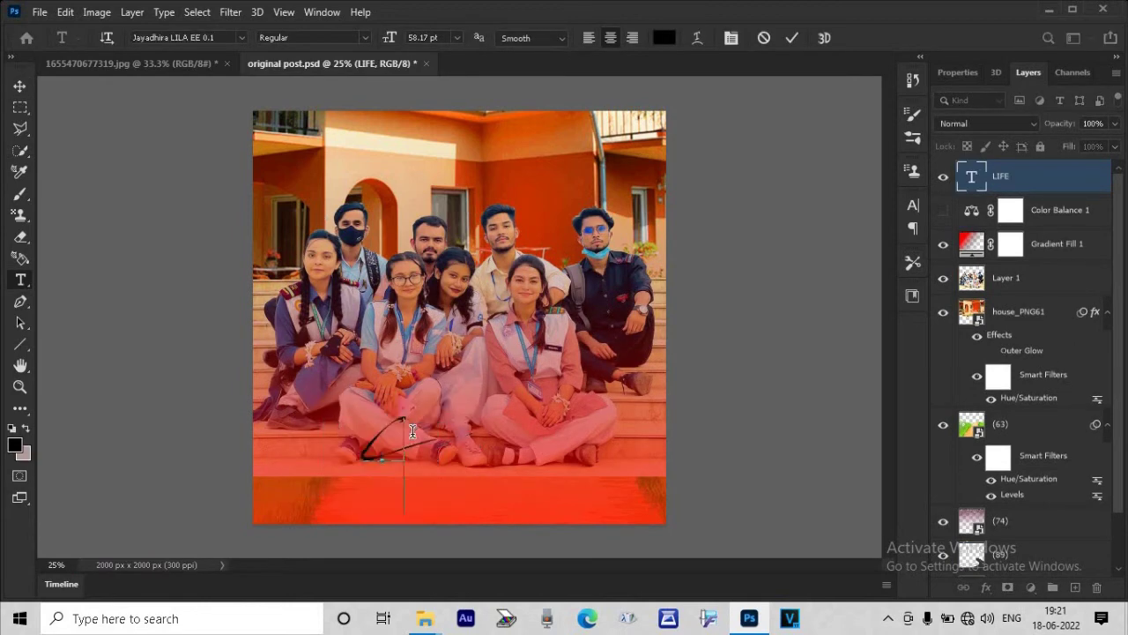
Step: Make the College text white, shift it left and enlarge its font size
{"action": "left_click", "coordinate": [664, 38]}
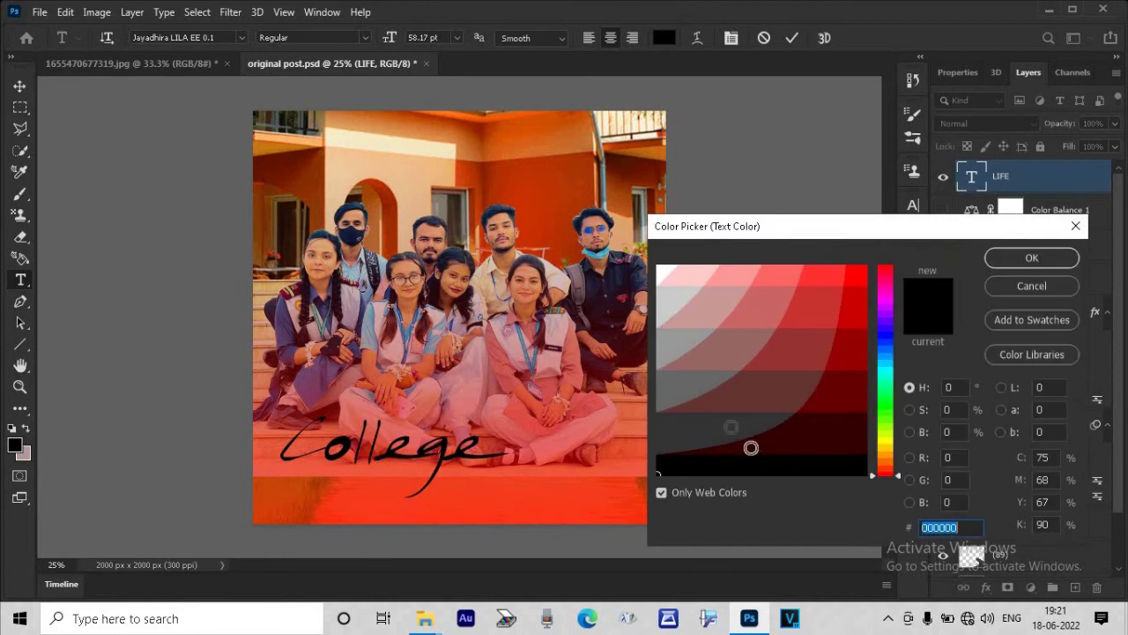
{"action": "left_click_drag", "start_coordinate": [751, 448], "coordinate": [659, 270]}
{"action": "left_click", "coordinate": [1006, 257]}
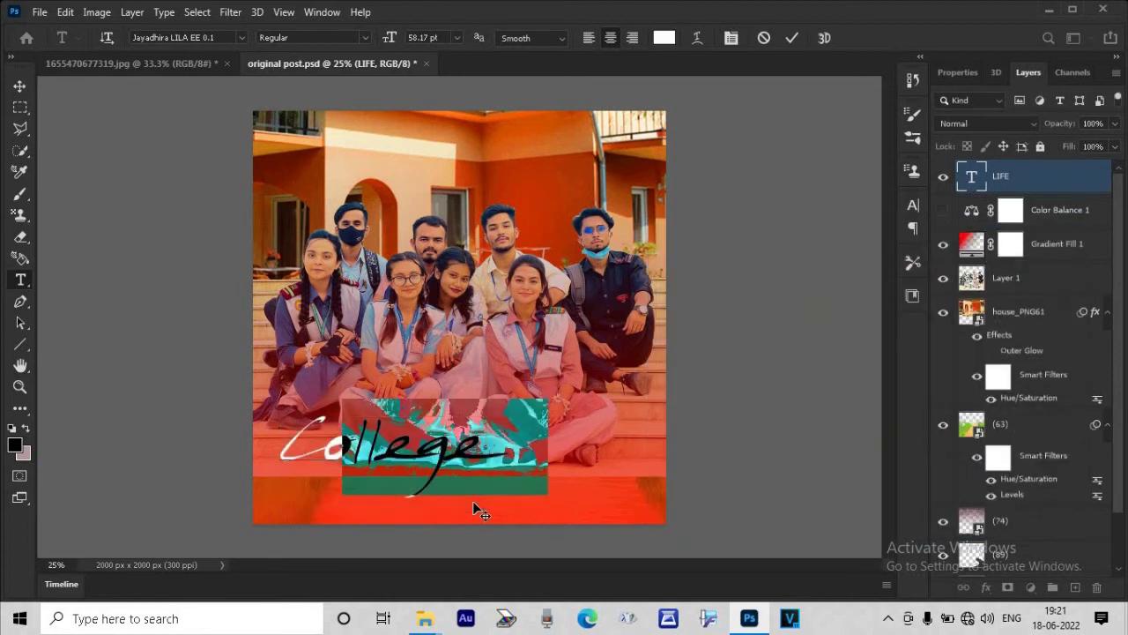
{"action": "left_click_drag", "start_coordinate": [472, 501], "coordinate": [420, 505]}
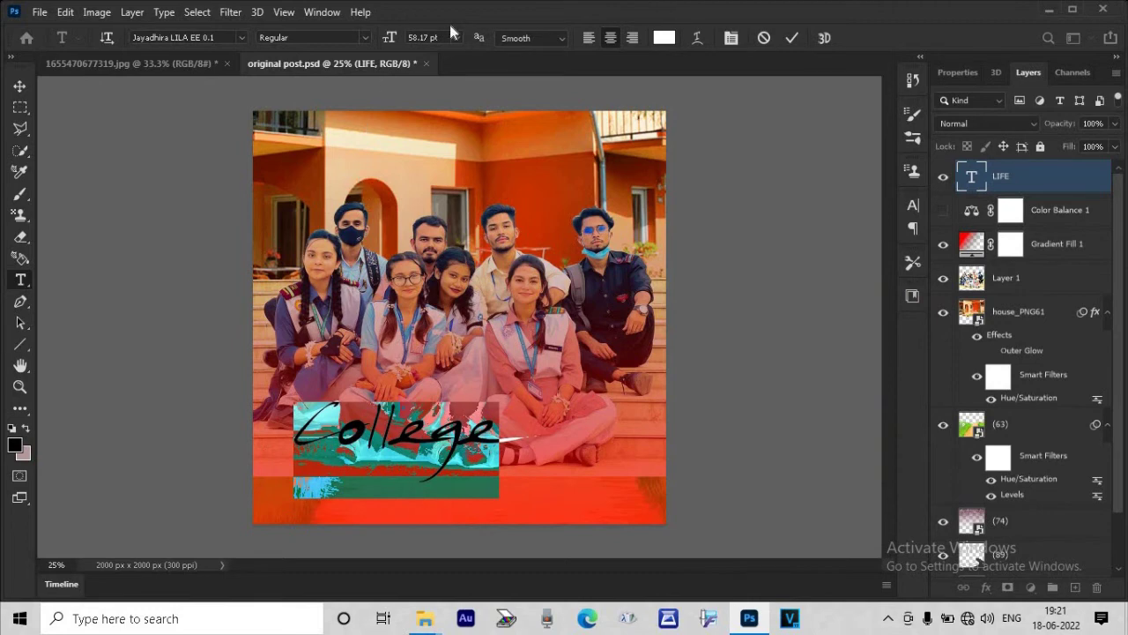
{"action": "left_click", "coordinate": [389, 40]}
{"action": "type", "text": "1"}
{"action": "left_click", "coordinate": [792, 37]}
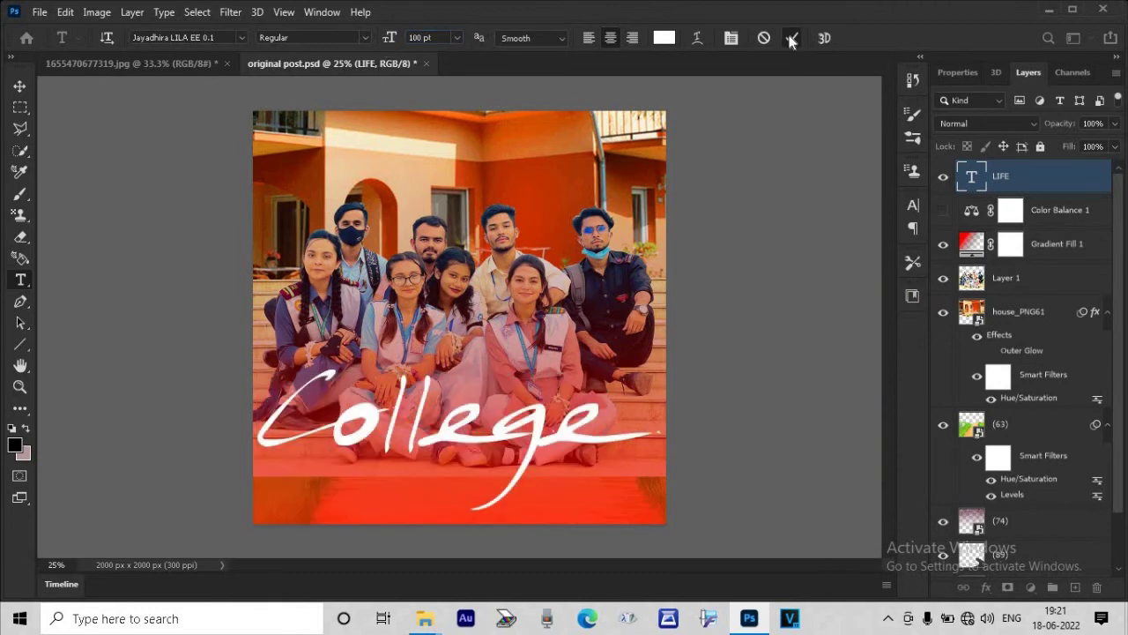
Step: Free-transform the College text to about 90% width and commit the resize
{"action": "key", "text": "v"}
{"action": "key", "text": "ctrl+t"}
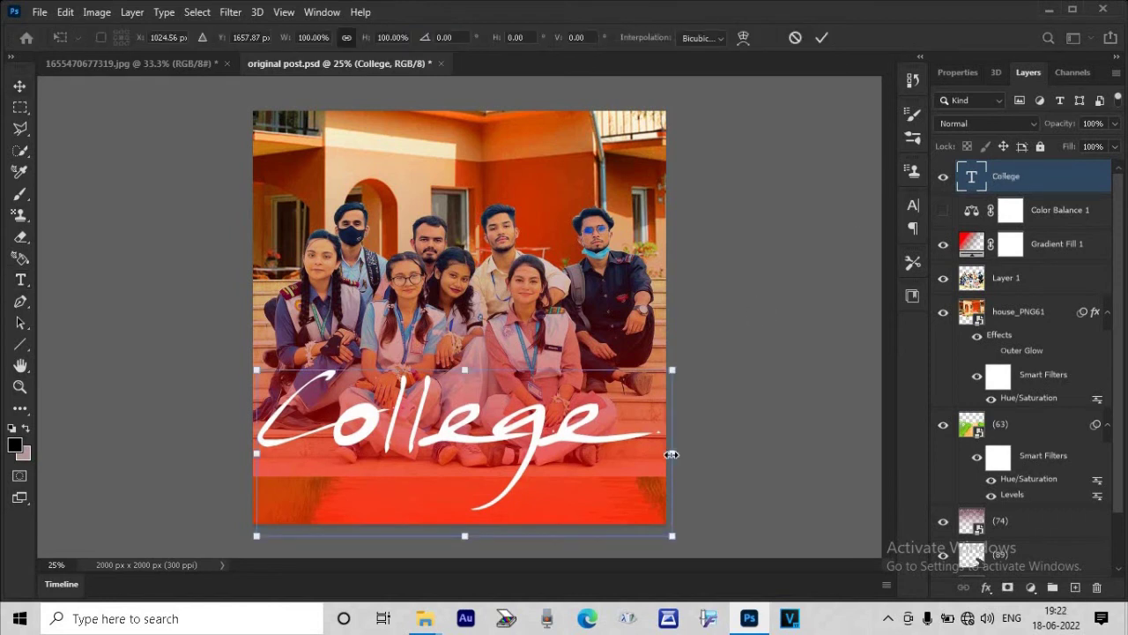
{"action": "left_click_drag", "start_coordinate": [654, 453], "coordinate": [630, 453]}
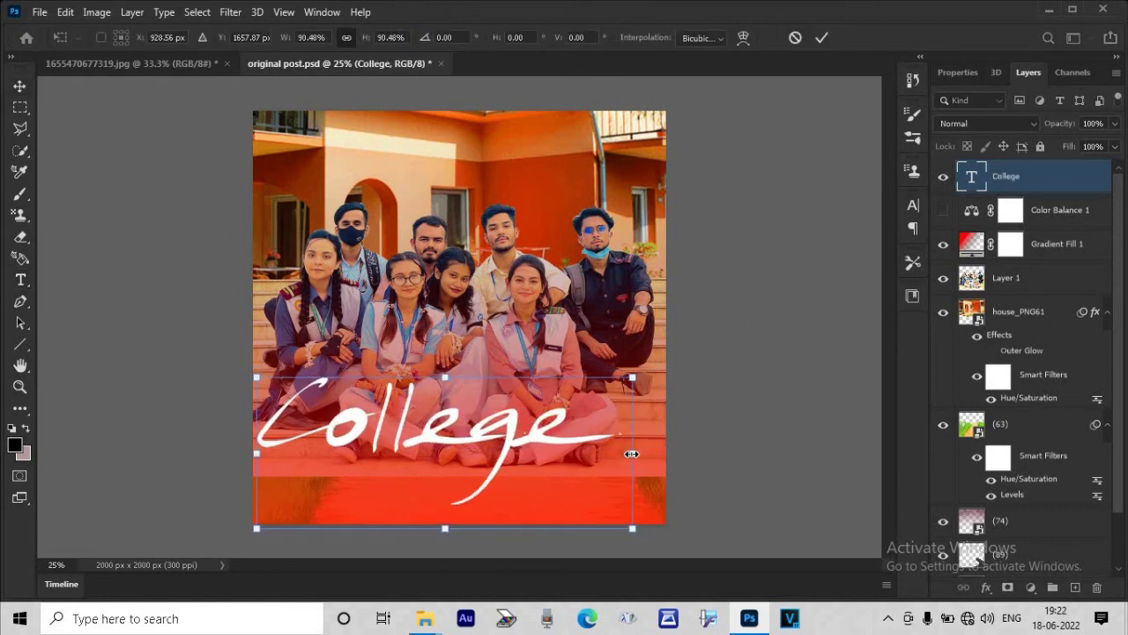
{"action": "key", "text": "Return"}
{"action": "left_click", "coordinate": [1051, 284]}
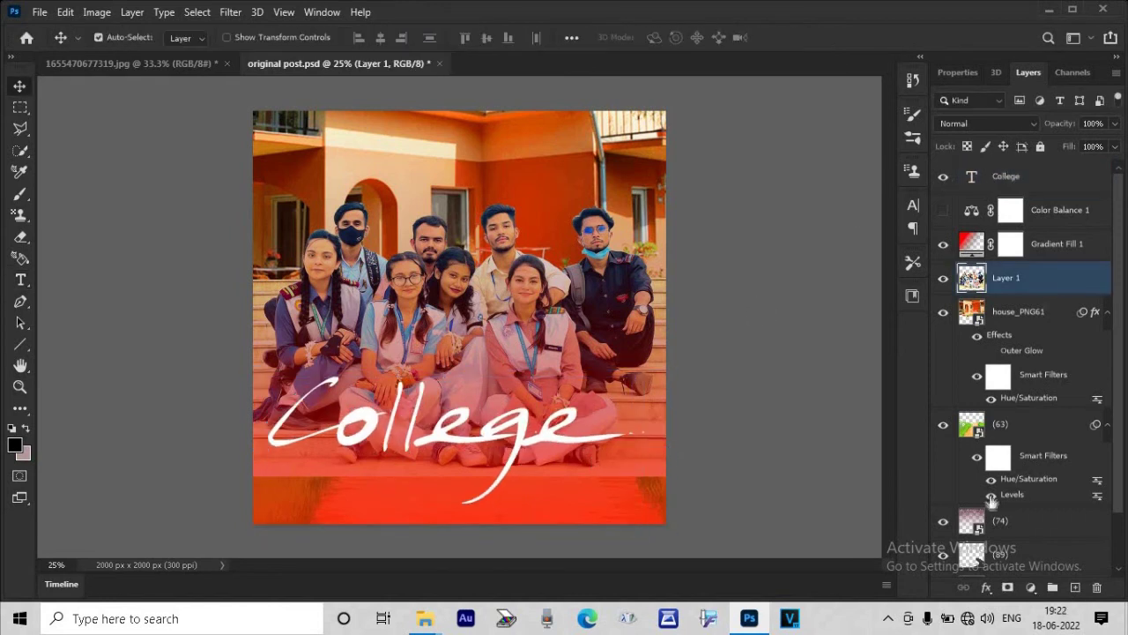
Step: Mask Layer 1 with an upward gradient so the photo's bottom fades into red
{"action": "left_click", "coordinate": [1009, 588]}
{"action": "left_click", "coordinate": [19, 407]}
{"action": "left_click", "coordinate": [121, 536]}
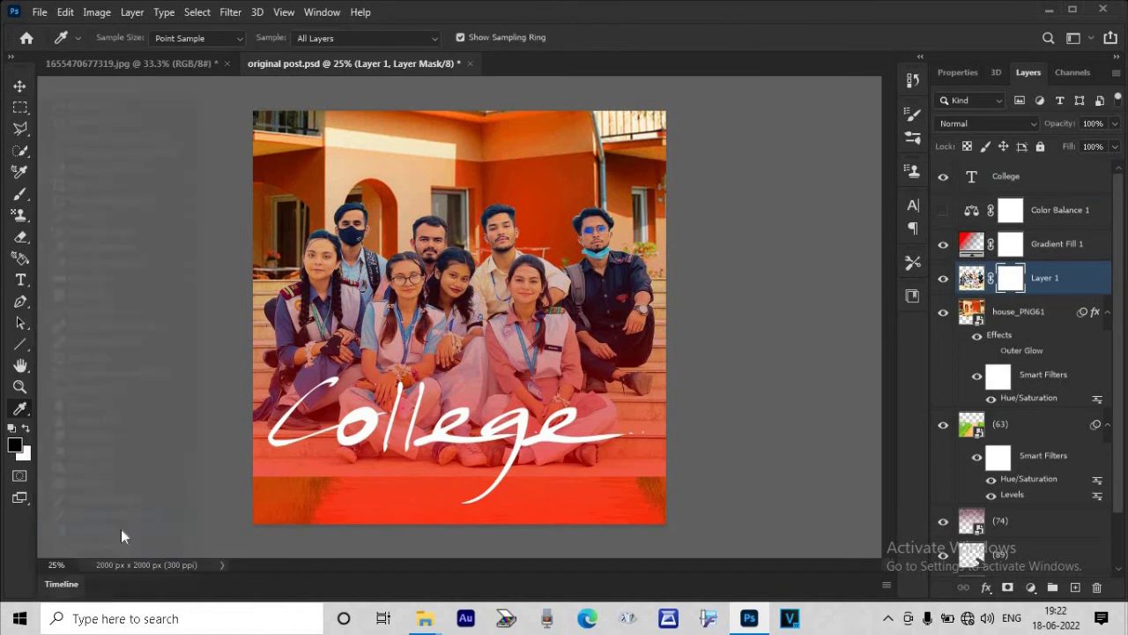
{"action": "left_click_drag", "start_coordinate": [365, 499], "coordinate": [374, 451]}
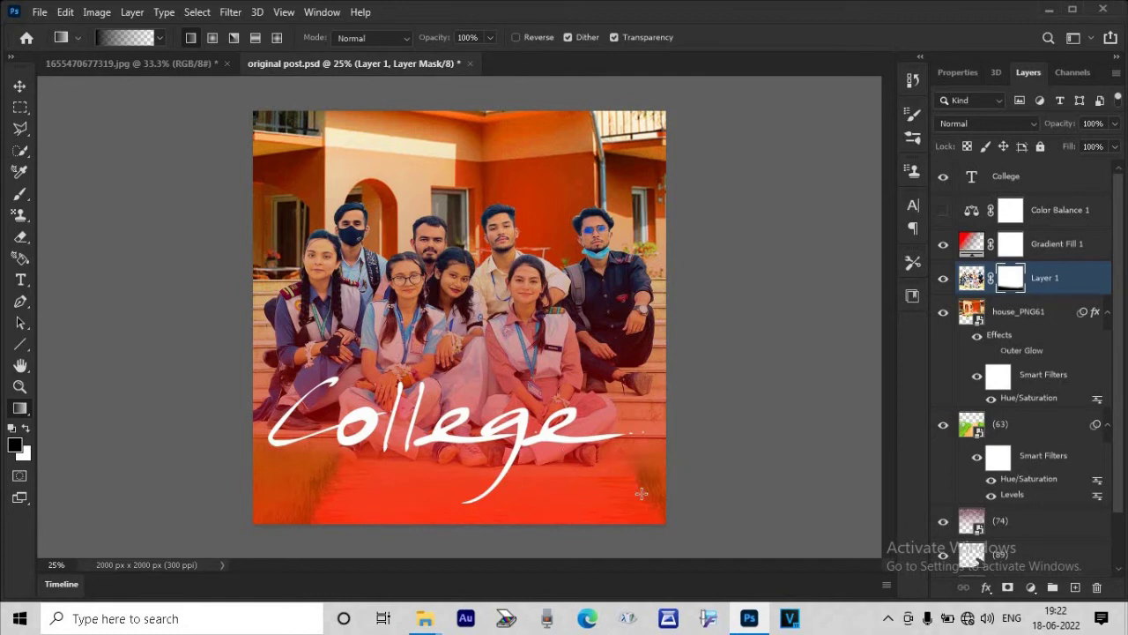
{"action": "double_click", "coordinate": [1075, 277]}
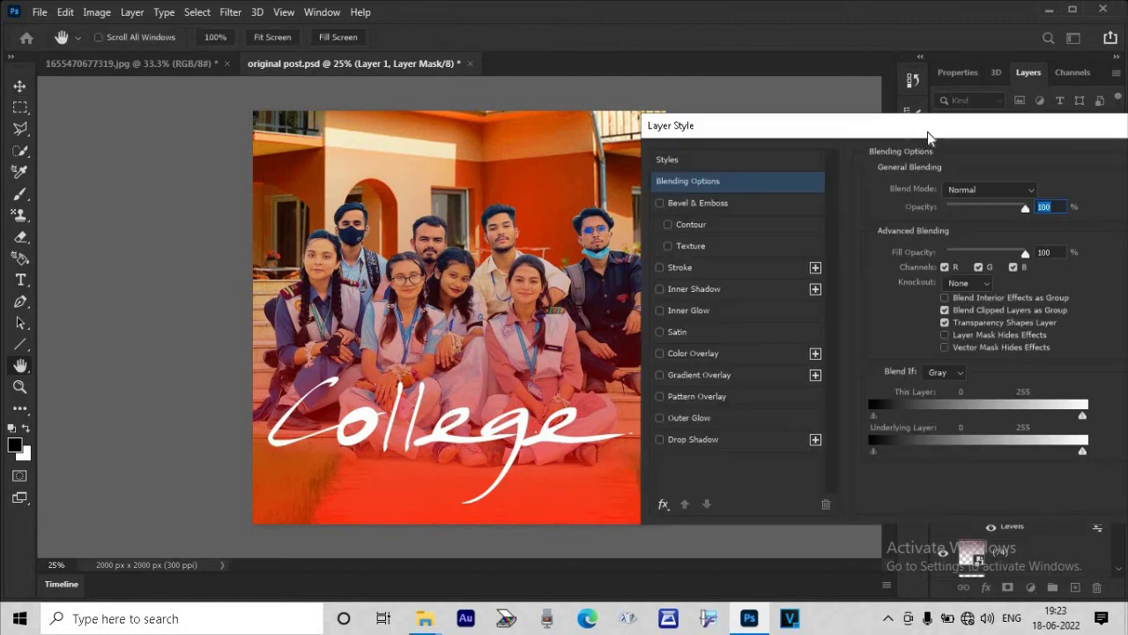
{"action": "left_click", "coordinate": [935, 194]}
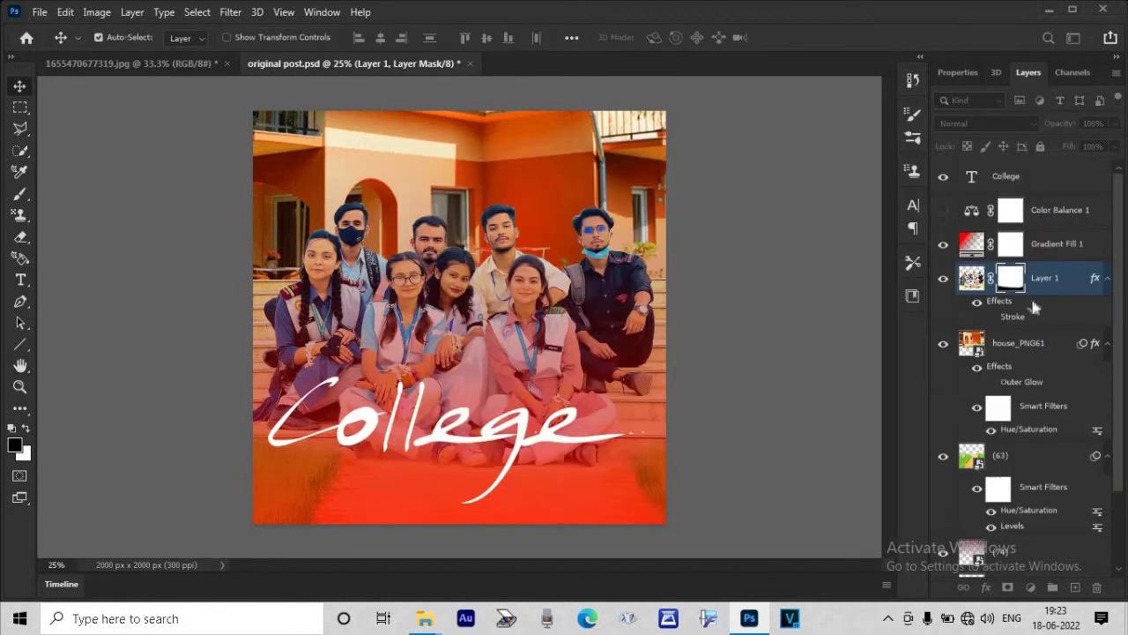
{"action": "left_click", "coordinate": [1036, 180]}
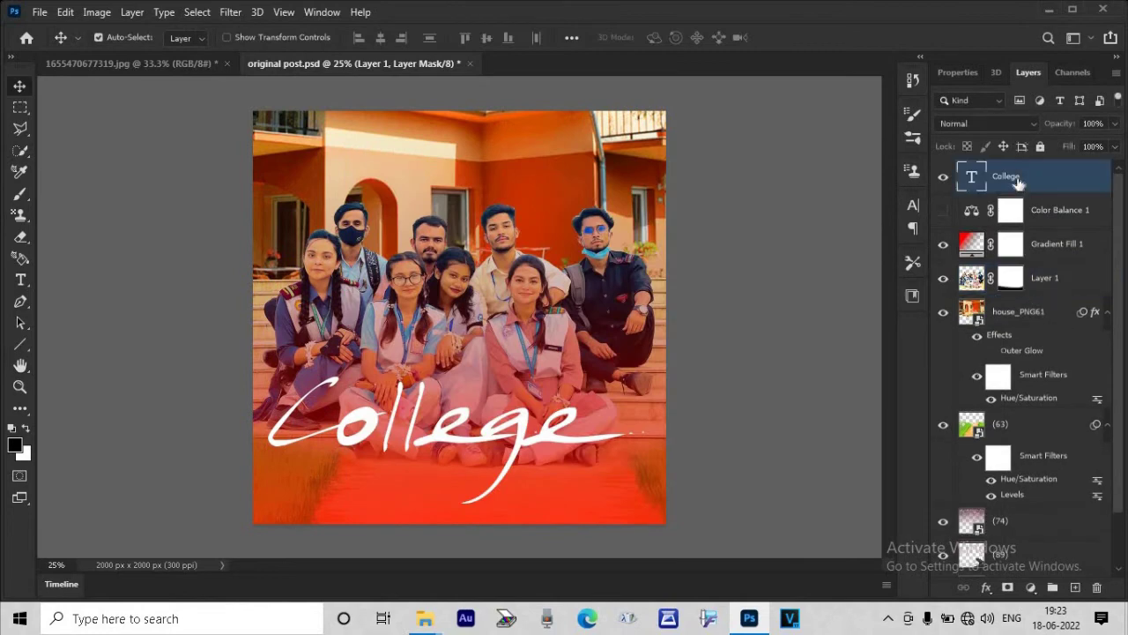
Step: Give the College text a 2 px stroke in Blending Options
{"action": "right_click", "coordinate": [1027, 181]}
{"action": "left_click", "coordinate": [887, 24]}
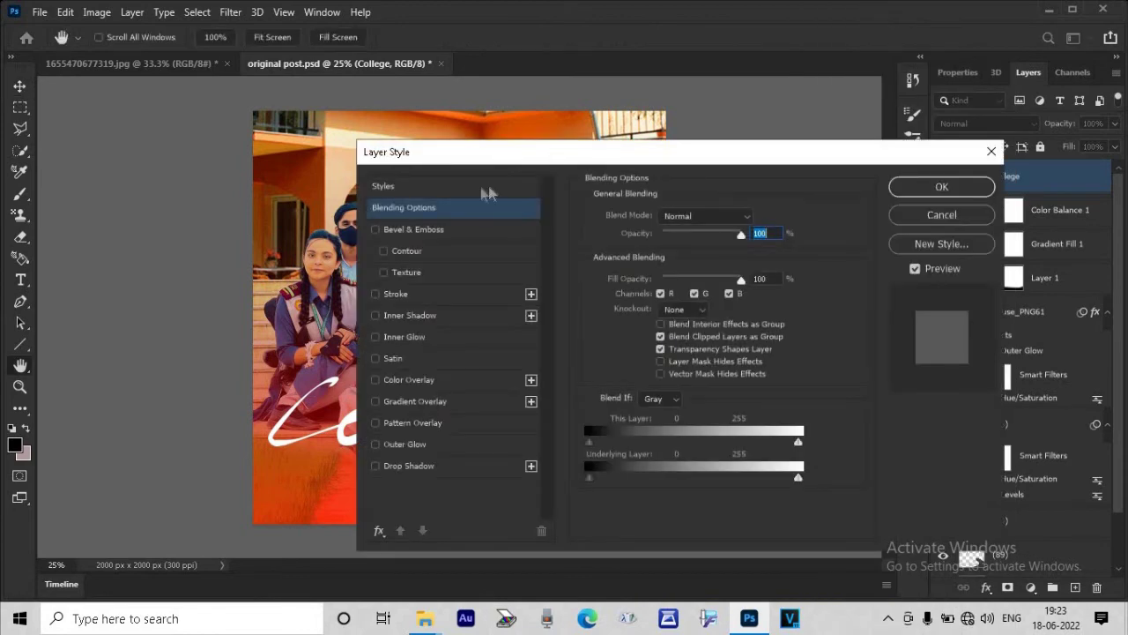
{"action": "left_click_drag", "start_coordinate": [695, 159], "coordinate": [780, 160]}
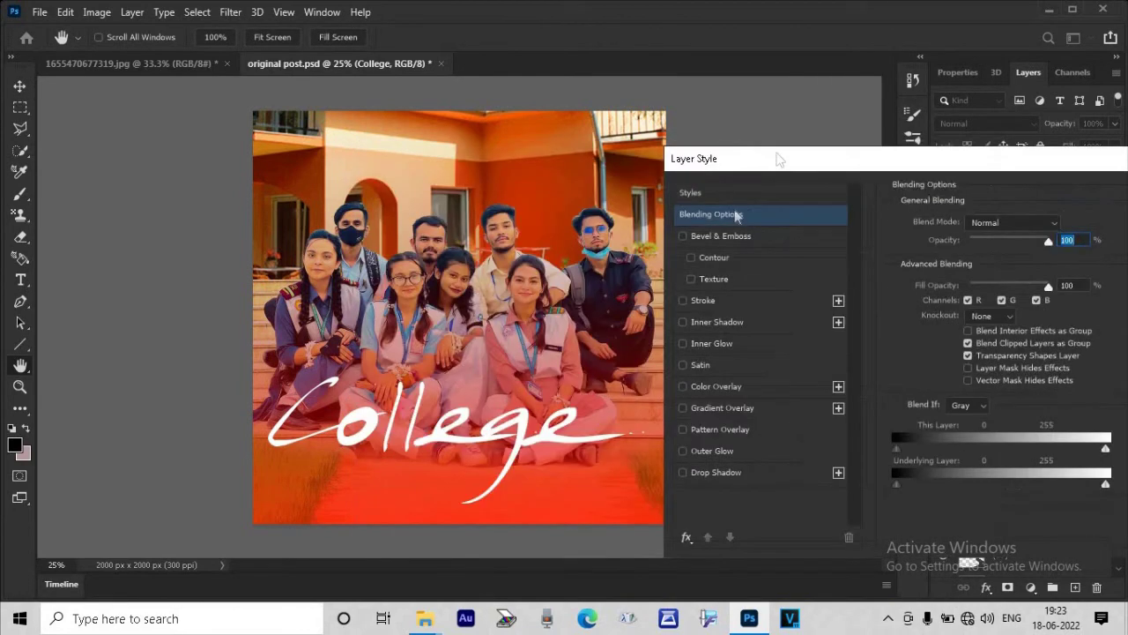
{"action": "left_click", "coordinate": [683, 300]}
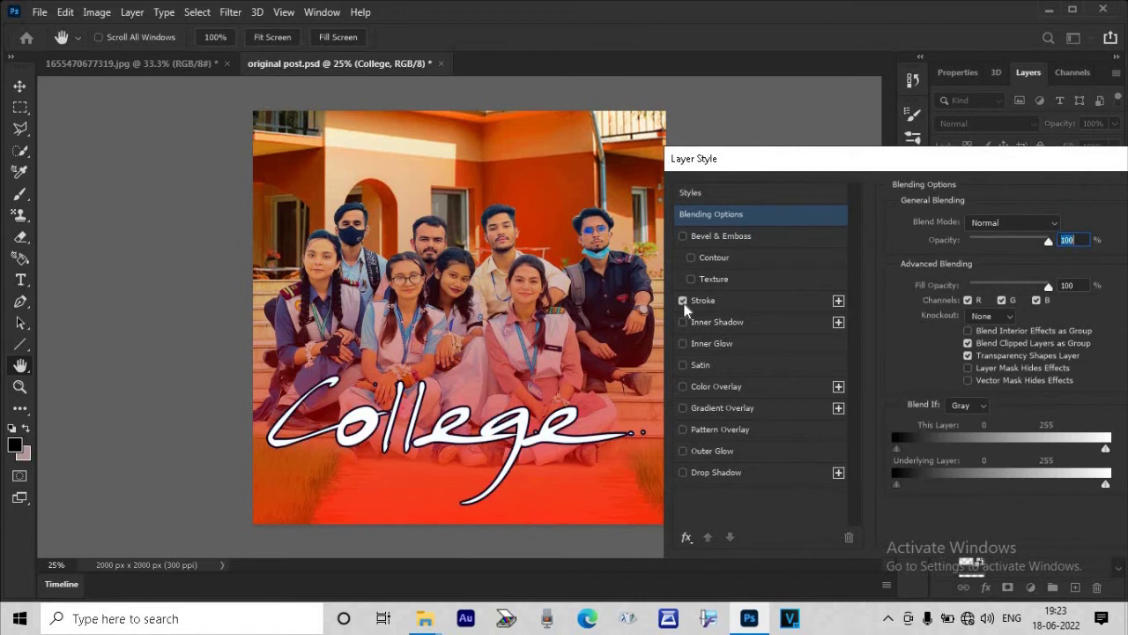
{"action": "left_click", "coordinate": [740, 300]}
{"action": "left_click_drag", "start_coordinate": [963, 223], "coordinate": [955, 223]}
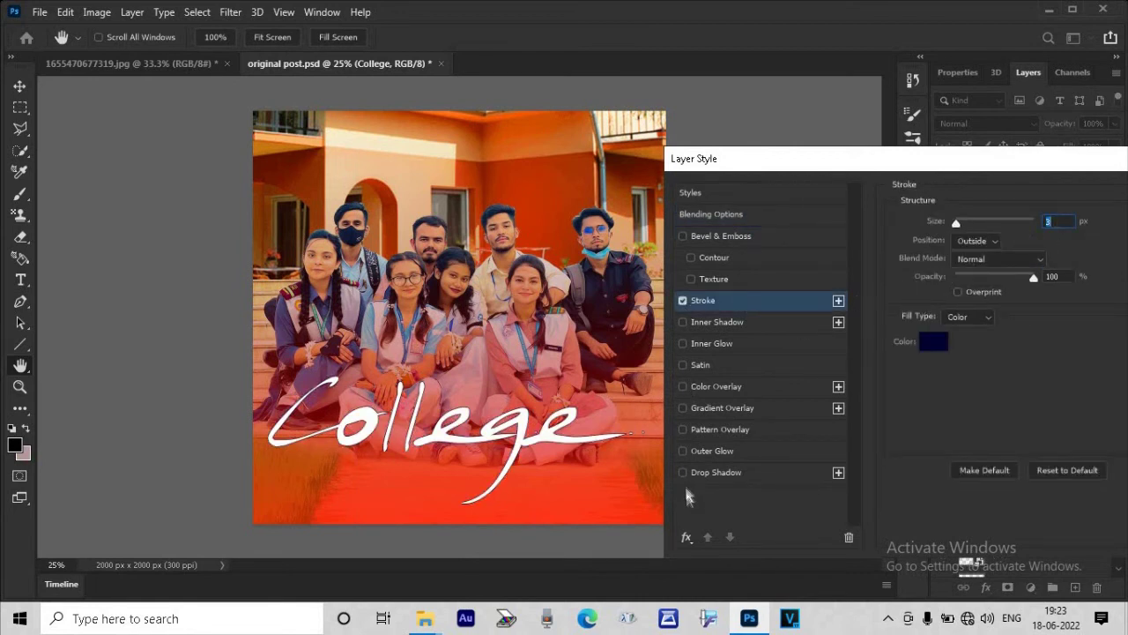
Step: Add a drop shadow to College with distance 12 and size 22
{"action": "left_click", "coordinate": [684, 474]}
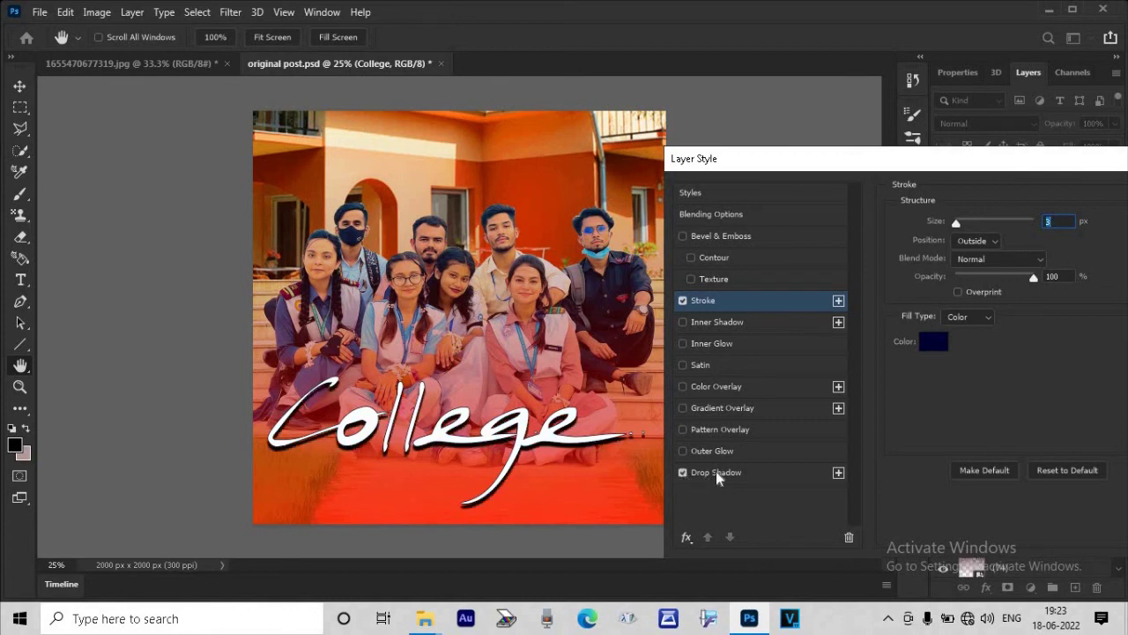
{"action": "left_click", "coordinate": [719, 474]}
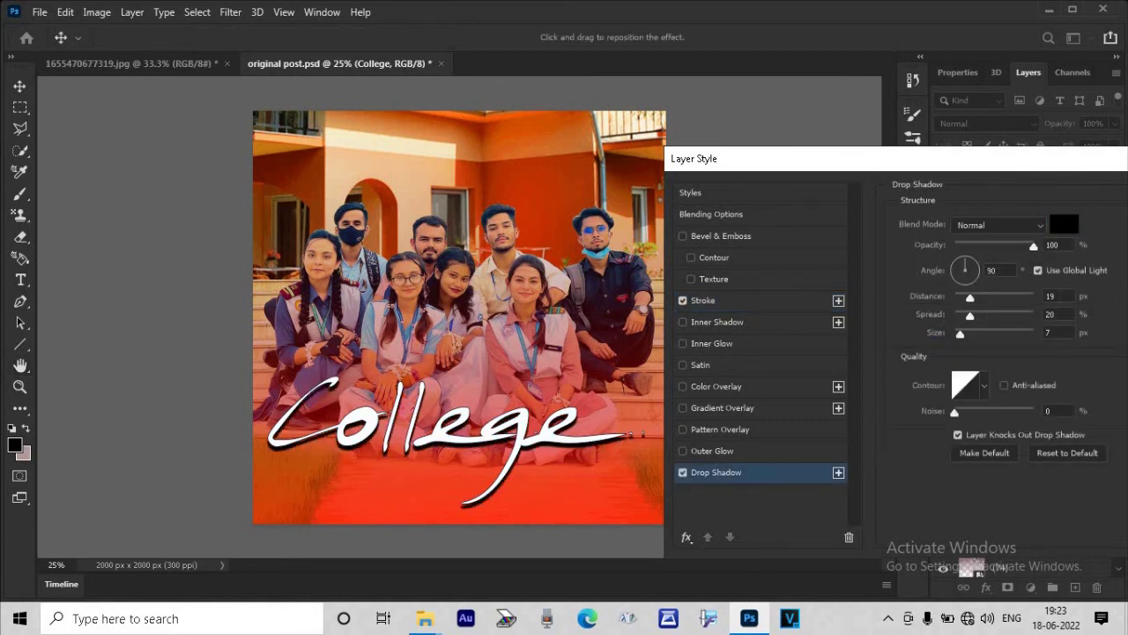
{"action": "left_click_drag", "start_coordinate": [983, 298], "coordinate": [965, 294]}
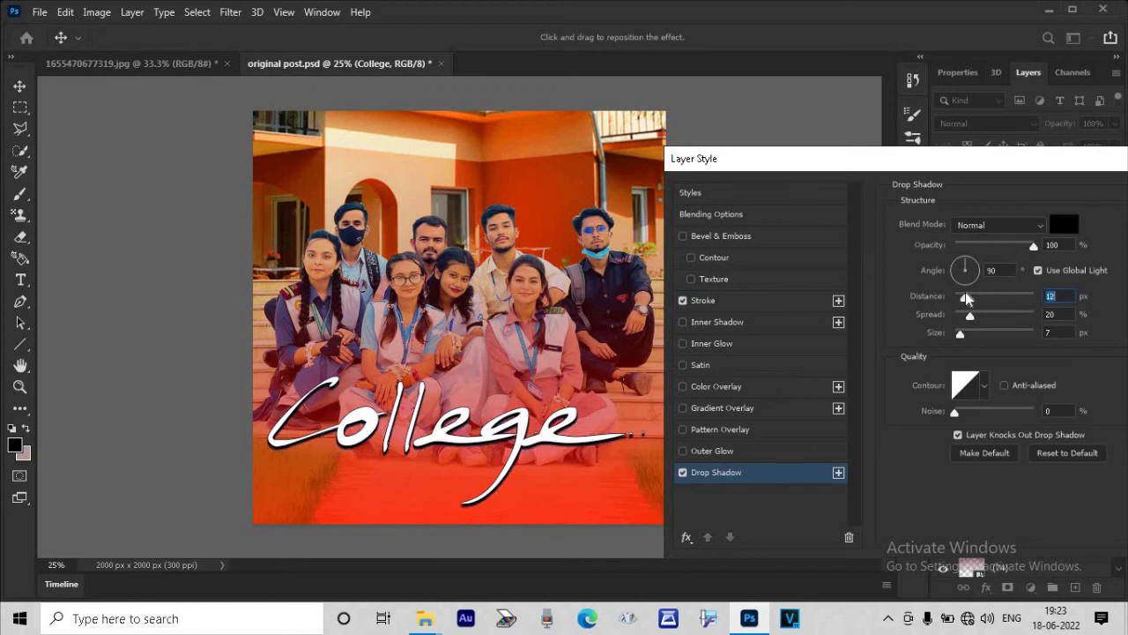
{"action": "key", "text": "Tab"}
{"action": "key", "text": "Tab"}
{"action": "type", "text": "22"}
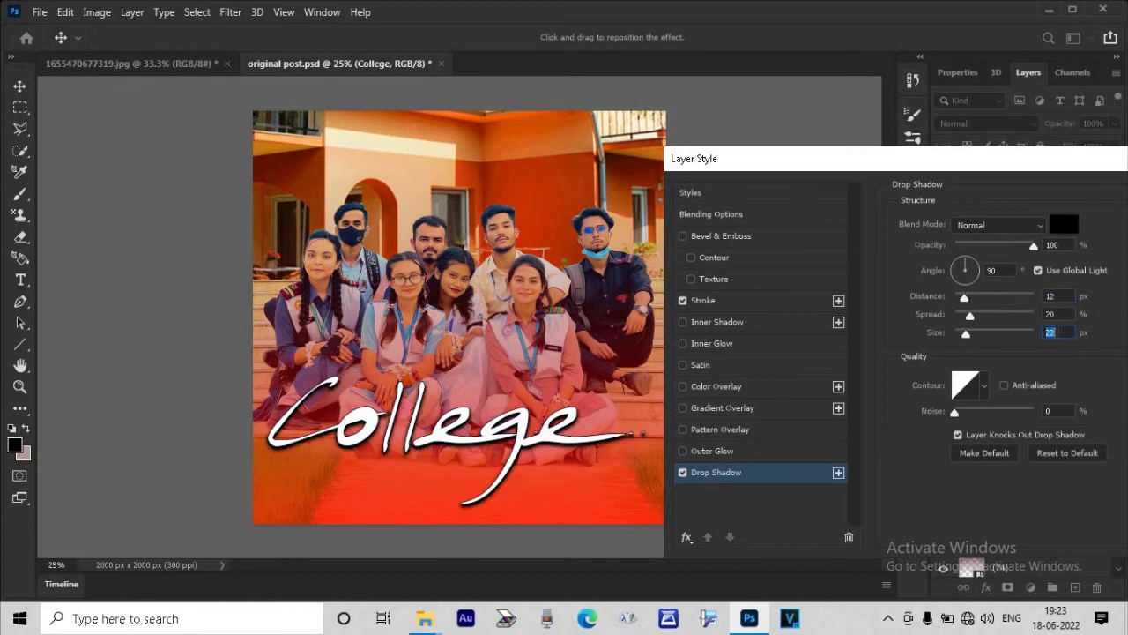
Step: Add a yellow (ffff00) colour overlay to College, then duplicate it below the original
{"action": "left_click_drag", "start_coordinate": [881, 159], "coordinate": [681, 159]}
{"action": "left_click", "coordinate": [482, 387]}
{"action": "left_click", "coordinate": [520, 387]}
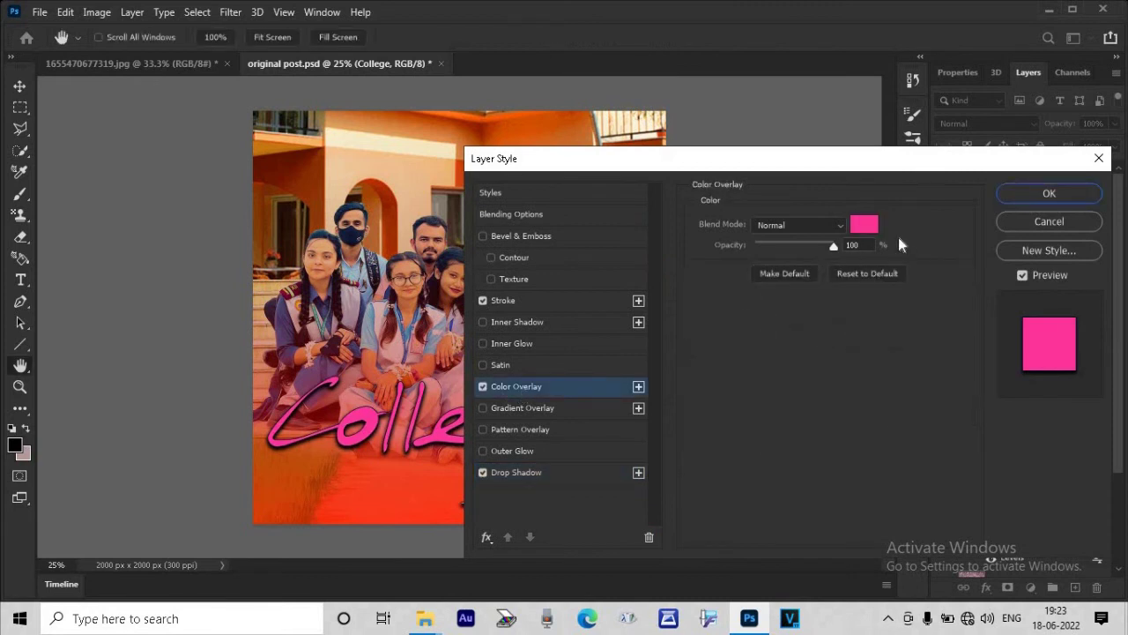
{"action": "left_click", "coordinate": [864, 225]}
{"action": "type", "text": "ffff33"}
{"action": "left_click", "coordinate": [855, 270]}
{"action": "left_click", "coordinate": [1031, 258]}
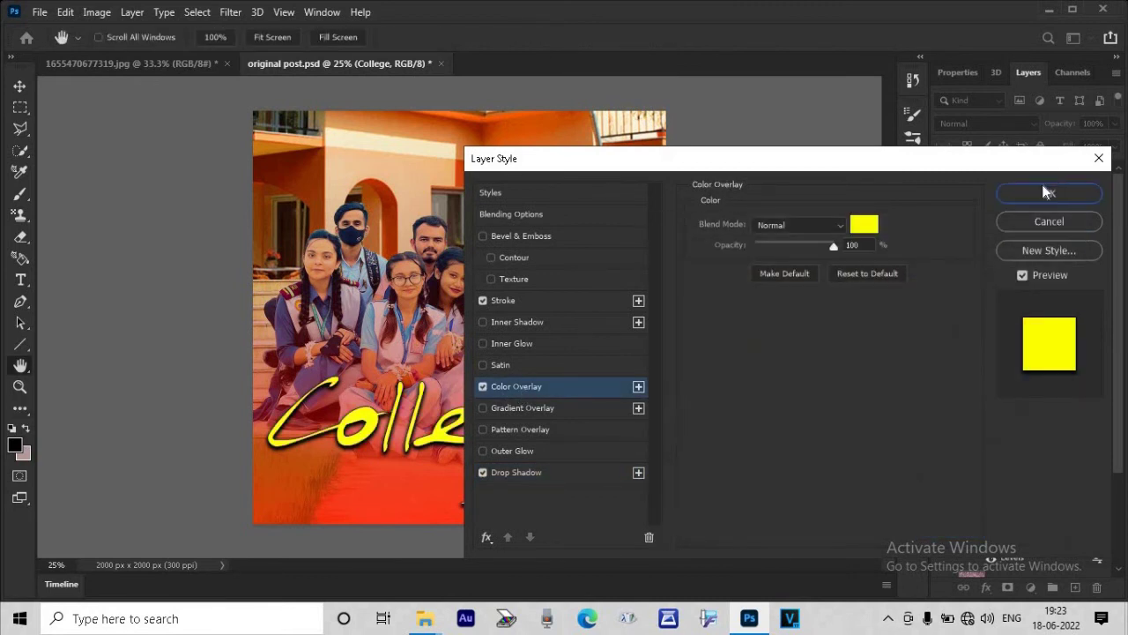
{"action": "left_click", "coordinate": [1049, 193]}
{"action": "left_click_drag", "start_coordinate": [567, 465], "coordinate": [574, 472]}
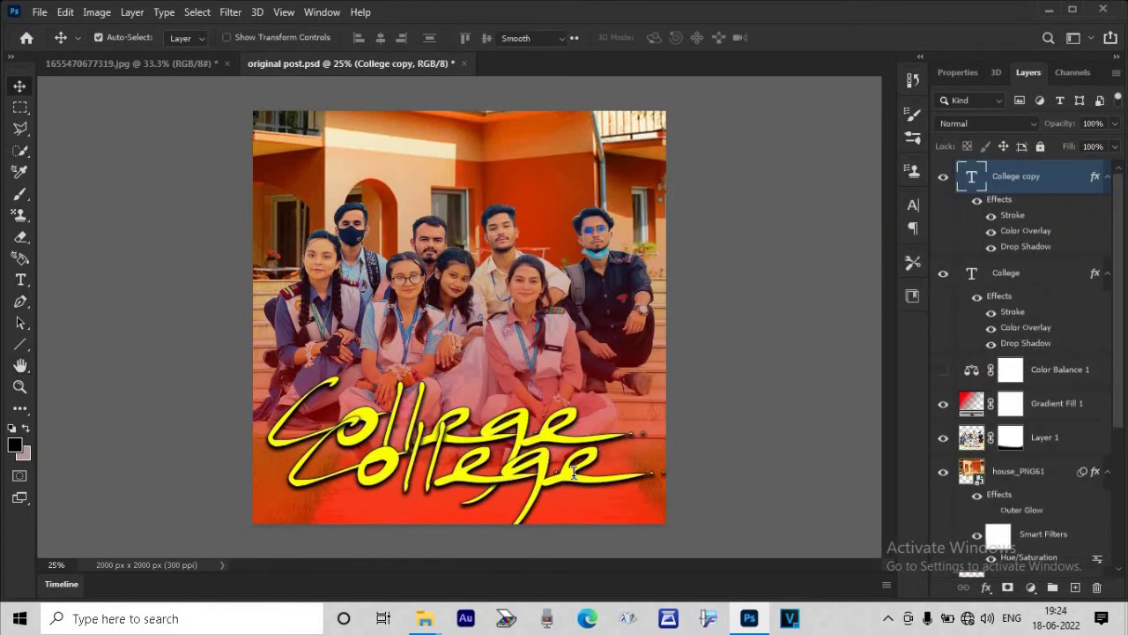
Step: Change the copied text to LIFE in Fort Quinsy and move it to the lower right
{"action": "key", "text": "t"}
{"action": "double_click", "coordinate": [564, 474]}
{"action": "type", "text": "LIFE"}
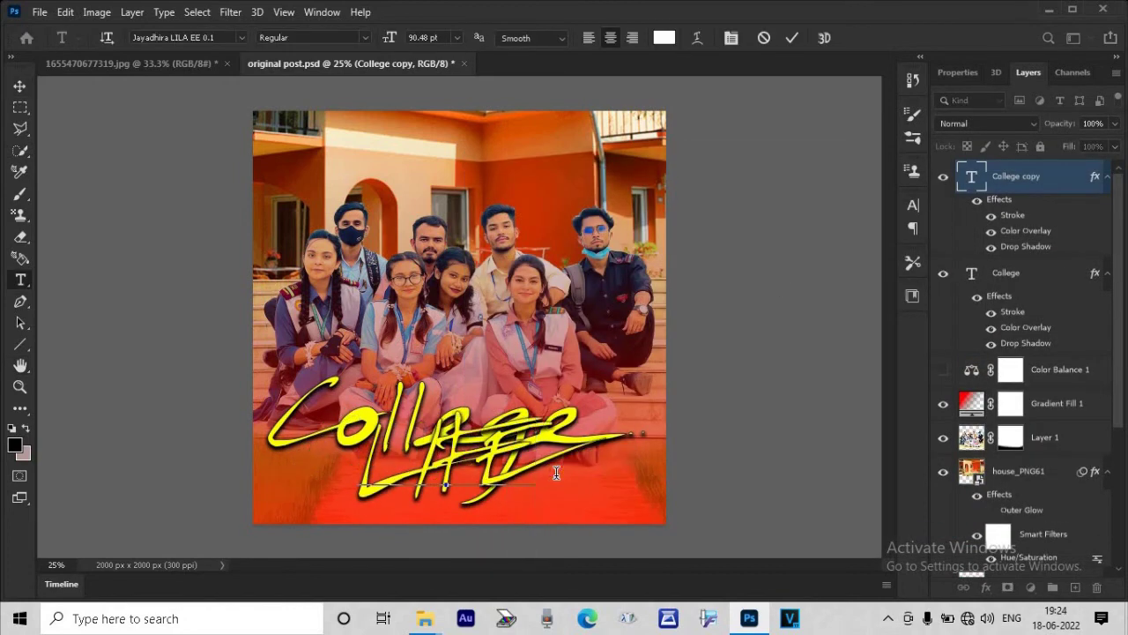
{"action": "double_click", "coordinate": [555, 474]}
{"action": "left_click", "coordinate": [240, 37]}
{"action": "key", "text": "Escape"}
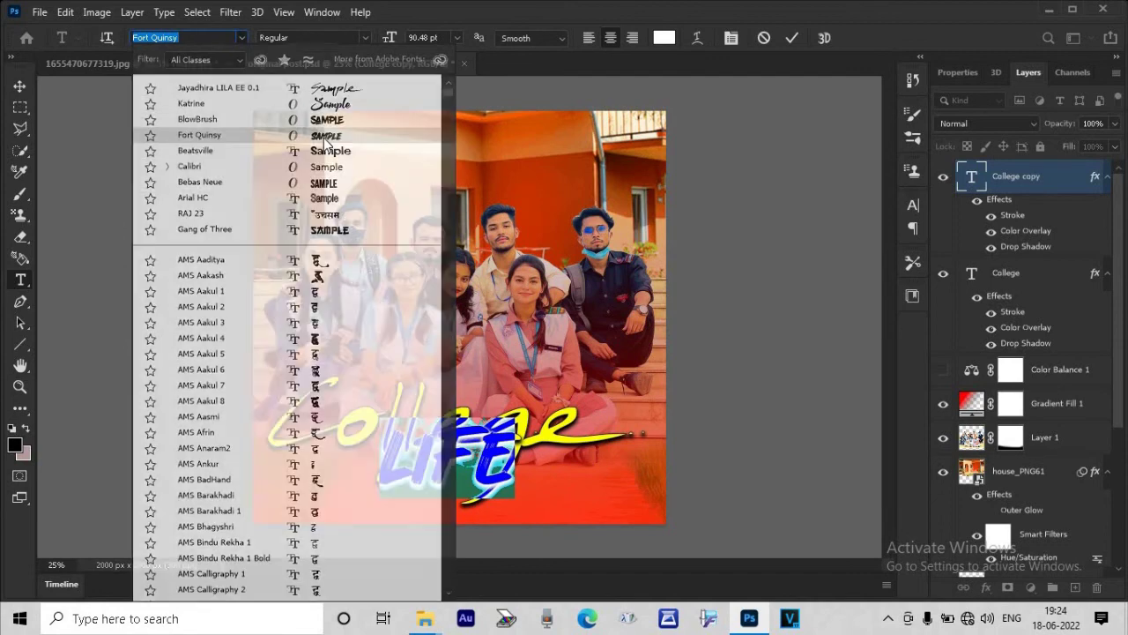
{"action": "left_click", "coordinate": [793, 38]}
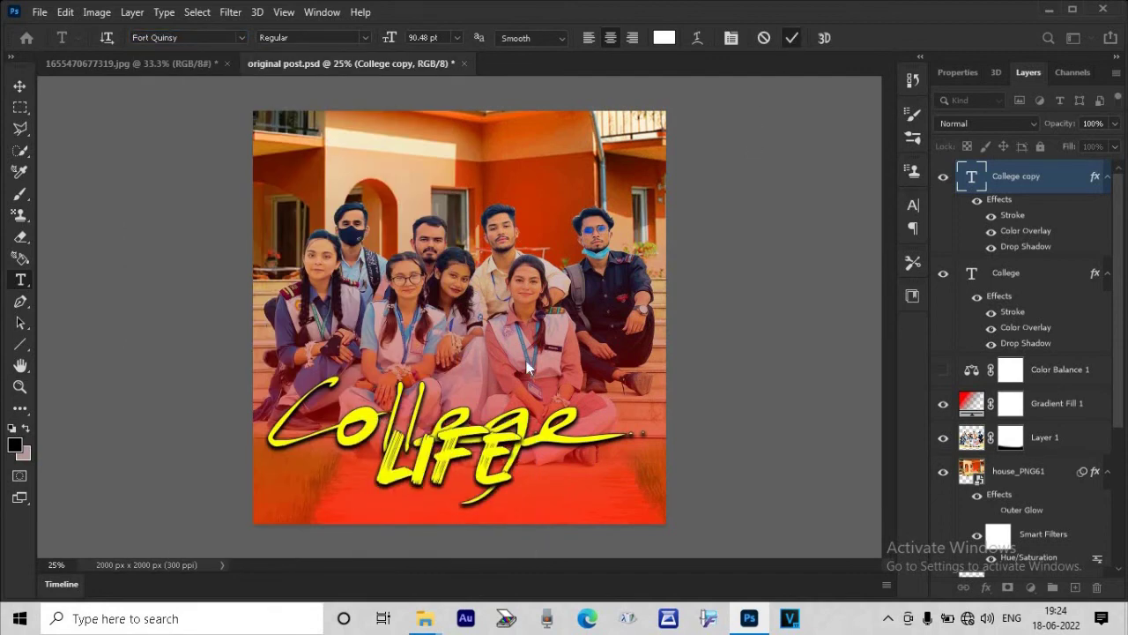
{"action": "left_click", "coordinate": [19, 85]}
{"action": "left_click_drag", "start_coordinate": [490, 469], "coordinate": [639, 485]}
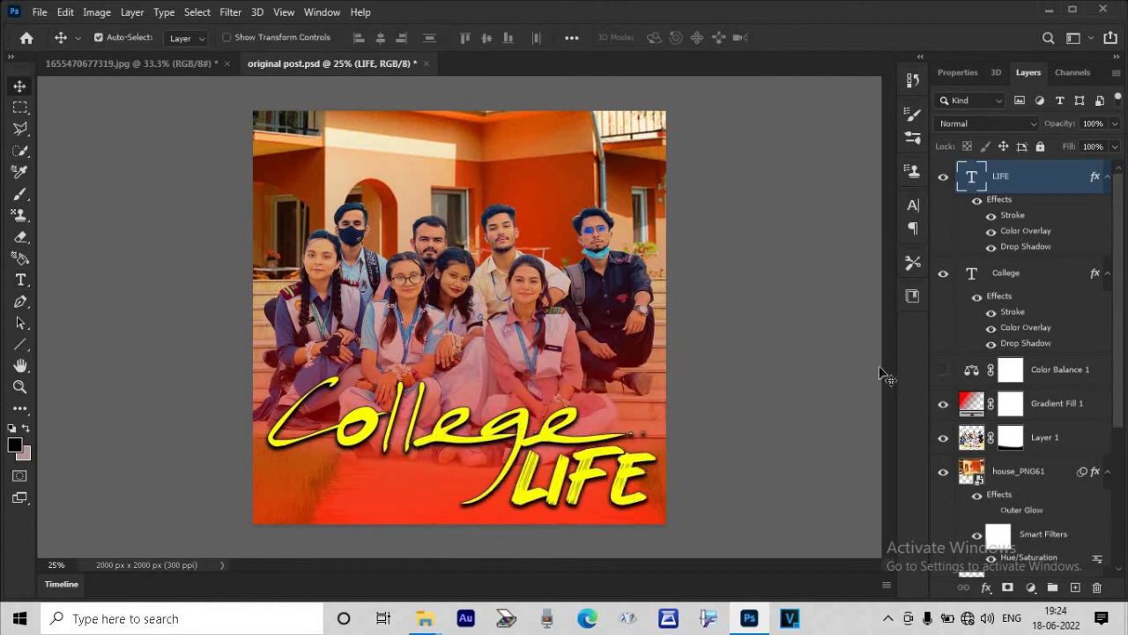
Step: Switch LIFE's colour overlay to blue (0000ff)
{"action": "double_click", "coordinate": [1025, 231]}
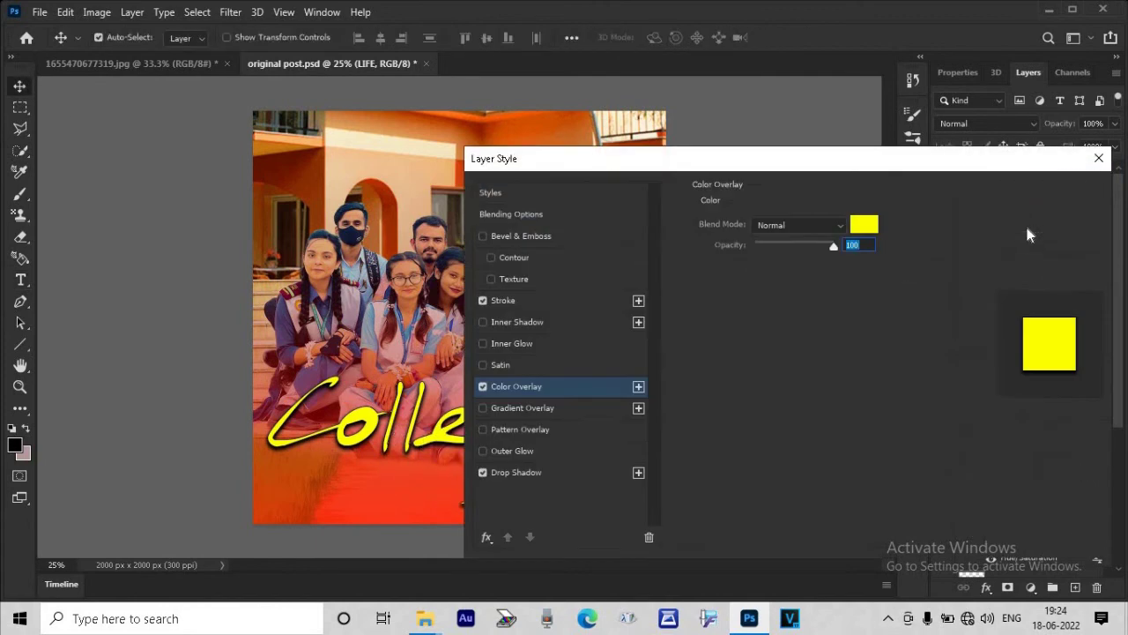
{"action": "left_click", "coordinate": [861, 230]}
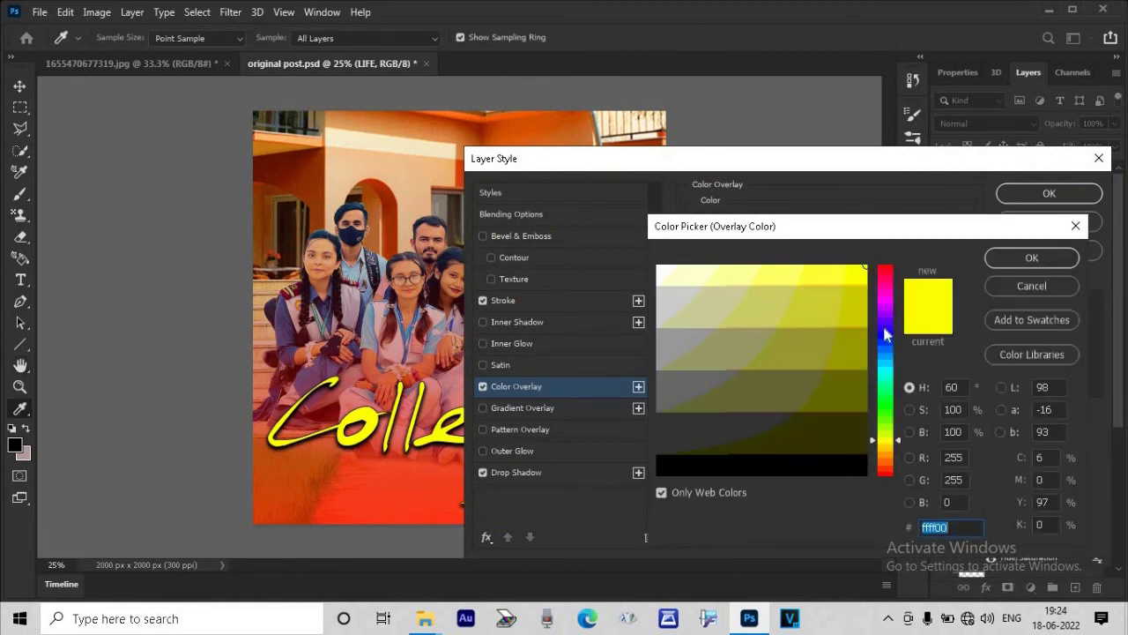
{"action": "type", "text": "0000ff"}
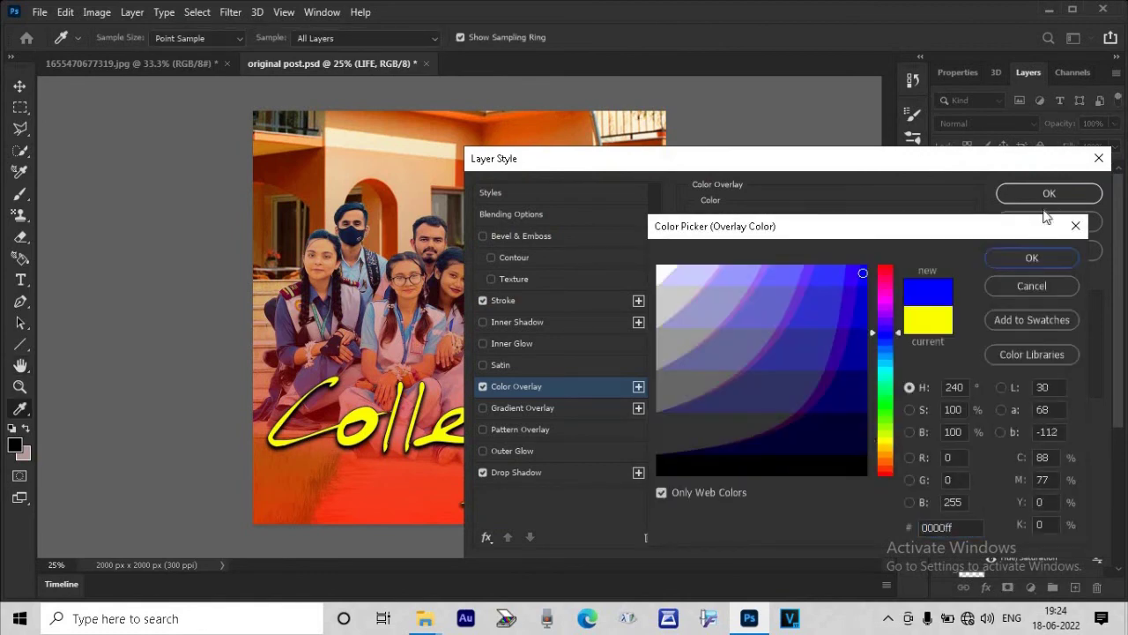
{"action": "left_click", "coordinate": [1032, 257]}
{"action": "left_click", "coordinate": [1053, 194]}
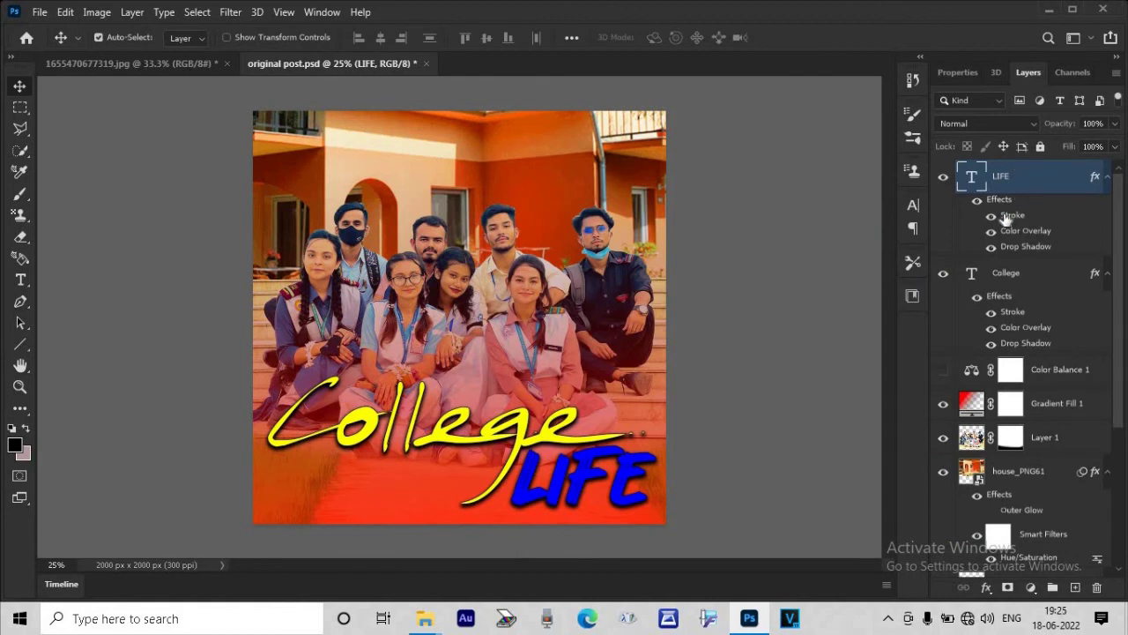
Step: Give LIFE a white (ffffff) stroke
{"action": "double_click", "coordinate": [1007, 218]}
{"action": "left_click", "coordinate": [731, 338]}
{"action": "type", "text": "ffffff"}
{"action": "left_click", "coordinate": [987, 254]}
{"action": "left_click", "coordinate": [1015, 191]}
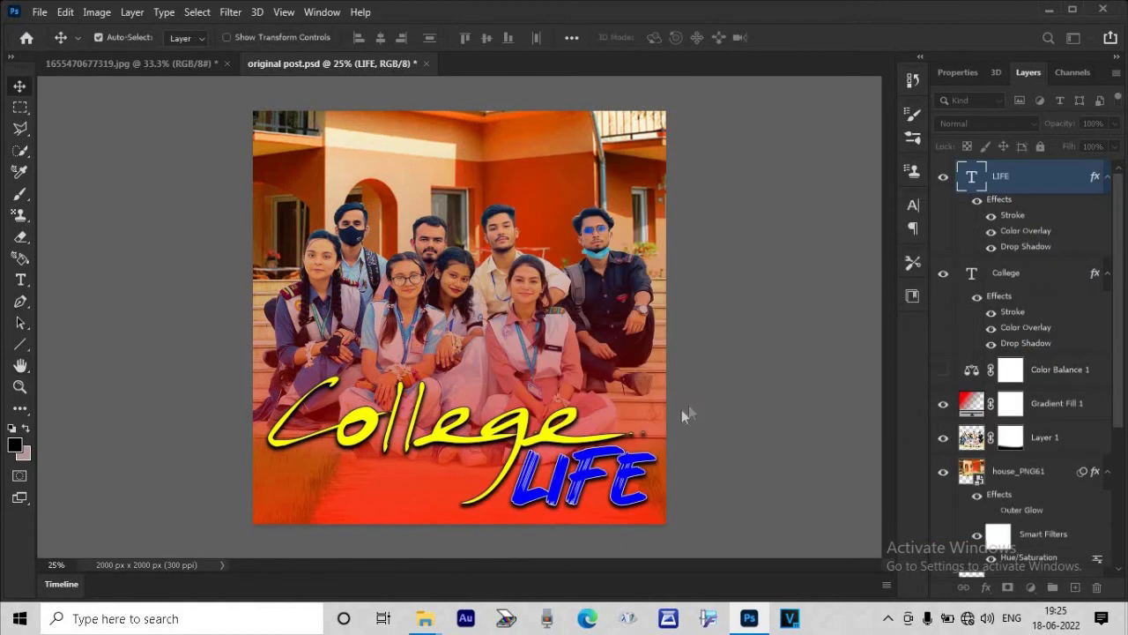
Step: Undo the last two edits and save the poster to original post.psd
{"action": "key", "text": "ctrl+z"}
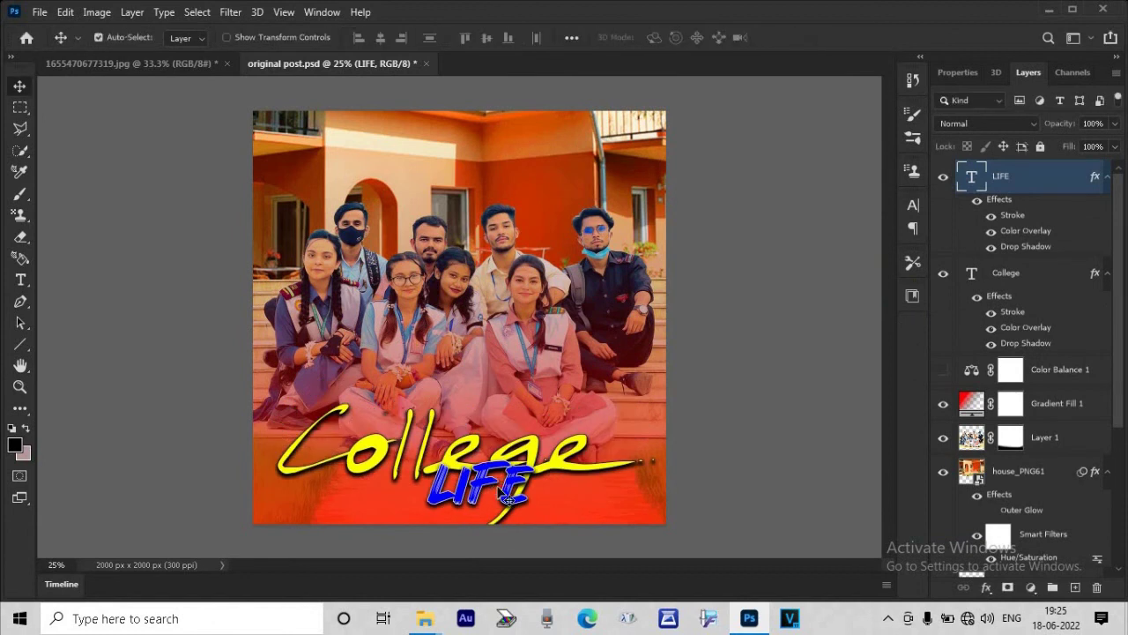
{"action": "key", "text": "ctrl+z"}
{"action": "key", "text": "ctrl+s"}
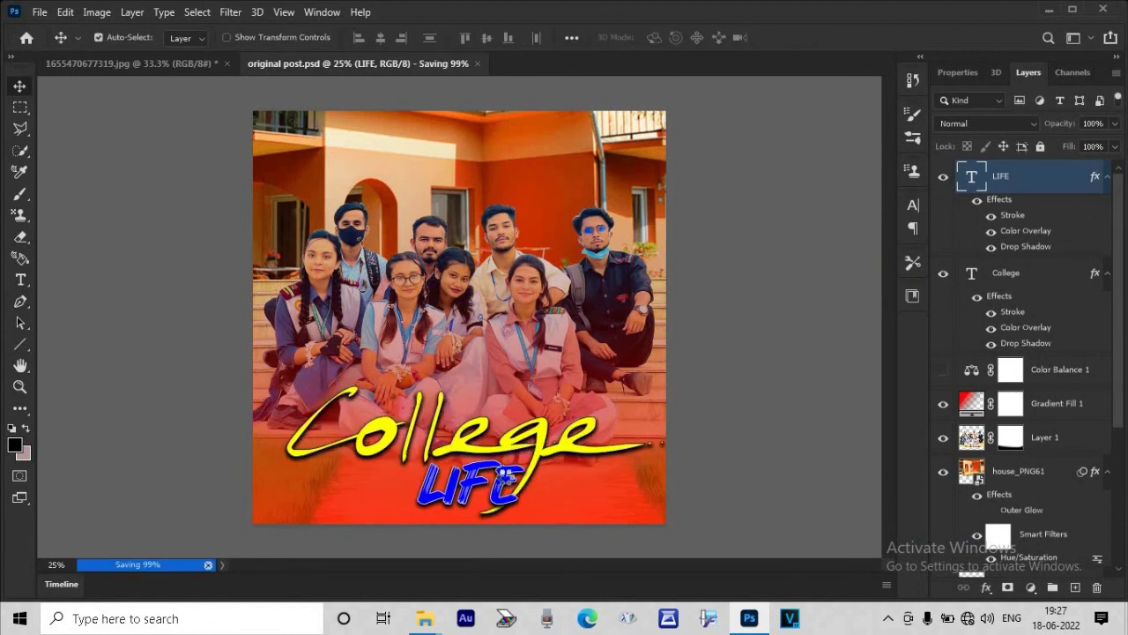